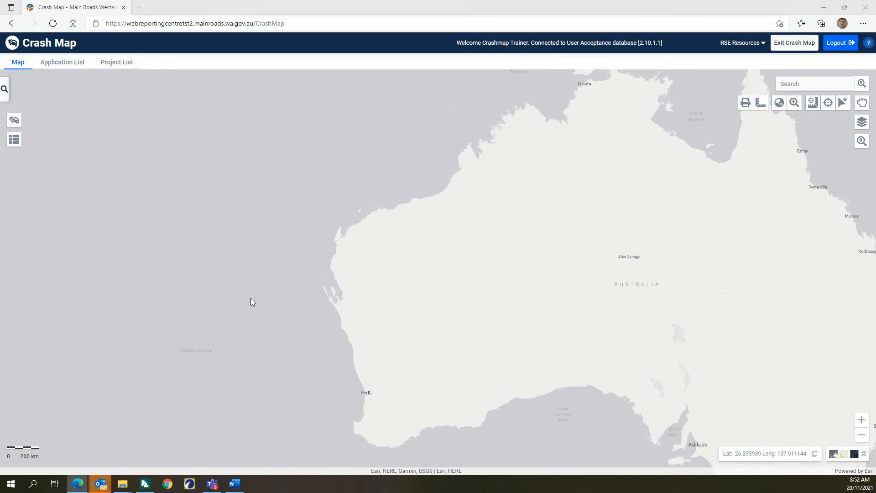
# Start a Black Spot query for an inspection based application and select road 1062538: Mundaring Weir Rd
pyautogui.click(10, 89)
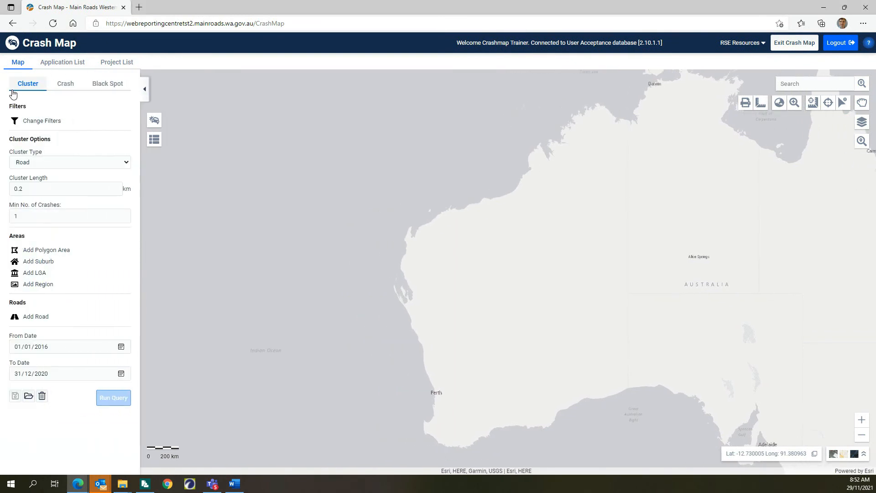
pyautogui.click(106, 87)
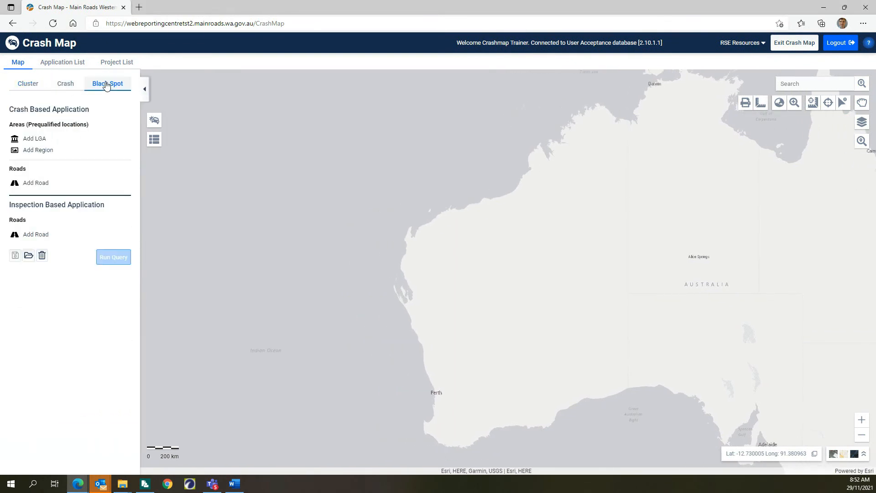
pyautogui.click(39, 237)
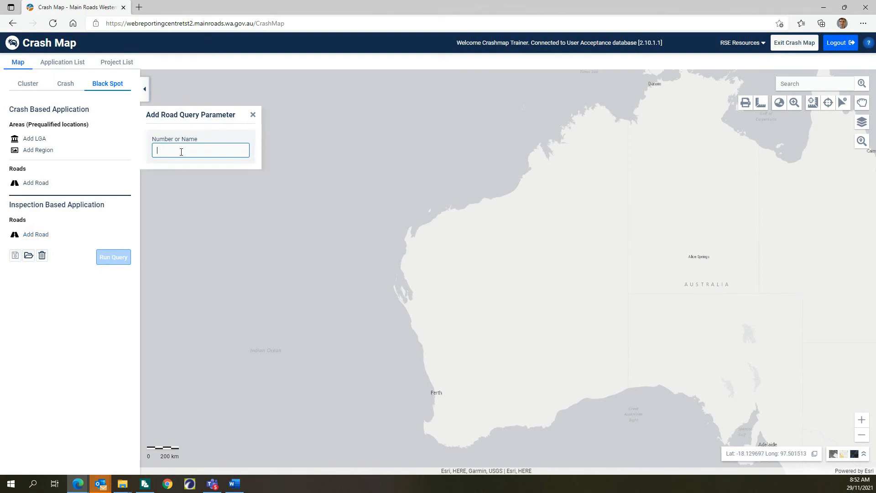
pyautogui.write('mundaring wel')
pyautogui.write('r rd')
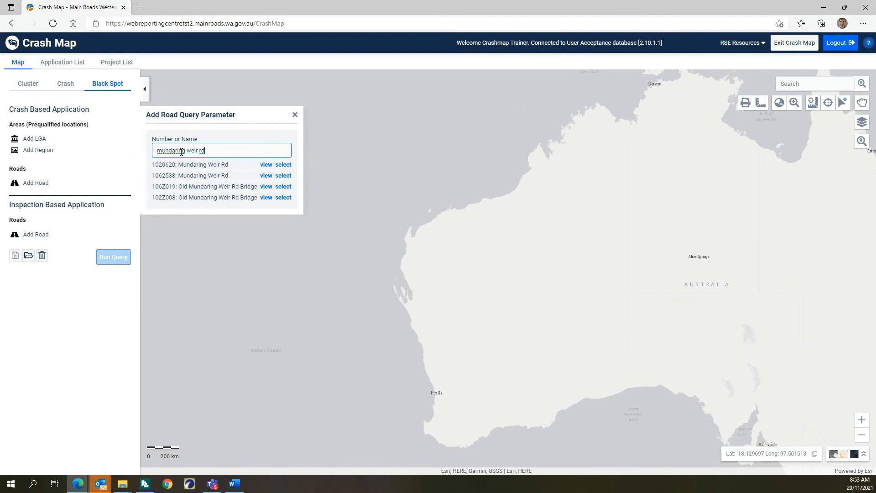
pyautogui.click(284, 176)
# Limit the selected road to SLK 4.50 to 7.50 and accept it as the query parameter
pyautogui.click(182, 189)
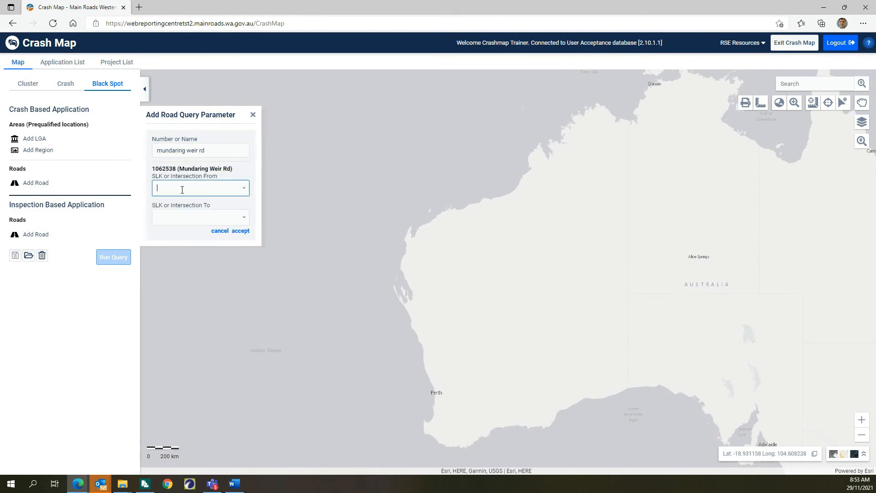
pyautogui.write('4.50')
pyautogui.click(179, 219)
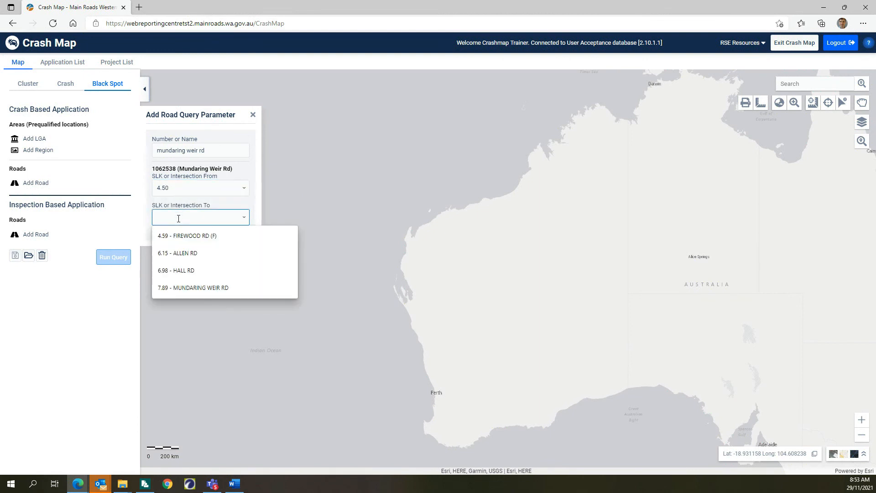
pyautogui.write('7.50')
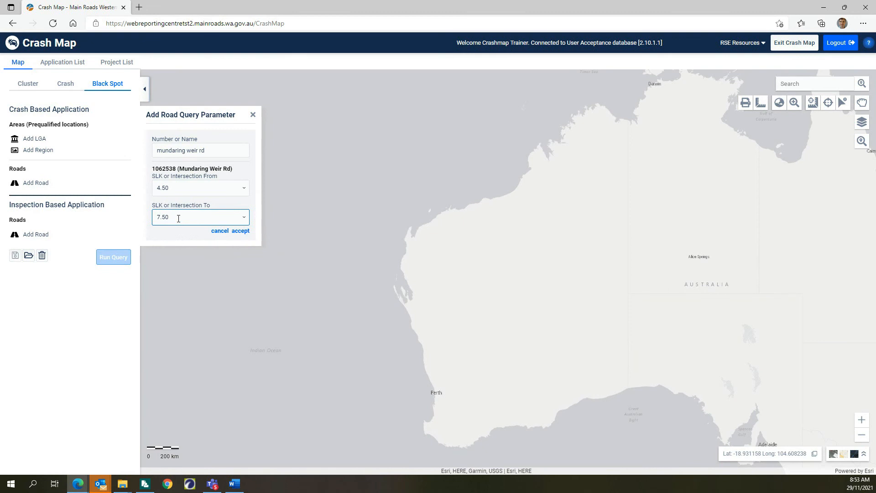
pyautogui.click(180, 233)
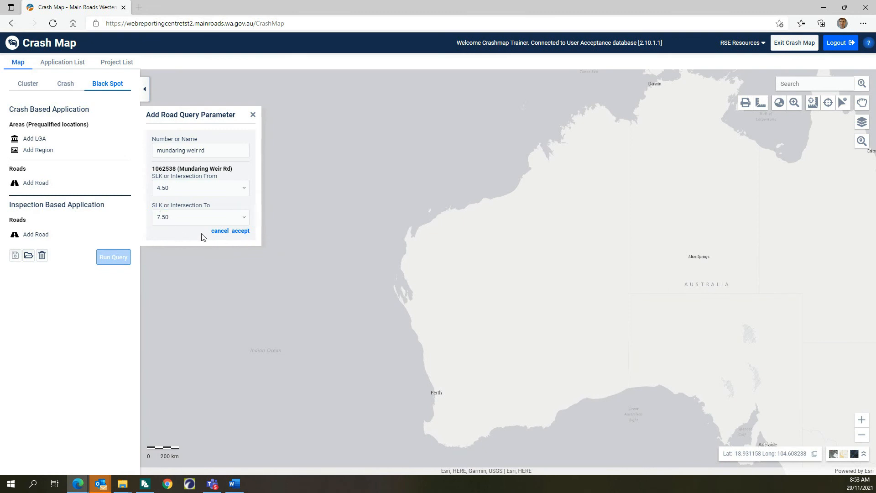
pyautogui.click(242, 230)
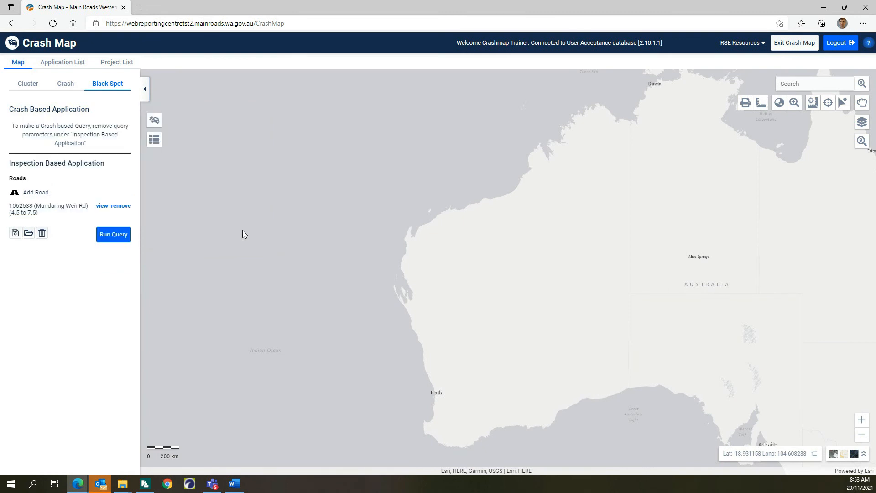
# Run the query and create a submission from the crash results of the Mundaring Weir Rd (4.5 to 7.5) segment
pyautogui.click(114, 235)
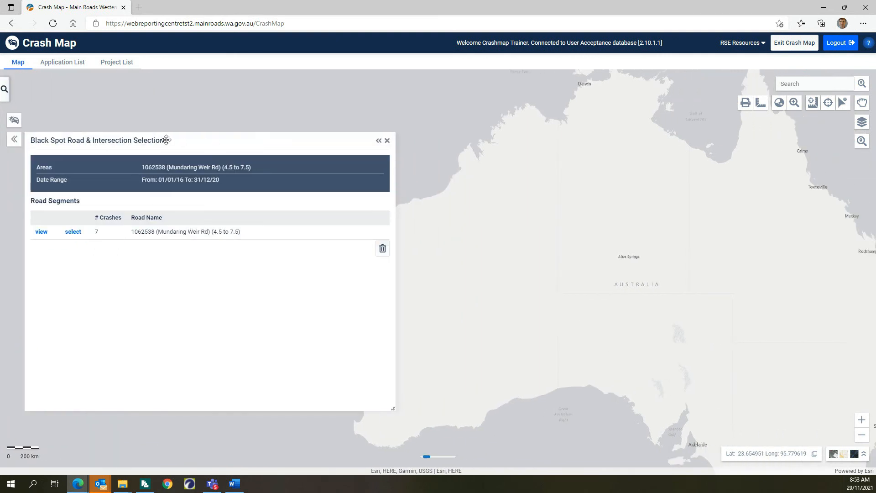
pyautogui.moveTo(167, 138); pyautogui.dragTo(274, 135)
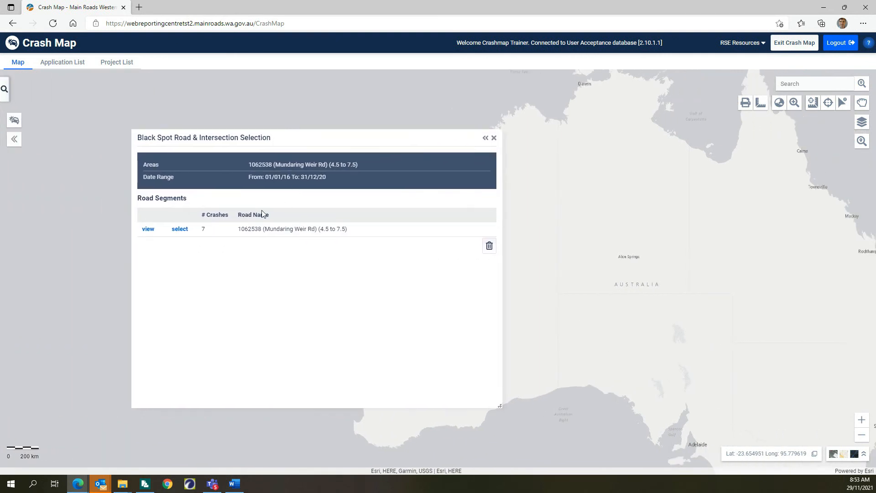
pyautogui.click(180, 230)
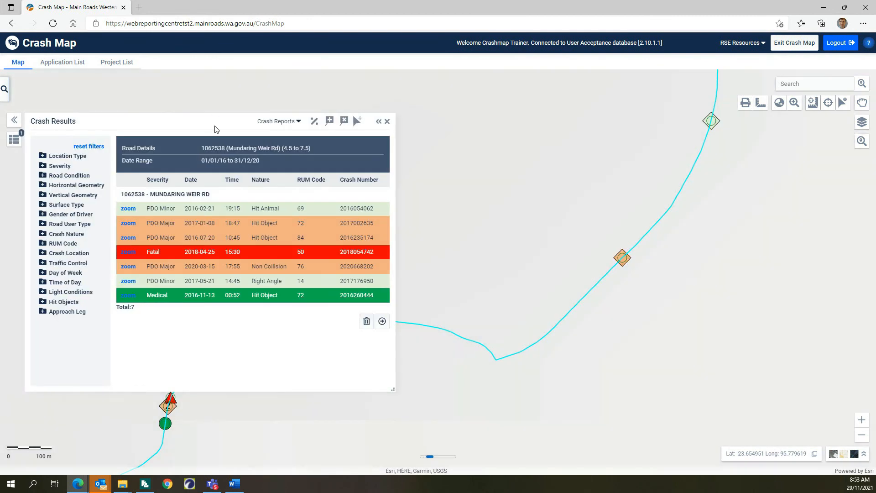
pyautogui.moveTo(225, 119); pyautogui.dragTo(336, 103)
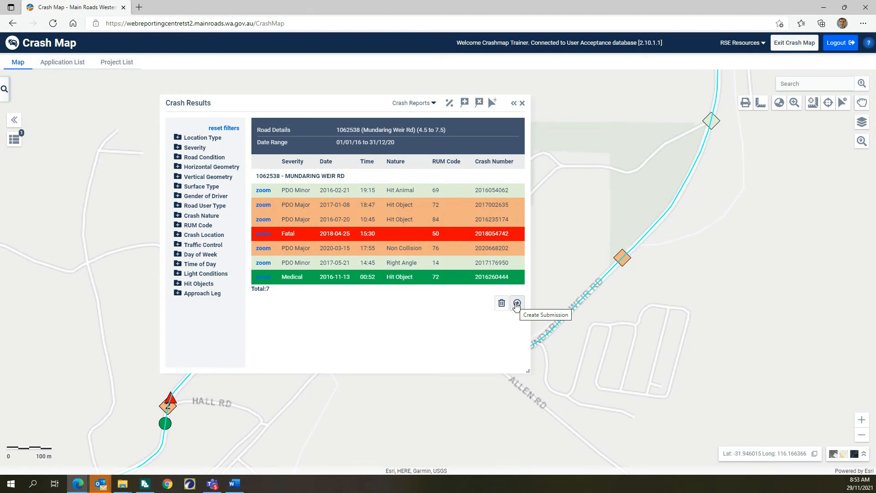
pyautogui.click(517, 304)
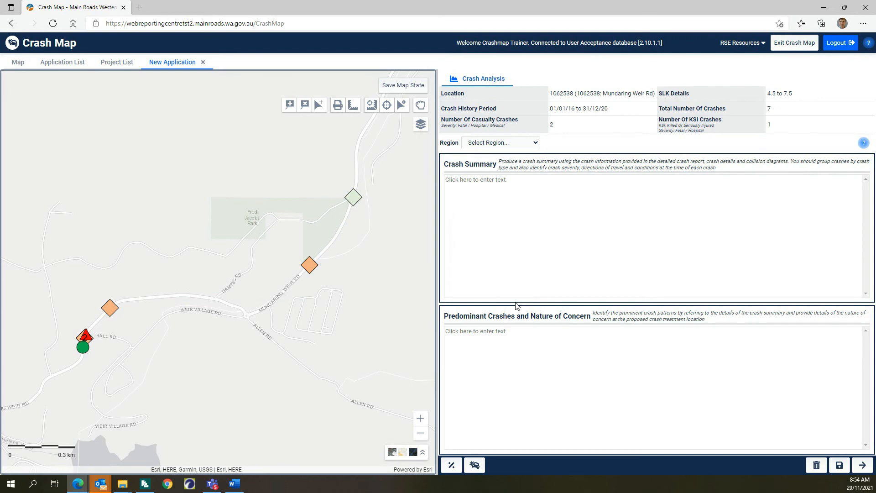
# Set the region to Metropolitan and fill in the Crash Summary with the bulleted crash list copied from the Word document
pyautogui.click(535, 144)
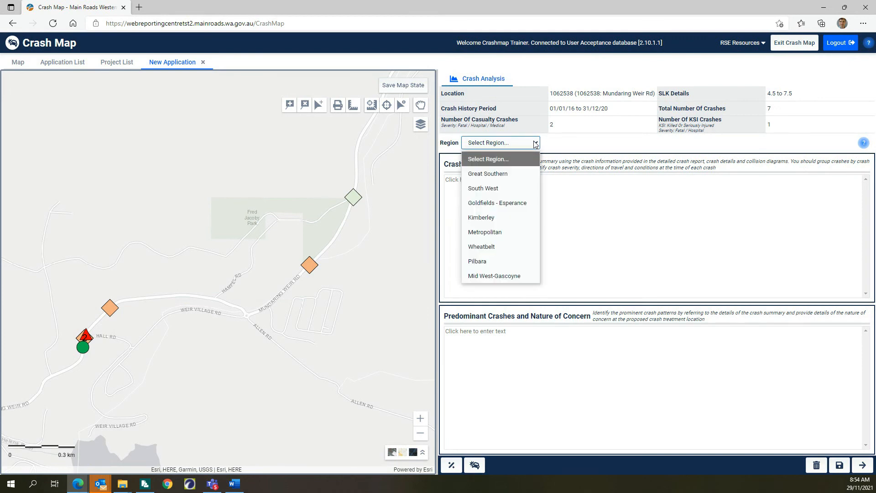
pyautogui.click(517, 233)
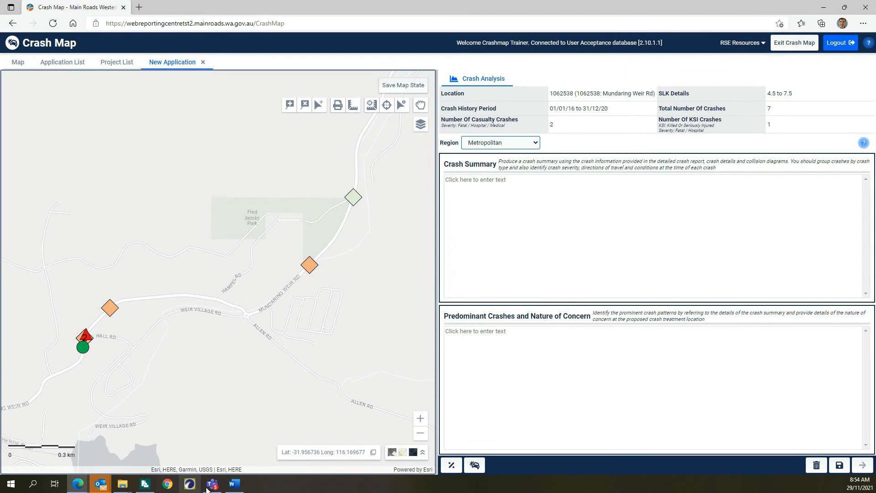
pyautogui.click(234, 484)
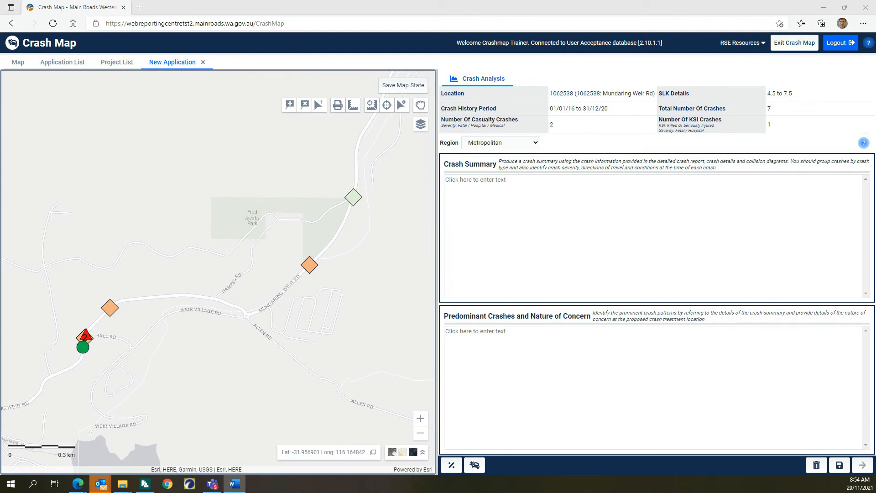
pyautogui.click(481, 184)
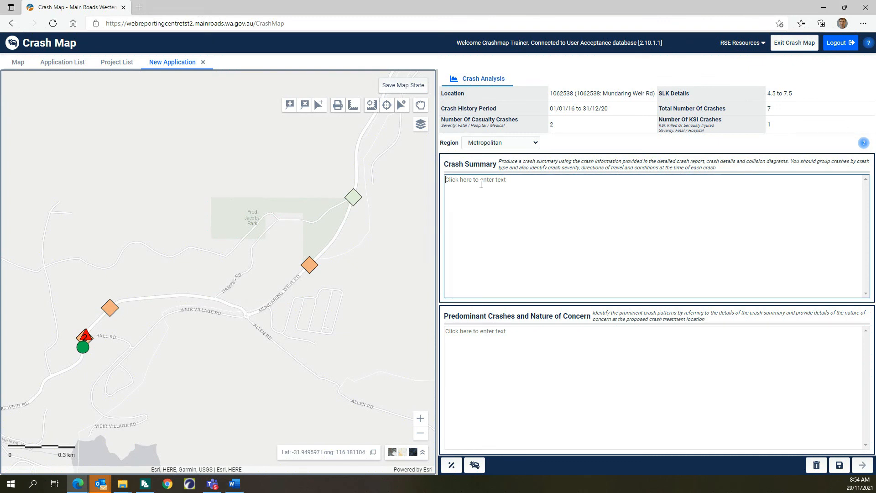
pyautogui.write('•\t3 x off path into roadside object crashes, 2 occurring on a straight road section and 2 occurring on a curve resulting in 1 medical severity crash and 2 major property damage crashes; •\t1 x loss of control crash at a curve involving a motorcycle that resulted in a fatality; •\t 1 x loss of control at an intersection crash involving a motorcycle resulting in major property damage; •\t1 x right angle failing to give way crash at an intersection that resulted in property damage; and •\t1 x hit animal crash where a utility vehicle struck a kangaroo resulting in property damage.')
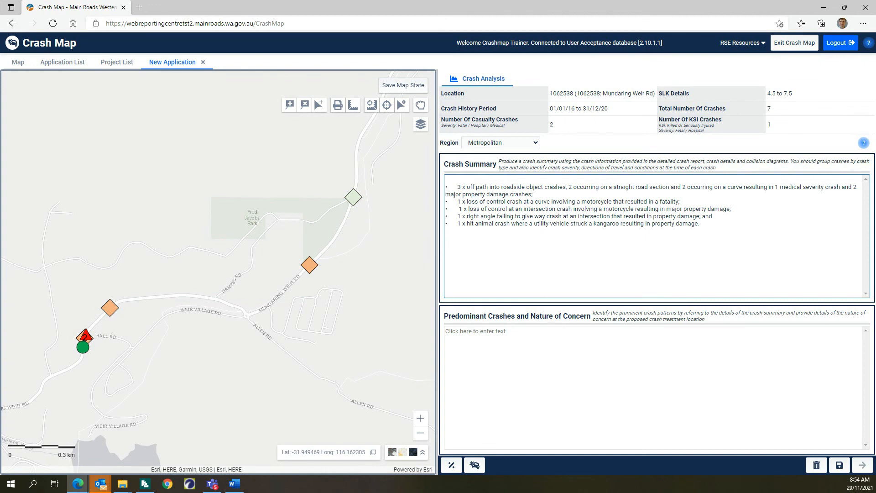
# Copy the Word text on the pattern of 5 loss of control crashes into Predominant Crashes and Nature of Concern, and continue to treatment selection
pyautogui.hotkey('alt', 'Tab')
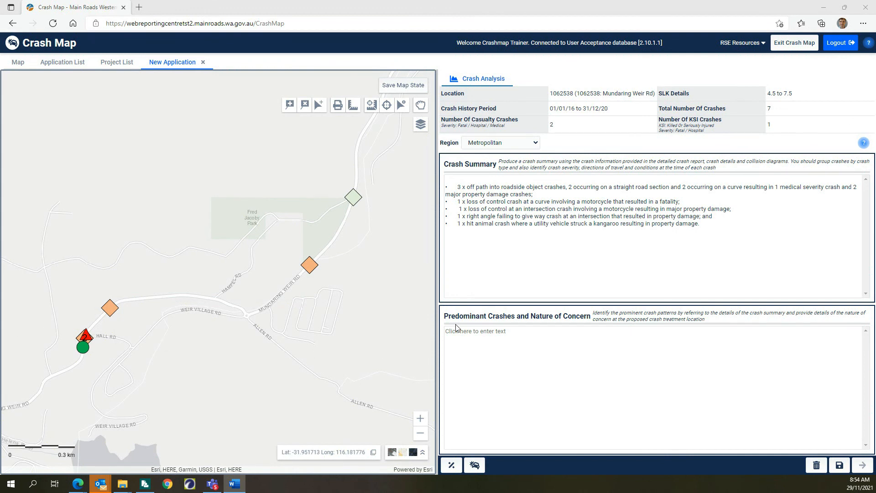
pyautogui.click(471, 332)
pyautogui.write('There is a pattern of 5 loss of control crashes at curves and straight road sections along this road section. 3 of these crashes involved errant vehicles striking roadside trees.')
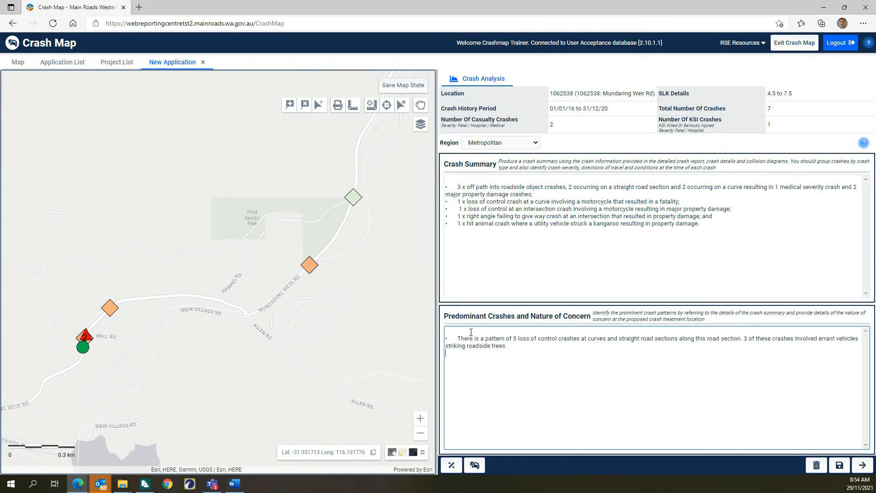
pyautogui.click(863, 465)
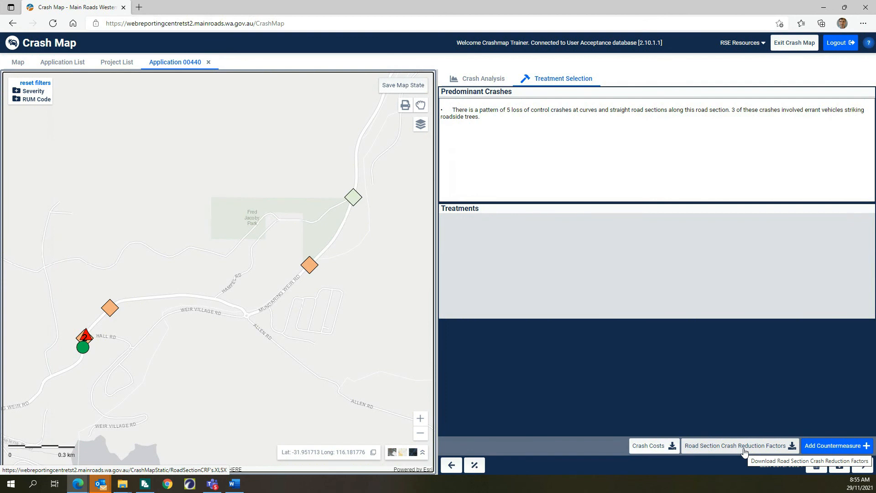
# Add the countermeasure "264: No shoulder to 1.0m sealed shoulder with ATLM (edgeline)" to the treatments
pyautogui.click(847, 446)
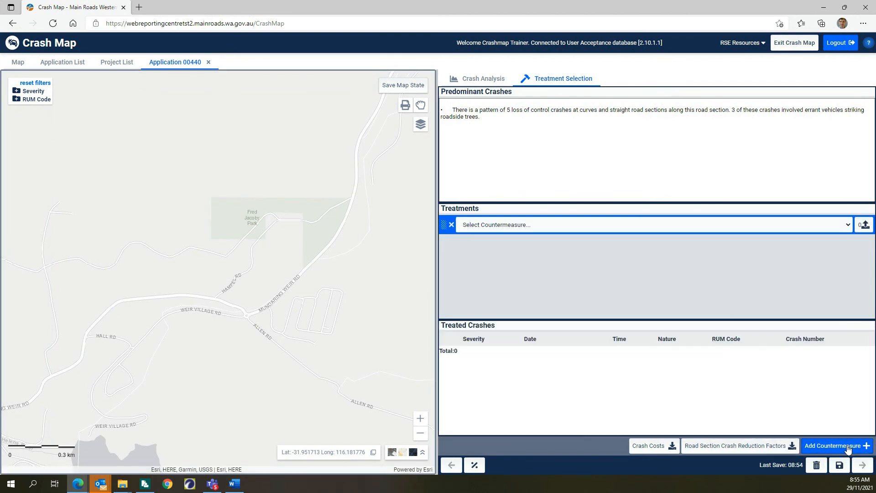
pyautogui.click(705, 225)
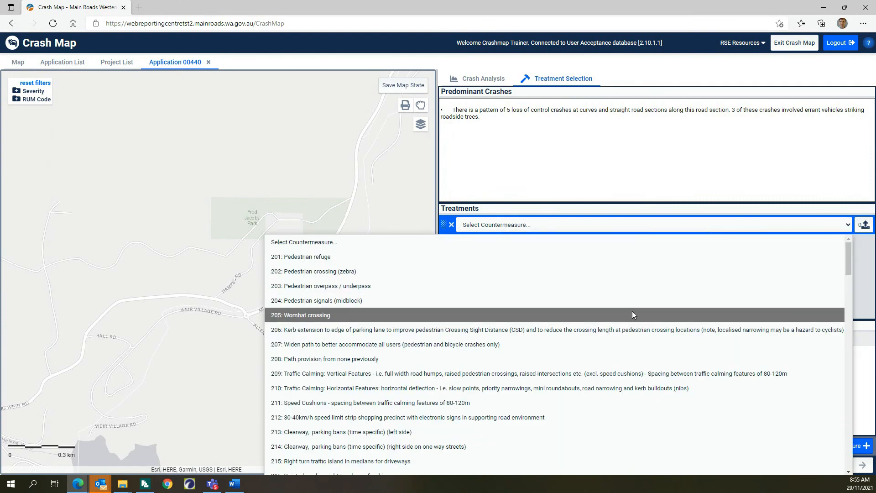
pyautogui.scroll(-6, 632, 313)
pyautogui.scroll(-9, 633, 315)
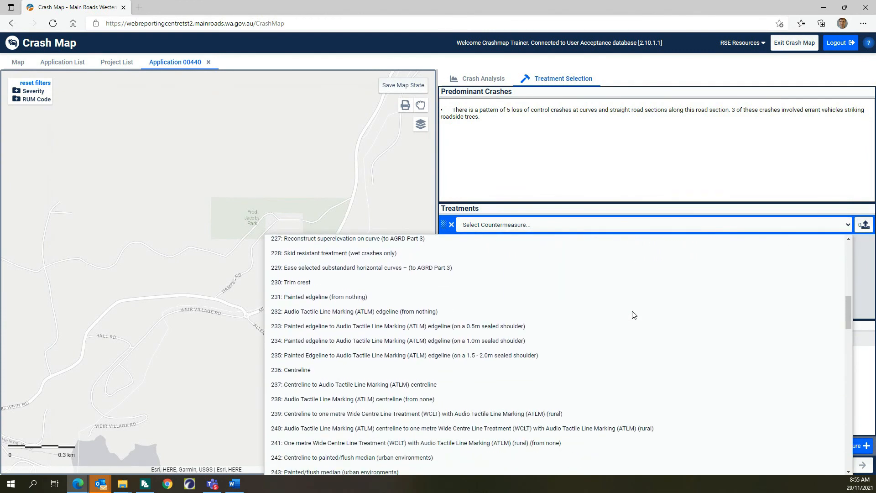
pyautogui.scroll(-2, 632, 315)
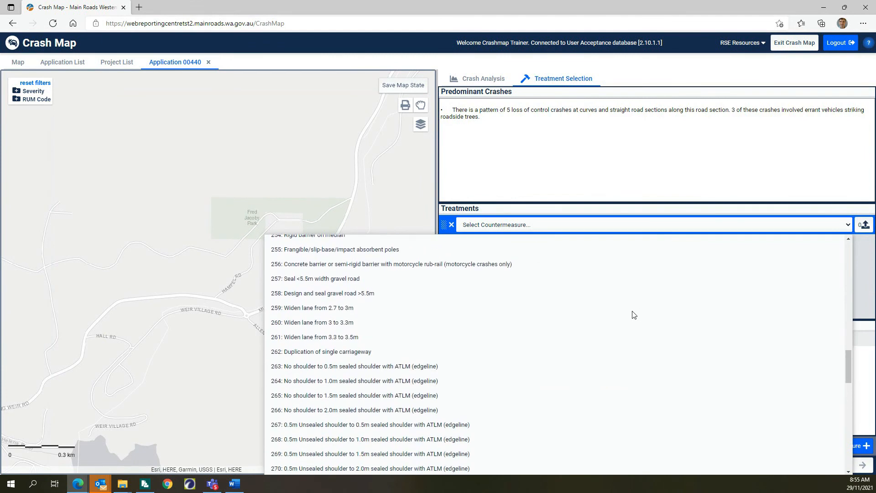
pyautogui.click(383, 379)
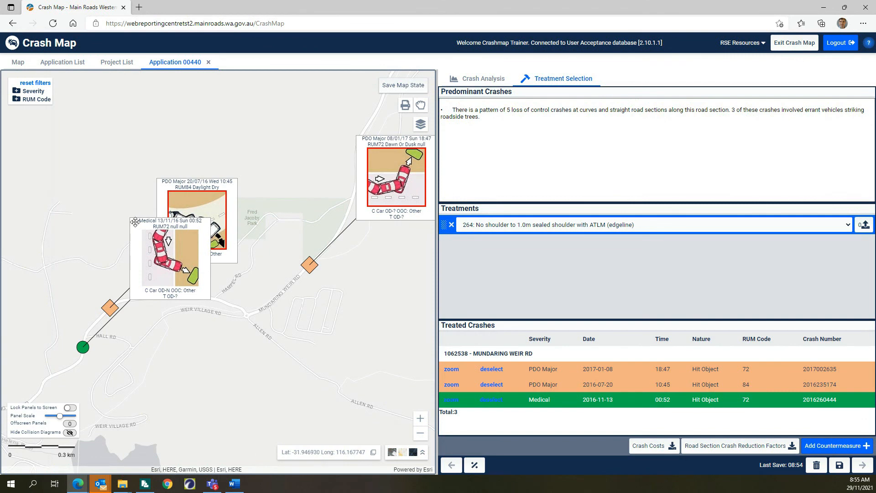
# Rearrange the three collision diagrams on the map so they sit side by side without overlapping
pyautogui.moveTo(168, 239); pyautogui.dragTo(63, 196)
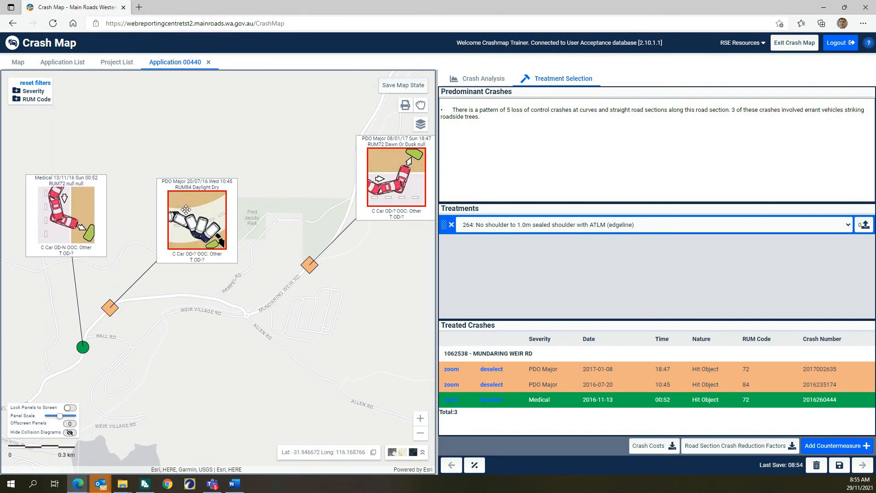
pyautogui.moveTo(180, 207); pyautogui.dragTo(187, 188)
pyautogui.moveTo(378, 182); pyautogui.dragTo(312, 195)
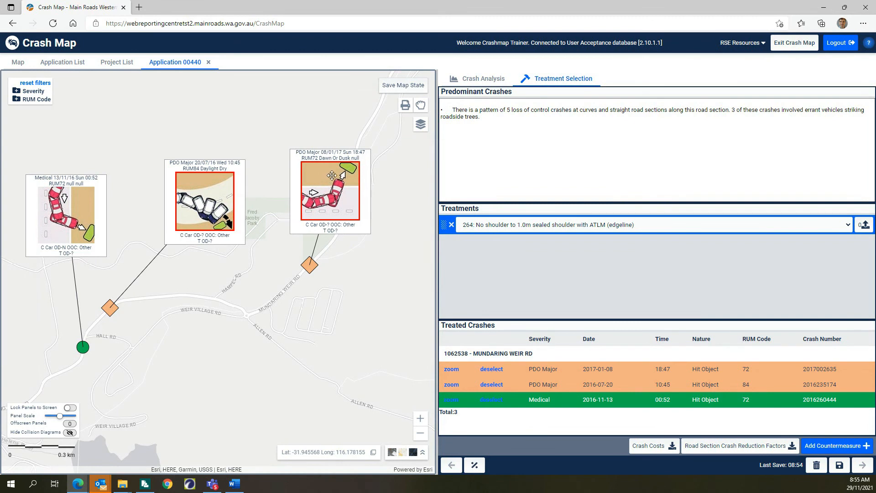
# Print the treatment map with the title "Treatment 264 - Mundaring Weir Road" as A4 Landscape in High (150dpi) quality, and close the printout
pyautogui.click(404, 106)
pyautogui.write('Treatmen')
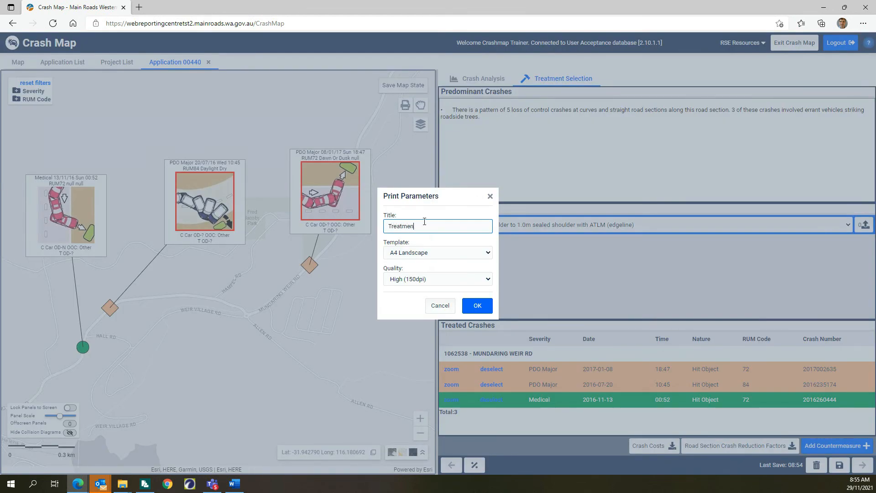
pyautogui.write('t 264 - Mundaring Weir Road')
pyautogui.click(478, 307)
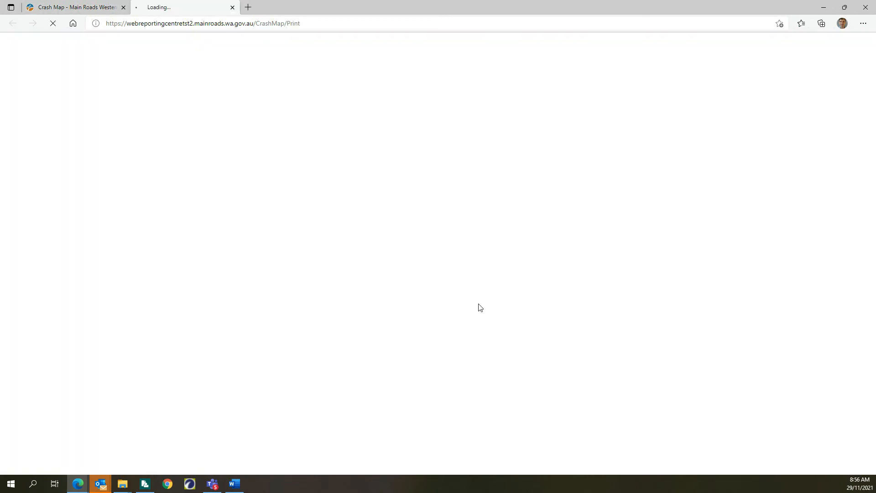
pyautogui.click(233, 7)
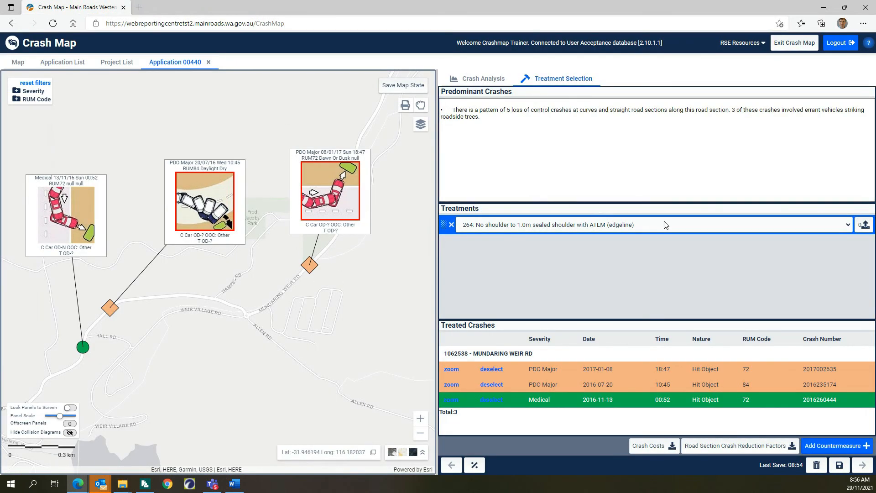
# Upload "Treatment 264 - Mundaring Weir Road.pdf" as the treatment map attachment for countermeasure 264
pyautogui.click(867, 225)
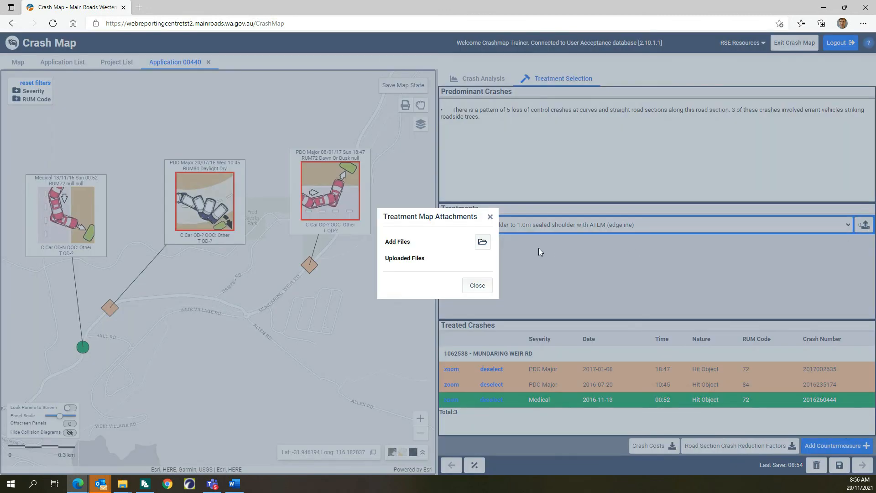
pyautogui.click(482, 243)
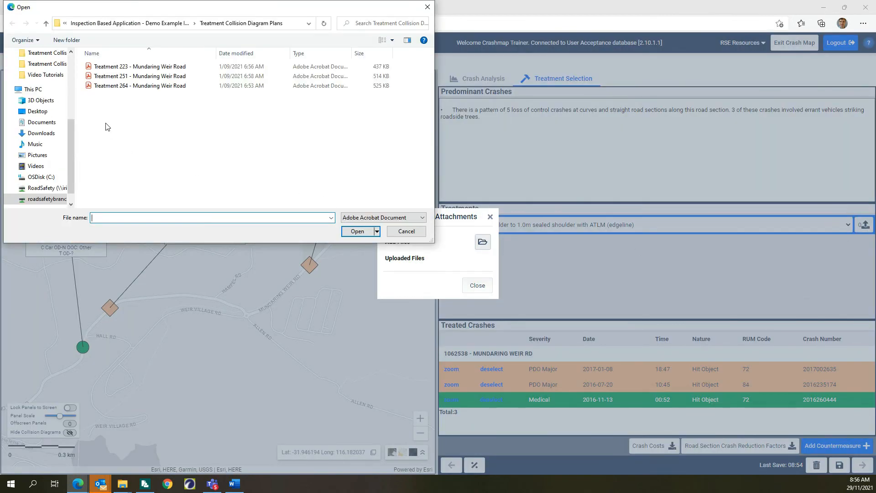
pyautogui.doubleClick(145, 86)
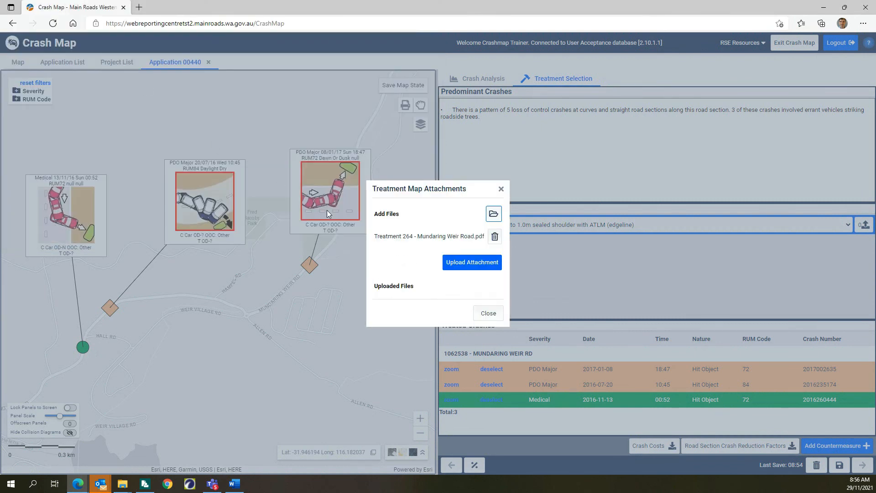
pyautogui.click(475, 265)
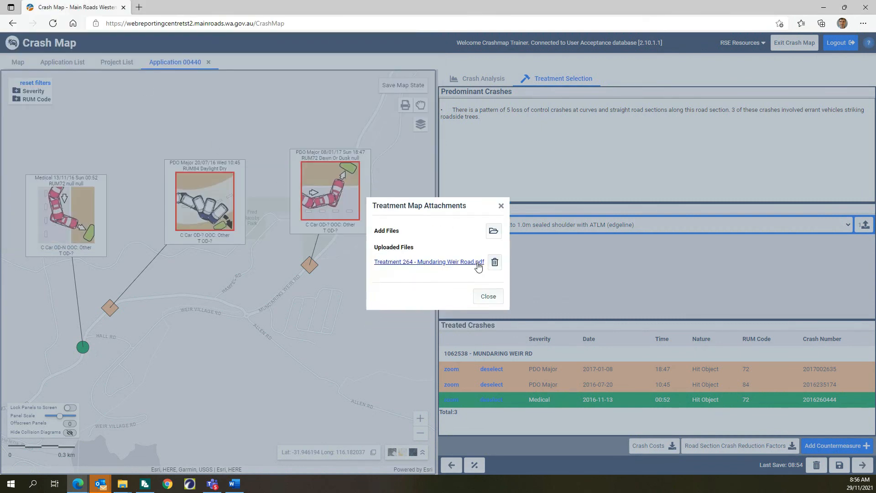
pyautogui.click(488, 297)
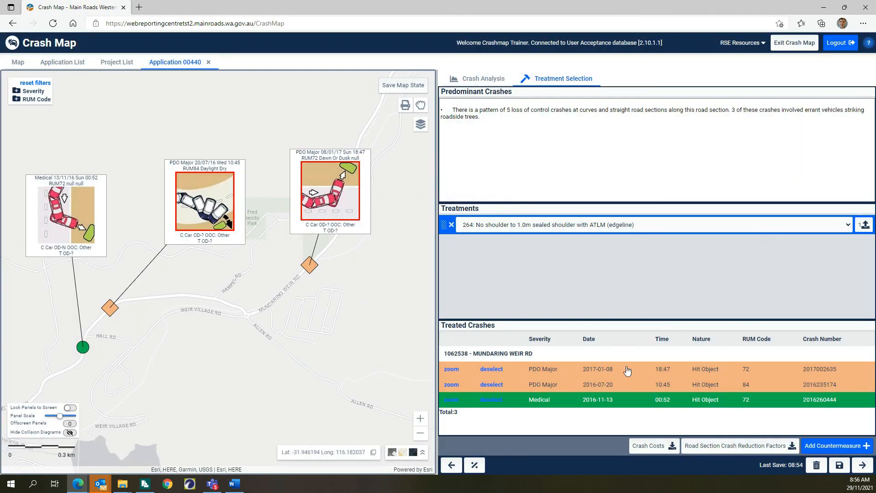
# Add the countermeasure "223: Advisory speed signs on curves" and move its collision diagram directly above the crash marker on the map
pyautogui.click(837, 444)
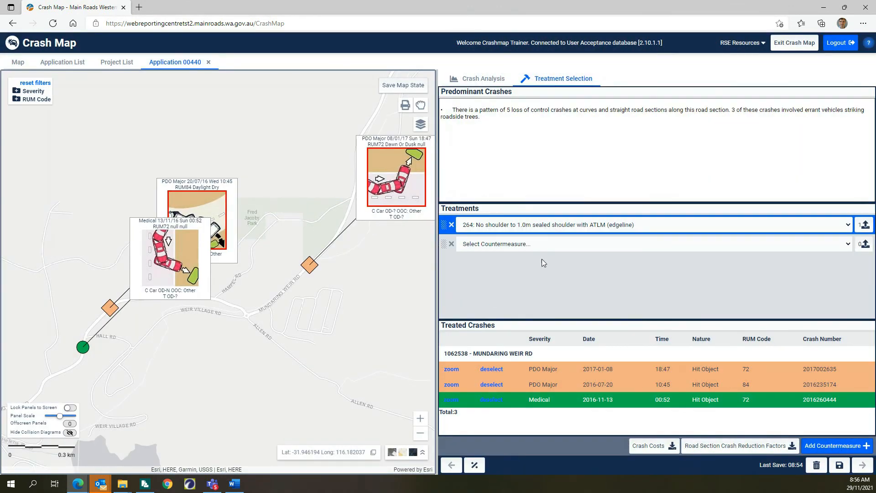
pyautogui.click(519, 244)
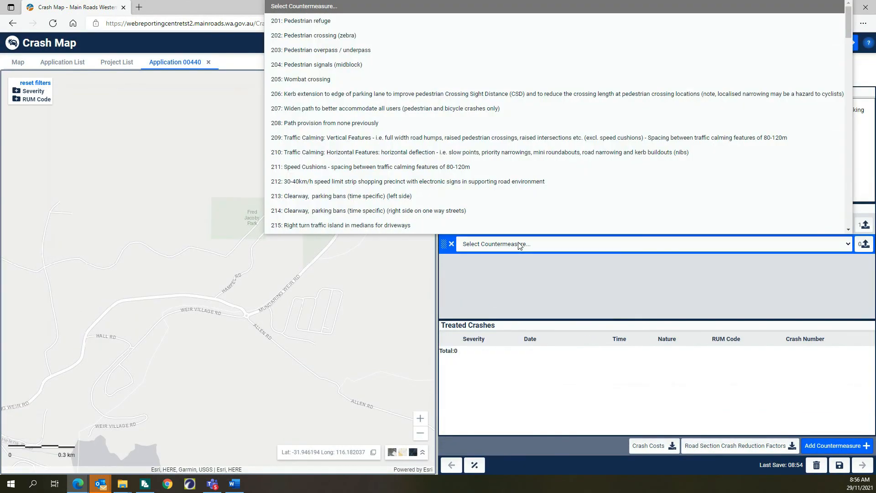
pyautogui.scroll(-3, 465, 149)
pyautogui.scroll(-1, 465, 149)
pyautogui.click(357, 166)
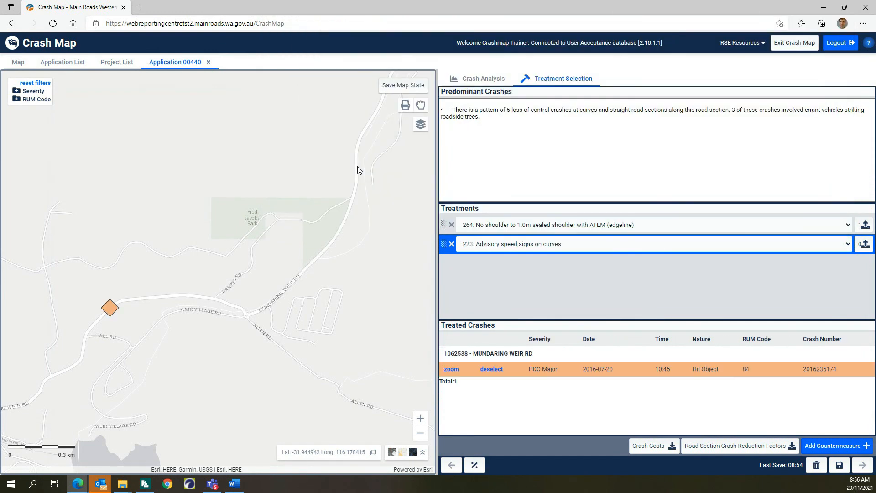
pyautogui.moveTo(165, 209); pyautogui.dragTo(92, 194)
pyautogui.click(399, 110)
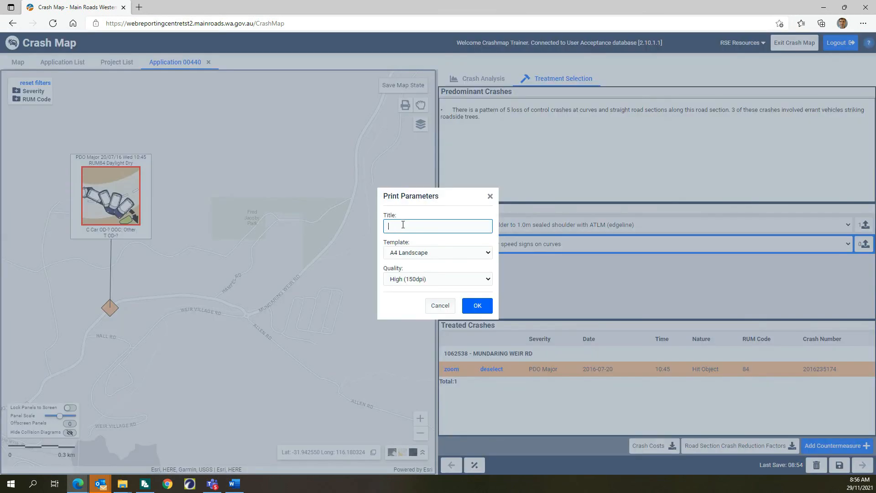
pyautogui.write('Treatment 223 - Mundaring Weir Road')
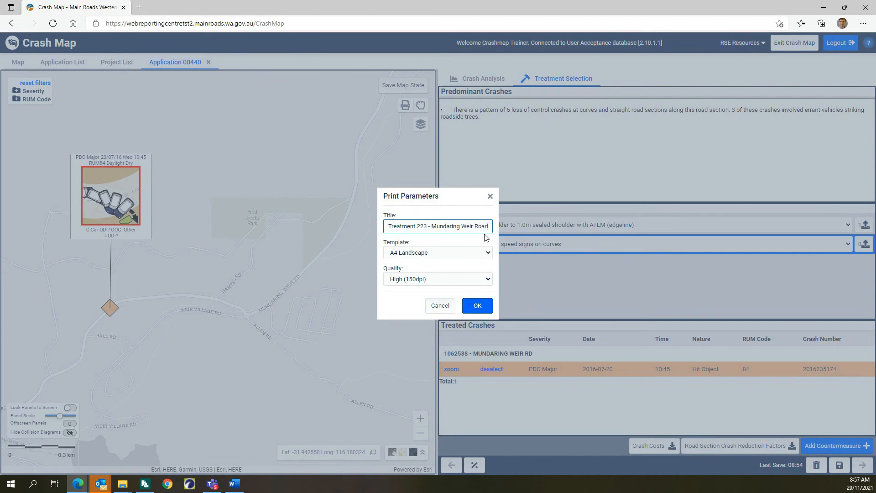
pyautogui.click(492, 192)
pyautogui.click(490, 197)
# Upload "Treatment 223 - Mundaring Weir Road.pdf" as the treatment map attachment for countermeasure 223
pyautogui.click(865, 244)
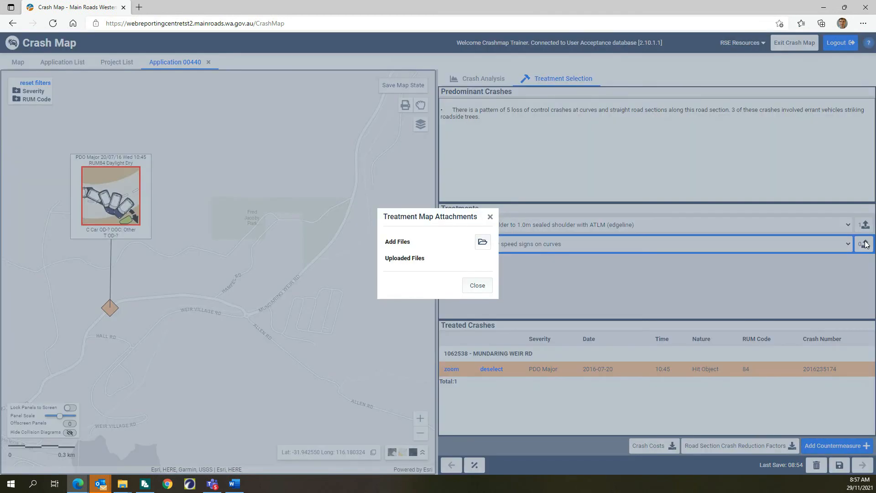
pyautogui.click(484, 243)
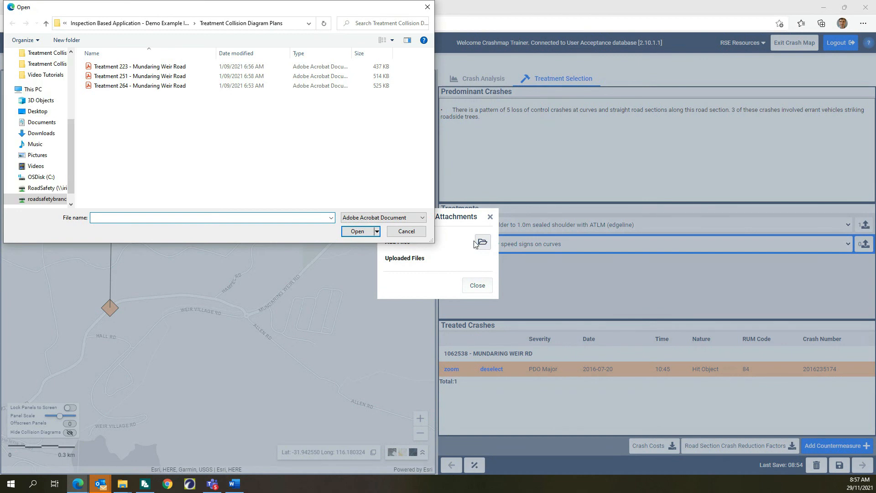
pyautogui.click(121, 67)
pyautogui.doubleClick(121, 67)
pyautogui.click(470, 262)
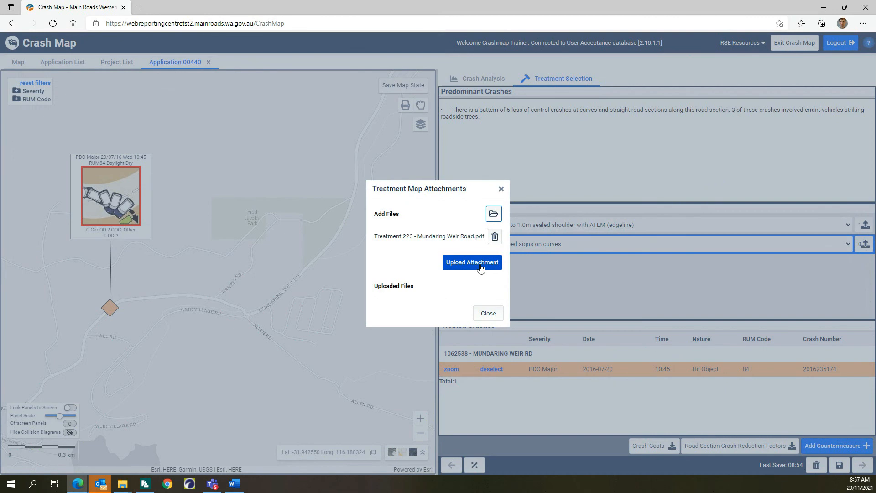
pyautogui.click(490, 296)
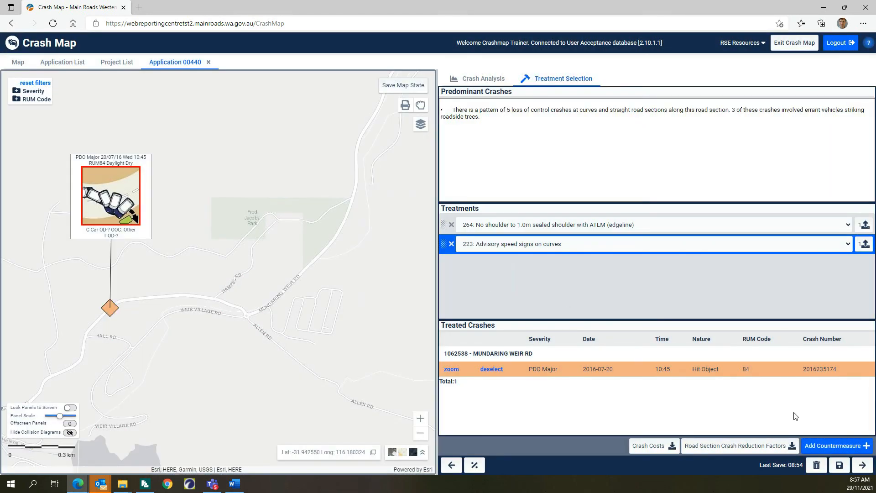
# Add the countermeasure "251: Flexible or semi-rigid barrier on roadside" as the third treatment
pyautogui.click(835, 446)
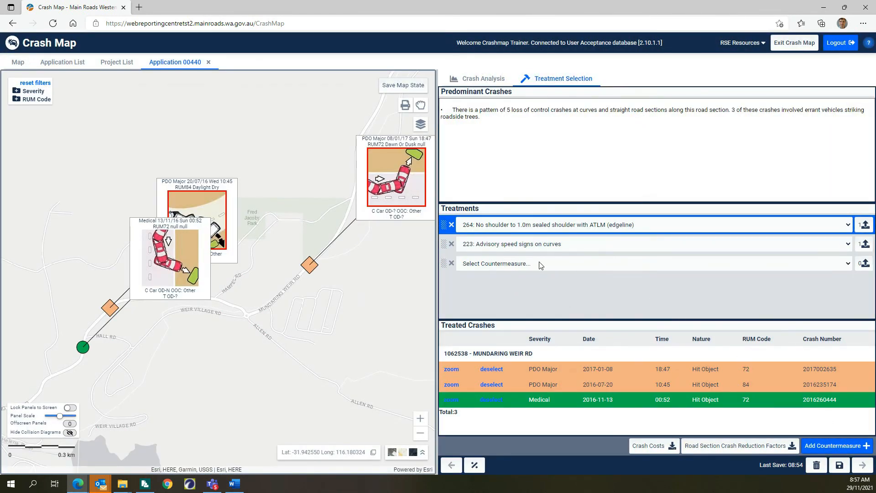
pyautogui.click(540, 264)
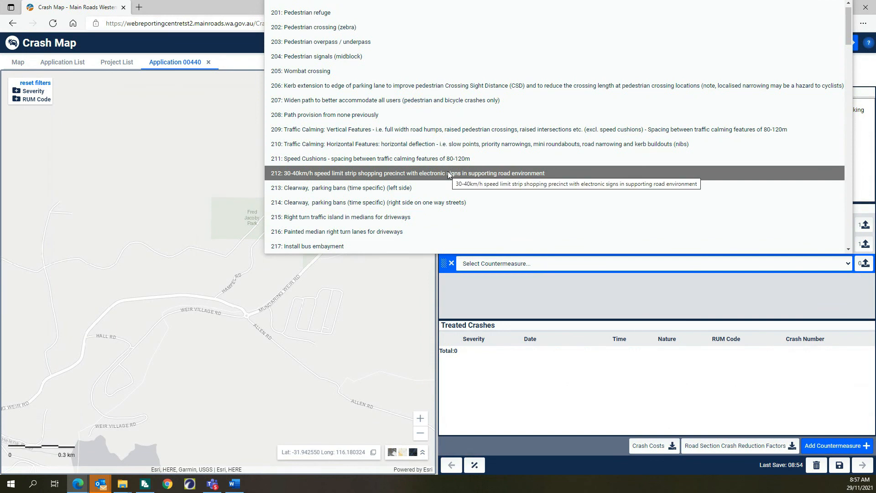
pyautogui.scroll(-10, 448, 174)
pyautogui.scroll(-3, 448, 173)
pyautogui.click(324, 193)
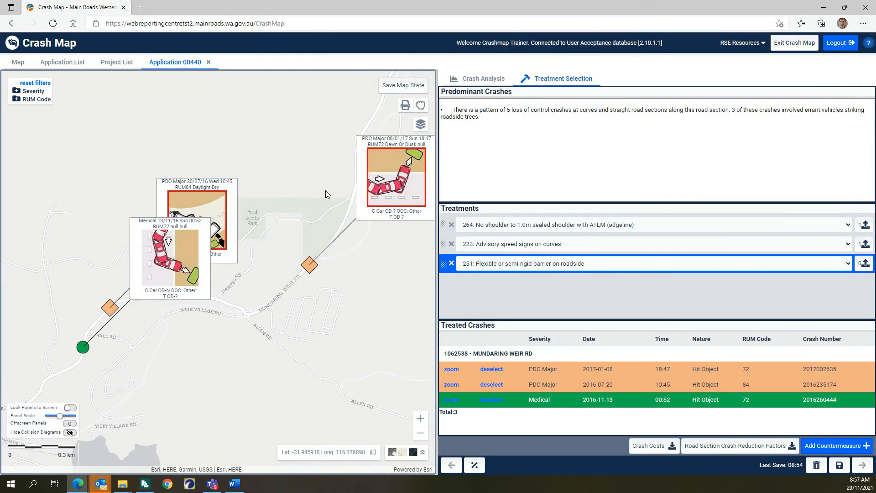
# Spread out the three collision diagrams for treatment 251 on the map so none of them overlap
pyautogui.moveTo(161, 241)
pyautogui.mouseDown()
pyautogui.moveTo(90, 226)
pyautogui.moveTo(58, 206)
pyautogui.mouseUp()
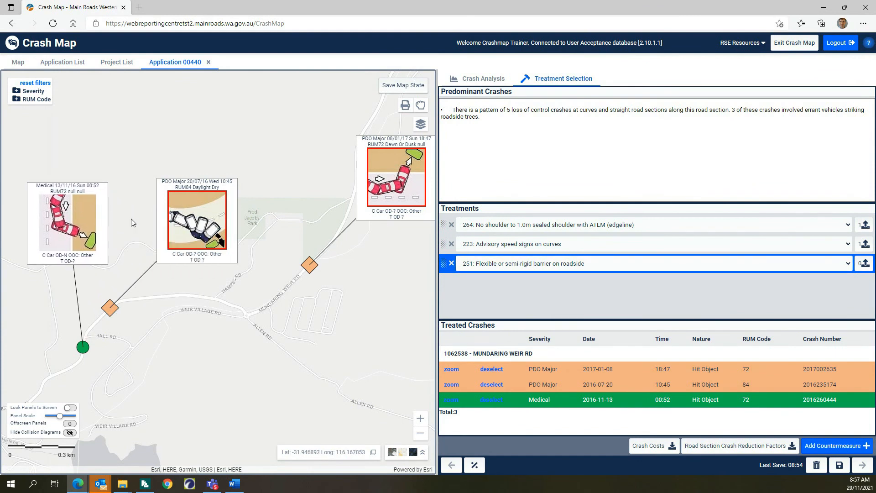
pyautogui.moveTo(187, 219); pyautogui.dragTo(200, 213)
pyautogui.moveTo(379, 190); pyautogui.dragTo(310, 206)
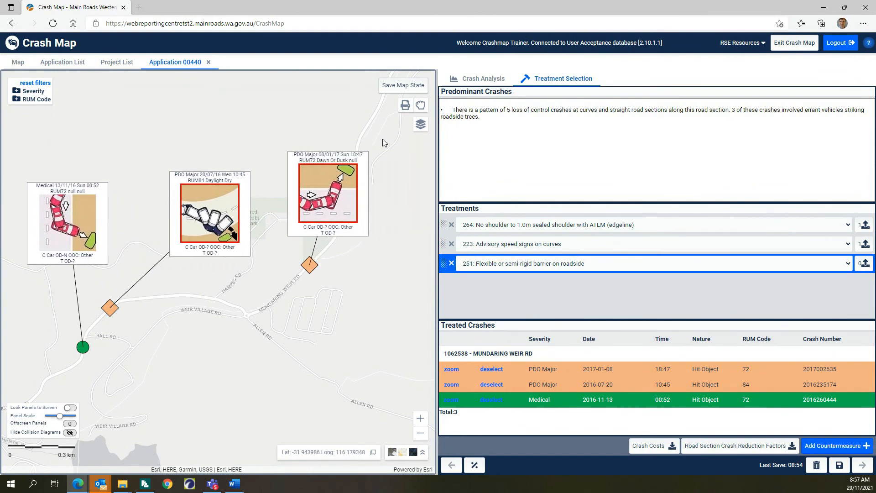
pyautogui.click(406, 106)
pyautogui.click(490, 196)
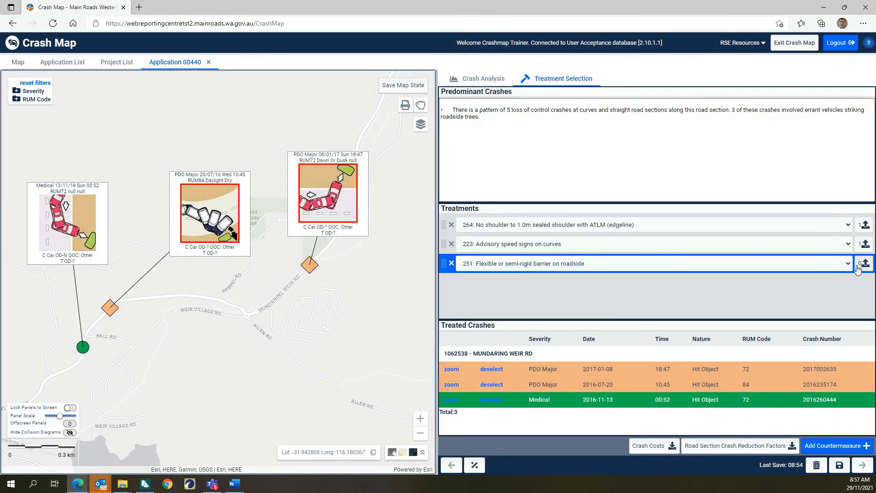
# Upload "Treatment 251 - Mundaring Weir Road.pdf" as the treatment map attachment for countermeasure 251
pyautogui.click(864, 265)
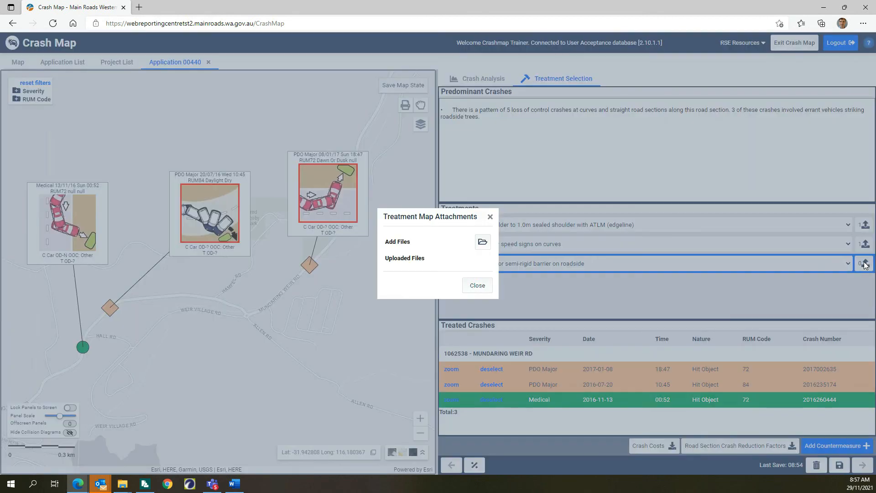
pyautogui.click(481, 243)
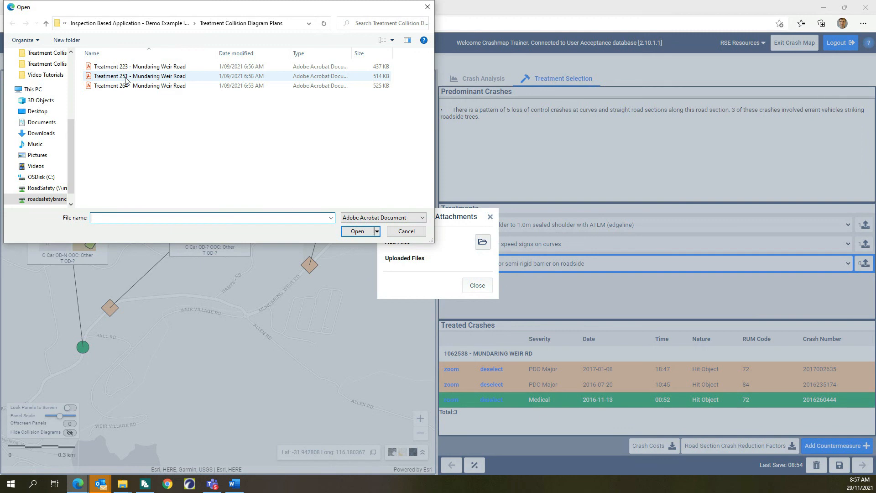
pyautogui.doubleClick(126, 80)
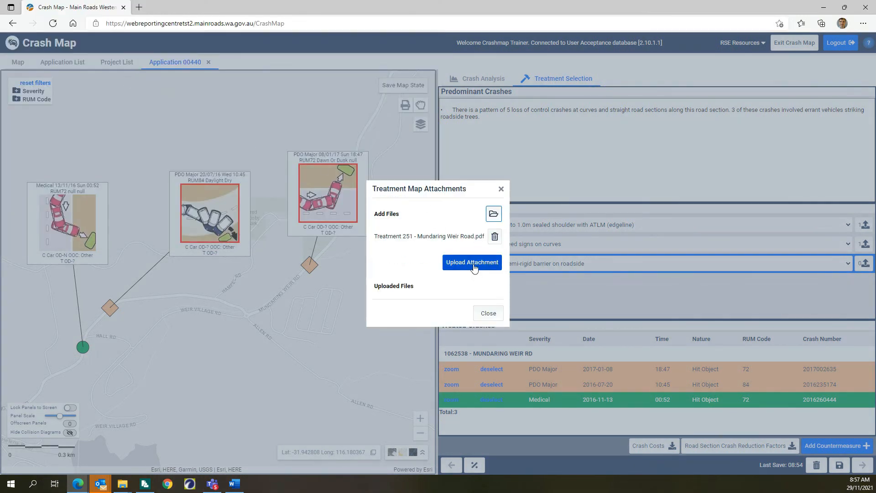
pyautogui.click(473, 265)
pyautogui.click(488, 296)
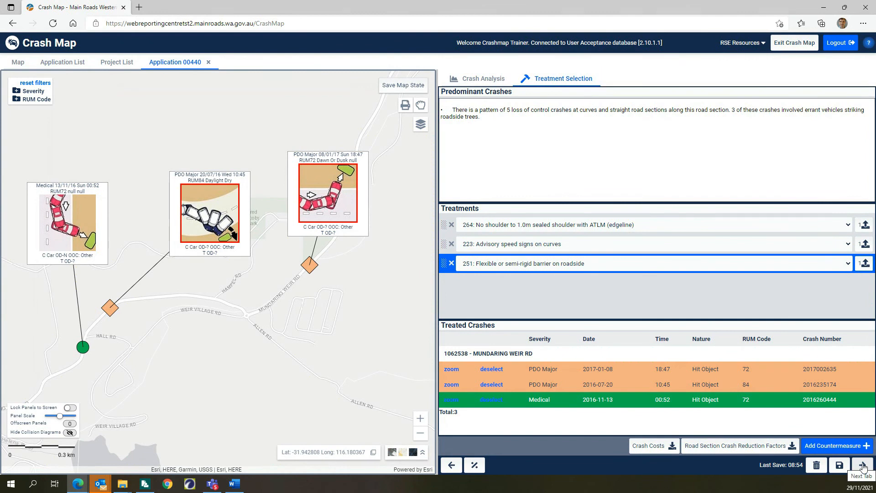
# Select both State and Federal in the funding selection and continue to the economic appraisal
pyautogui.click(862, 465)
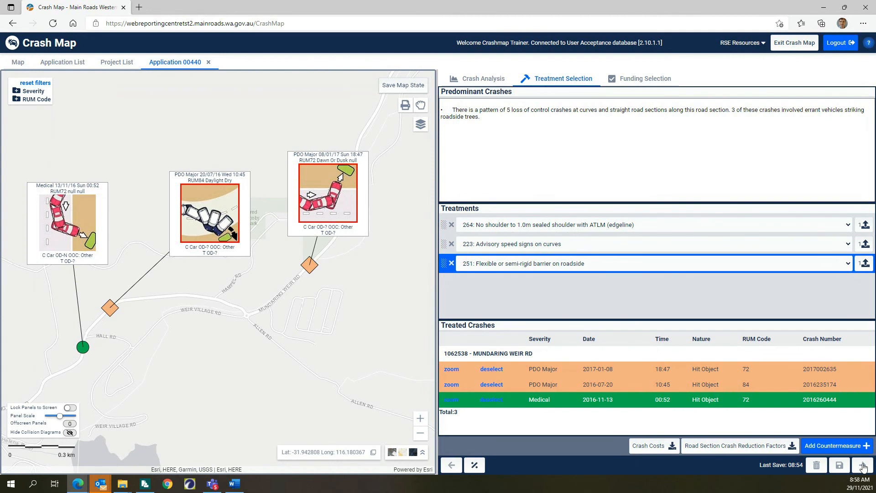
pyautogui.click(862, 466)
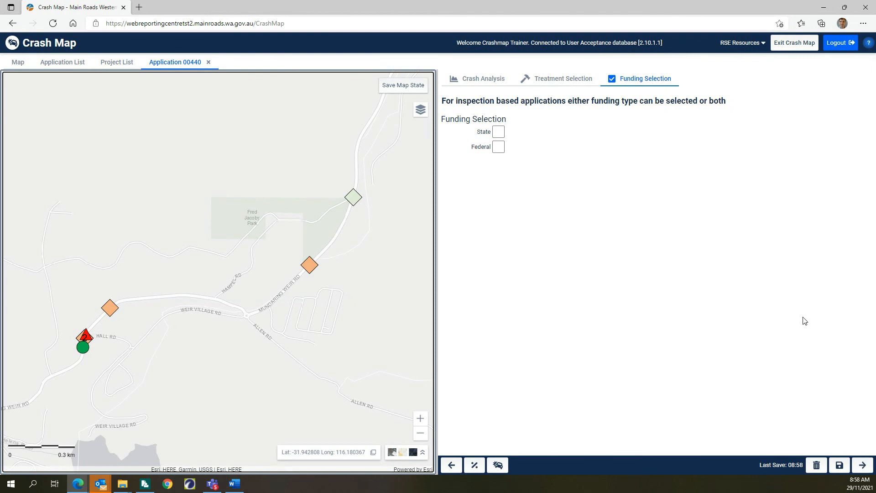
pyautogui.click(498, 131)
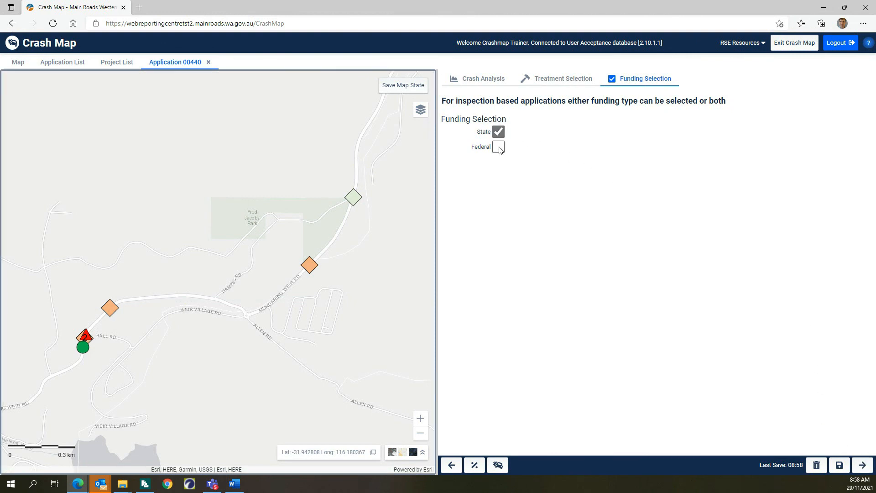
pyautogui.click(499, 147)
pyautogui.click(862, 465)
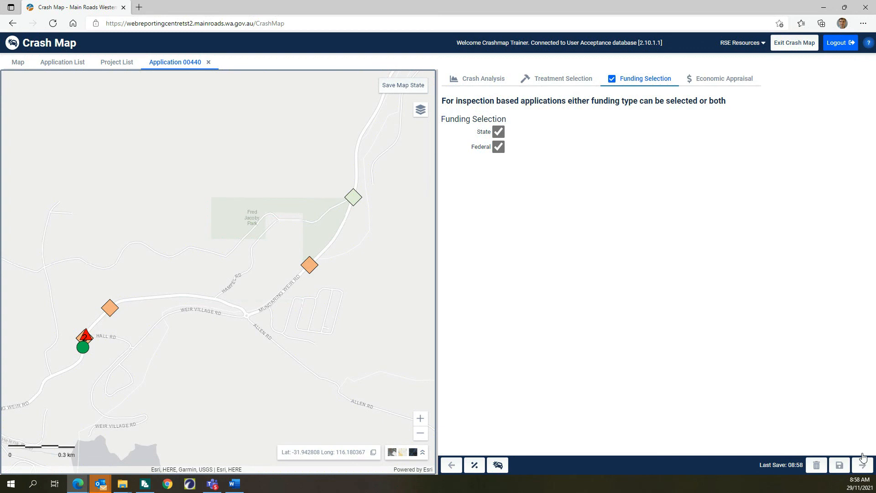
pyautogui.click(862, 458)
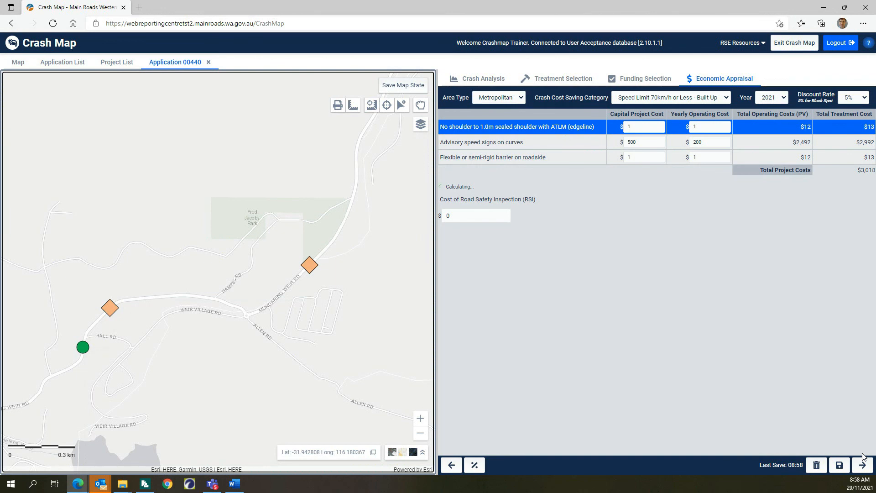
# Review the available Area Type and Crash Cost Saving Category options in the economic appraisal
pyautogui.click(519, 100)
pyautogui.click(519, 100)
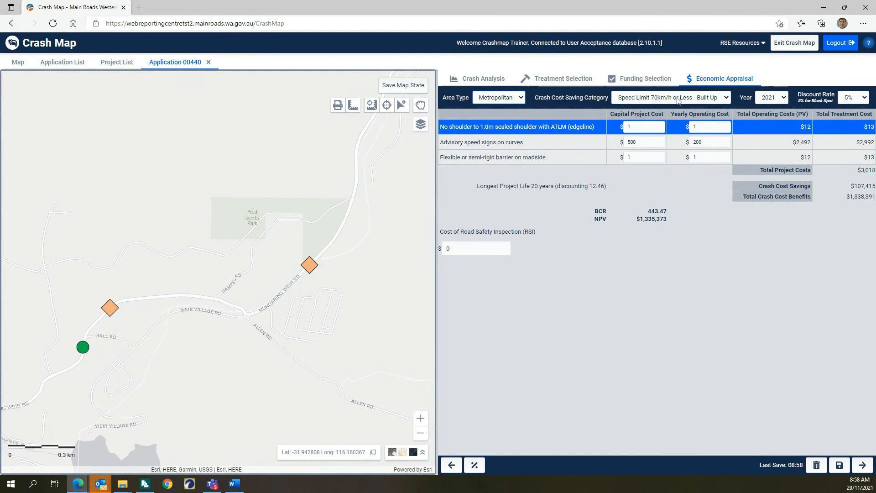
pyautogui.click(700, 99)
pyautogui.click(699, 99)
# Show the Legal Speed Limit layer to check the speed limits along Mundaring Weir Rd, and hide it again
pyautogui.click(421, 124)
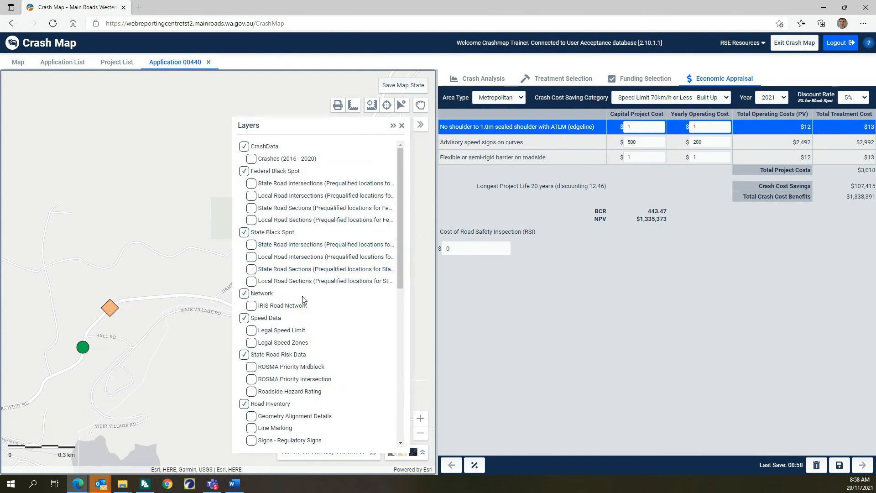
pyautogui.click(252, 331)
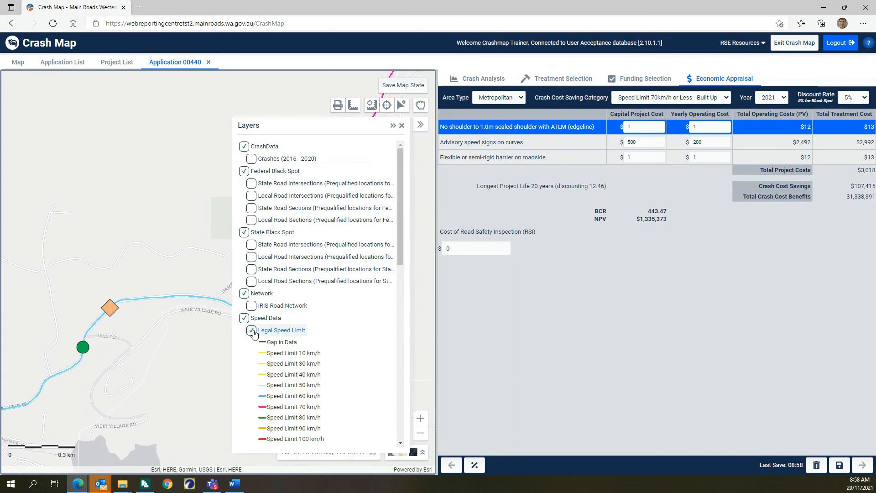
pyautogui.click(401, 125)
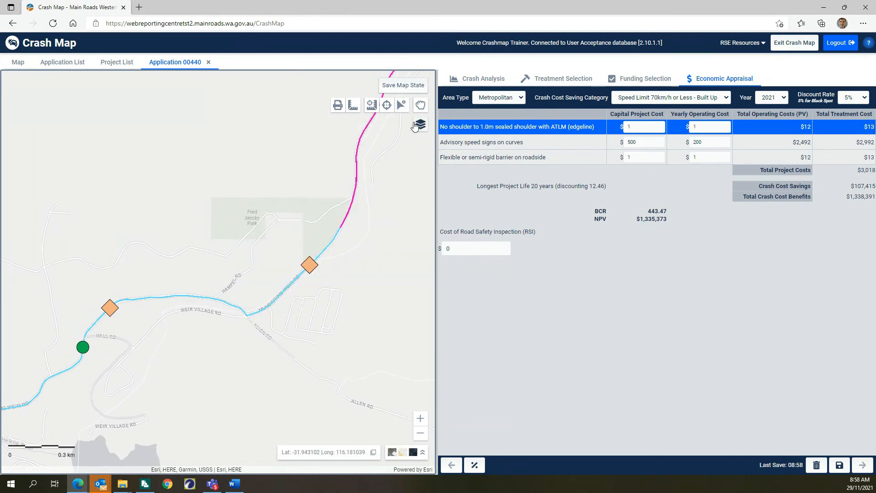
pyautogui.click(421, 124)
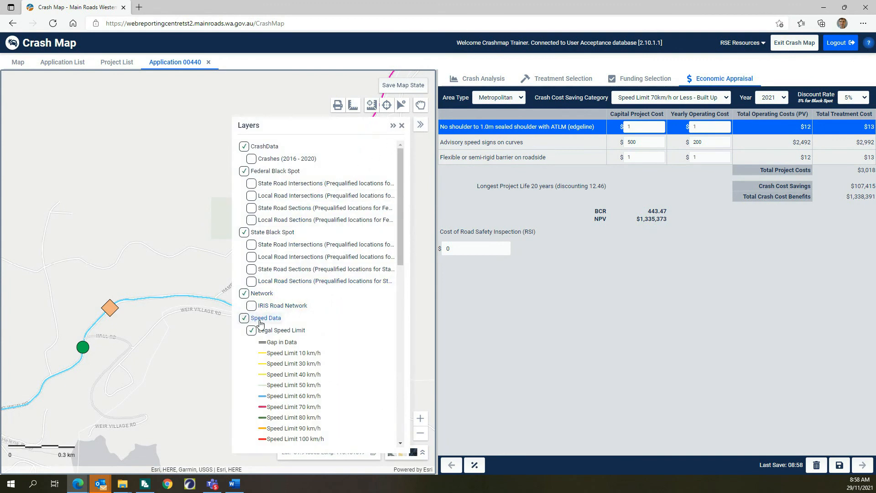
pyautogui.click(251, 330)
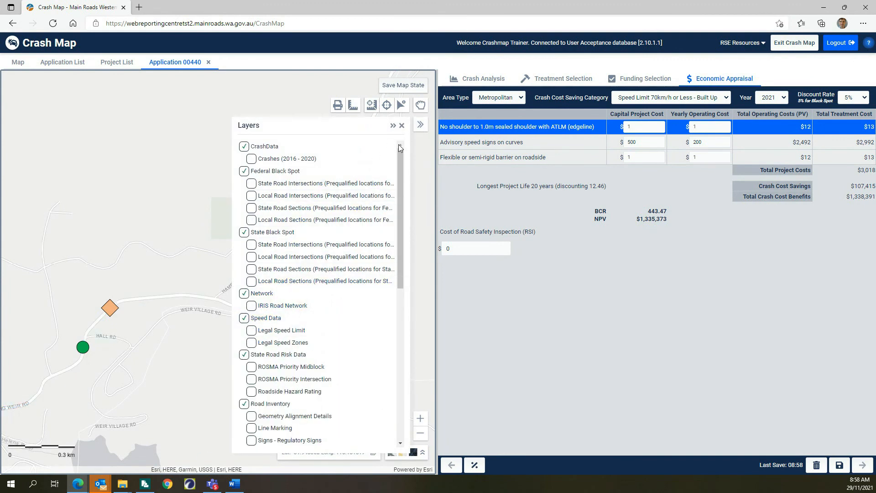
# Close the map layers list and choose Speed Limit 70km/h or Less - Built Up as the Crash Cost Saving Category
pyautogui.click(402, 126)
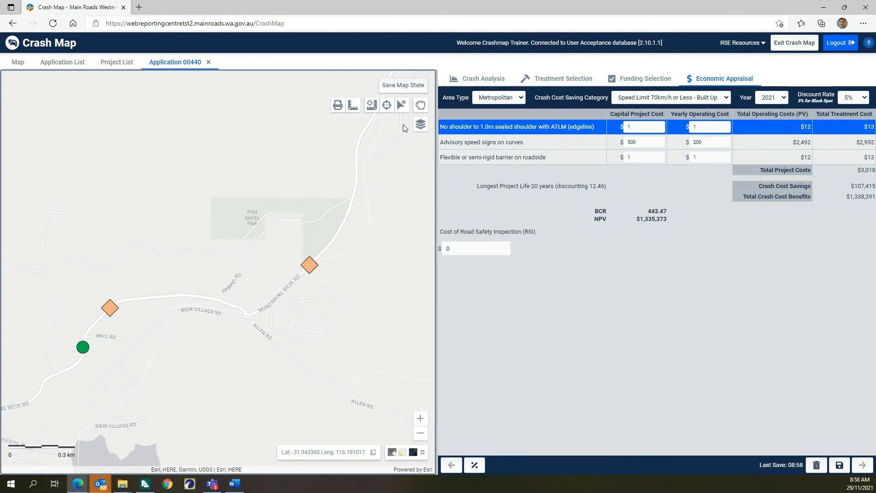
pyautogui.click(723, 98)
pyautogui.click(712, 117)
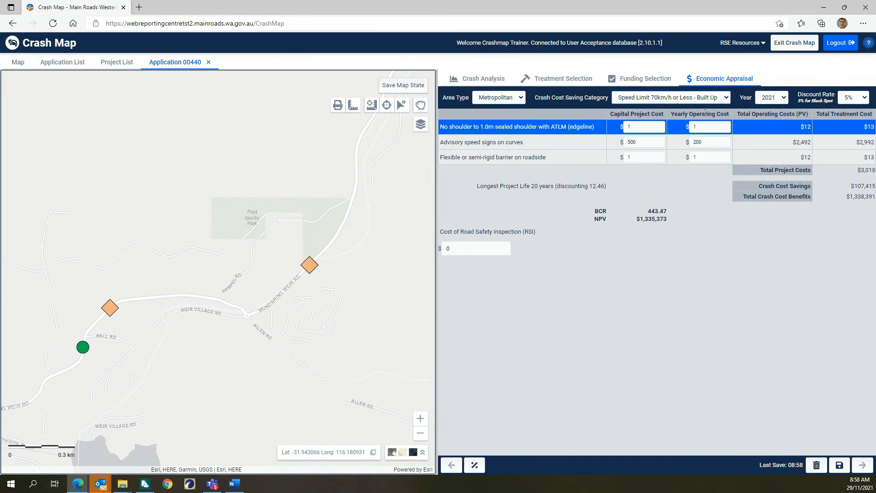
# Set the sealed shoulder with ATLM treatment's capital project cost to $1300000 and its yearly operating cost to $10000
pyautogui.click(636, 126)
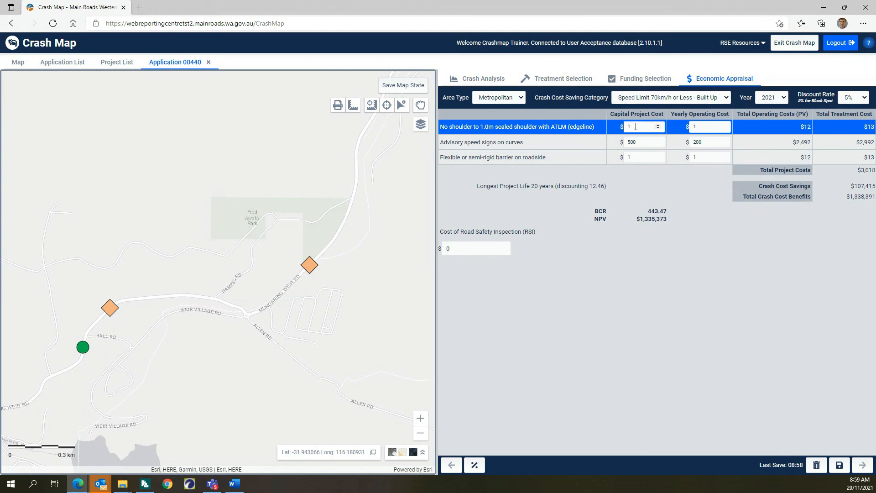
pyautogui.write('300000')
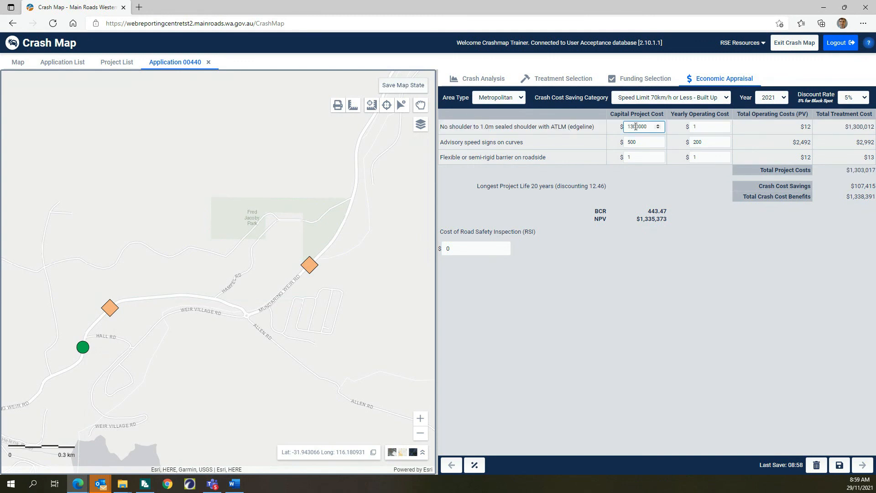
pyautogui.click(692, 126)
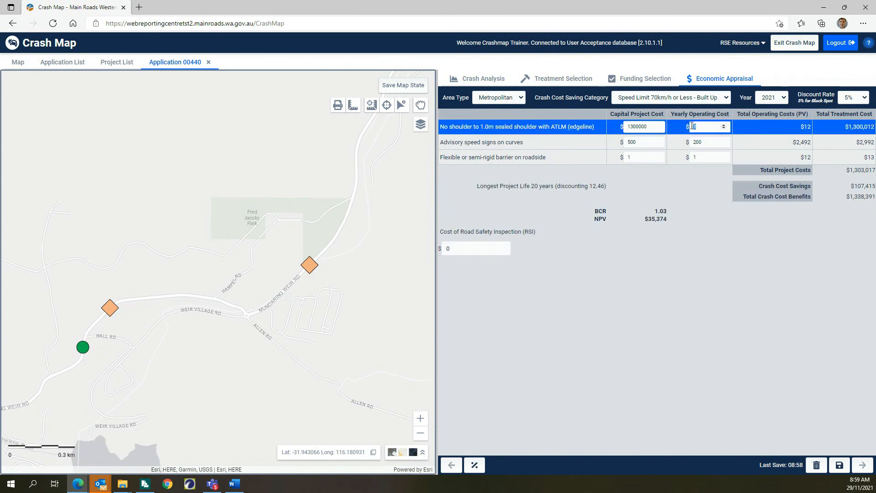
pyautogui.write('10000')
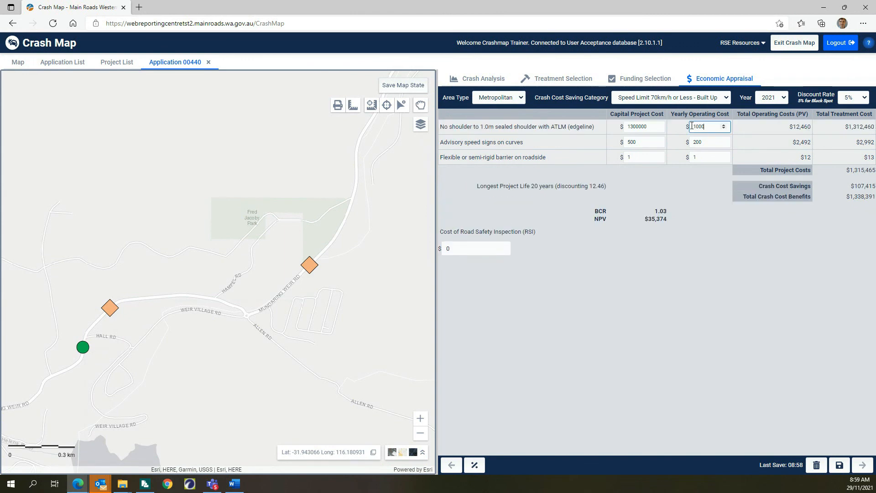
# Set the advisory speed signs on curves treatment's capital project cost to $5000 and its yearly operating cost to $500
pyautogui.click(627, 141)
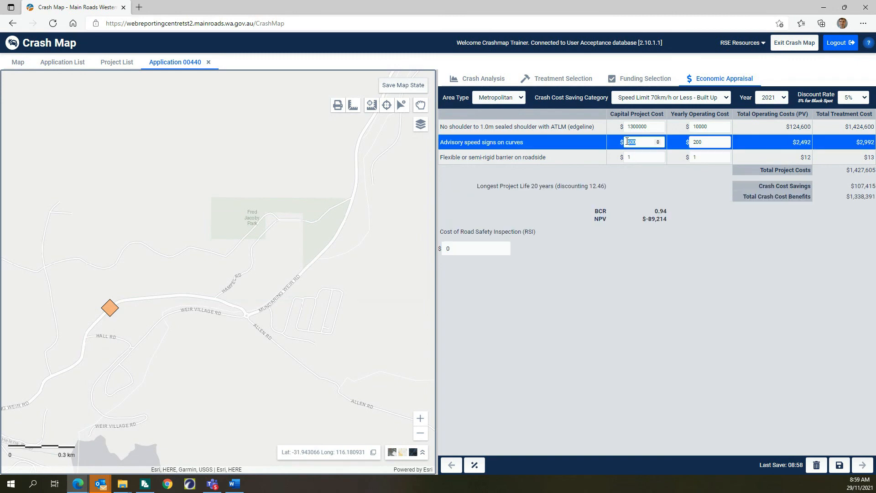
pyautogui.write('5000')
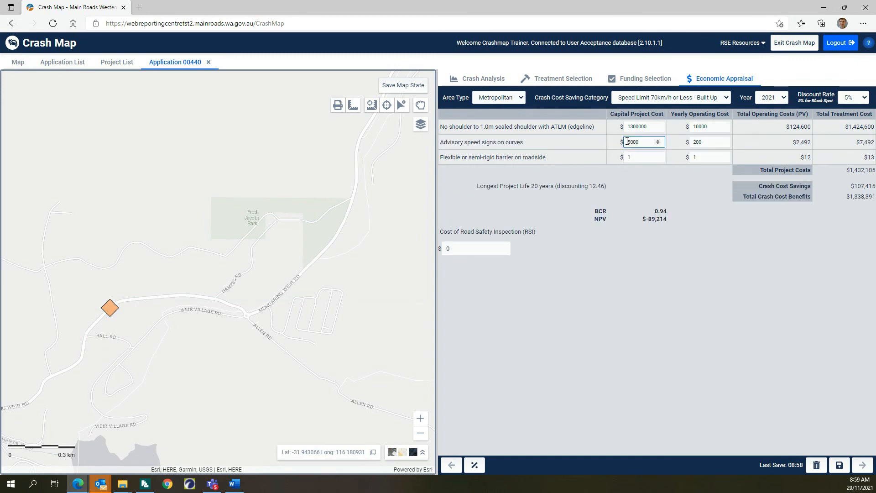
pyautogui.click(695, 142)
pyautogui.write('500')
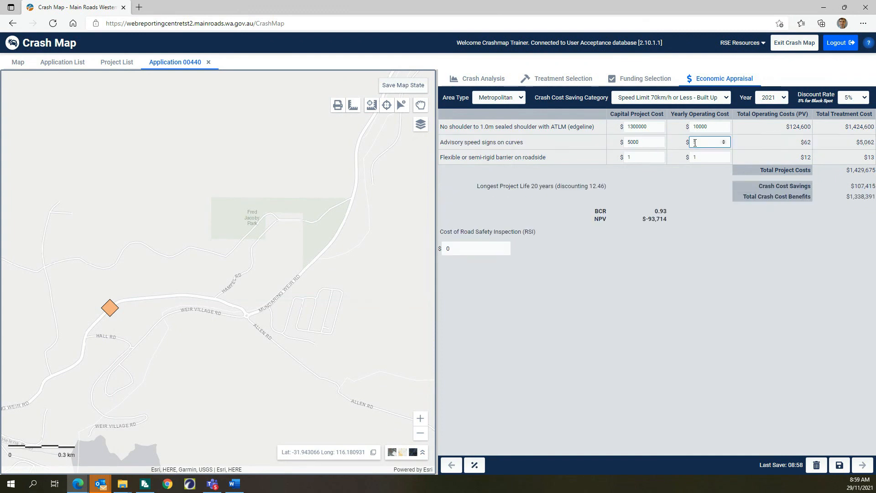
# Set the flexible or semi-rigid roadside barrier's capital project cost to $100000 and its yearly operating cost to $10000
pyautogui.click(625, 158)
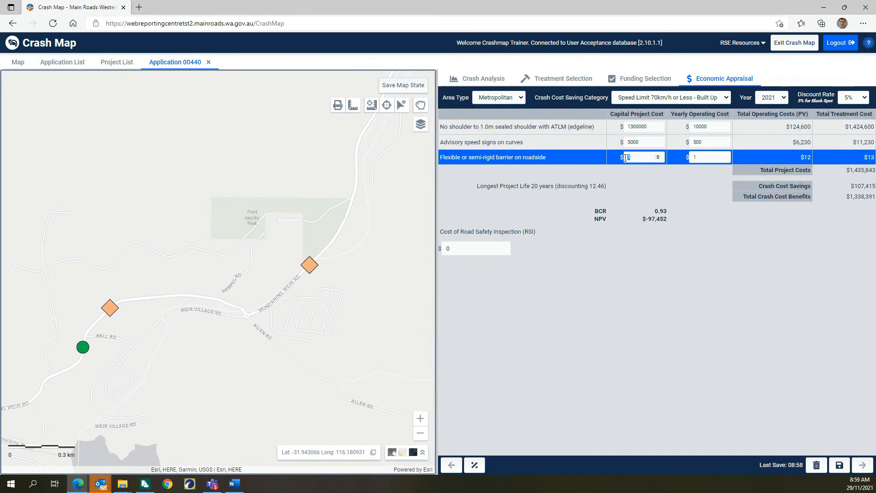
pyautogui.write('00000')
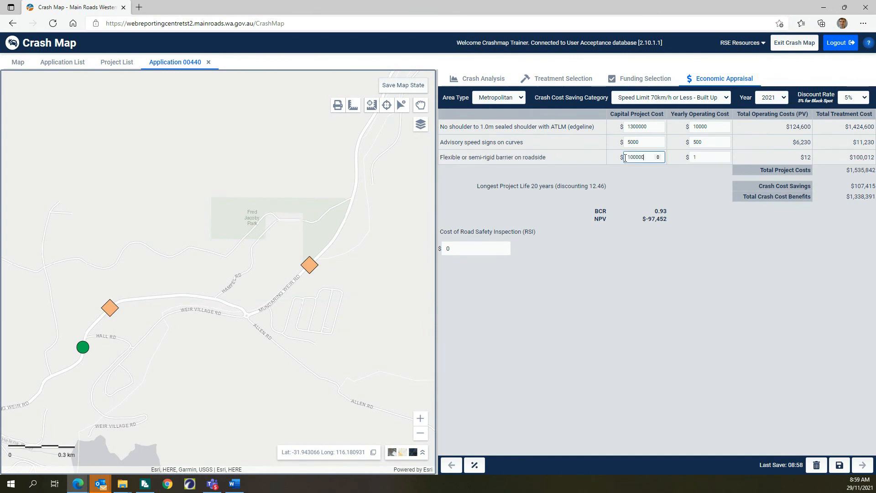
pyautogui.click(694, 157)
pyautogui.write('10000')
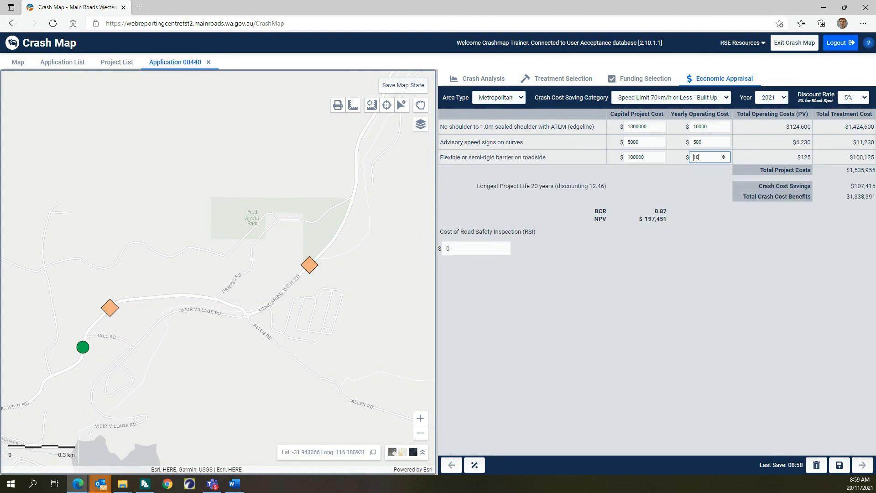
pyautogui.click(655, 192)
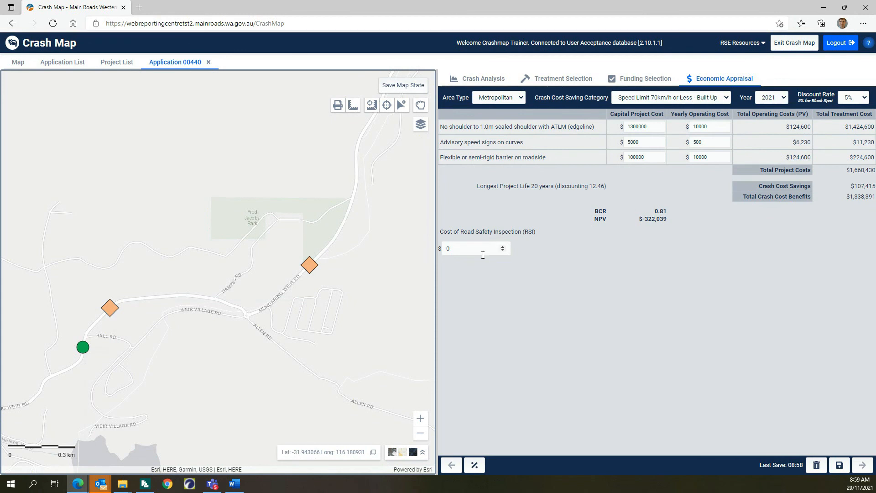
# Set the Cost of Road Safety Inspection (RSI) to $2000 and continue to the crash reports
pyautogui.click(456, 247)
pyautogui.write('2000')
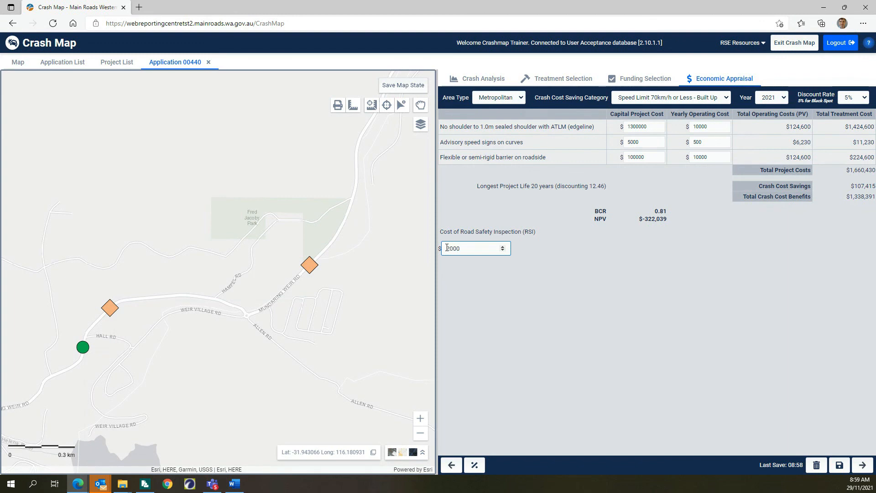
pyautogui.click(645, 260)
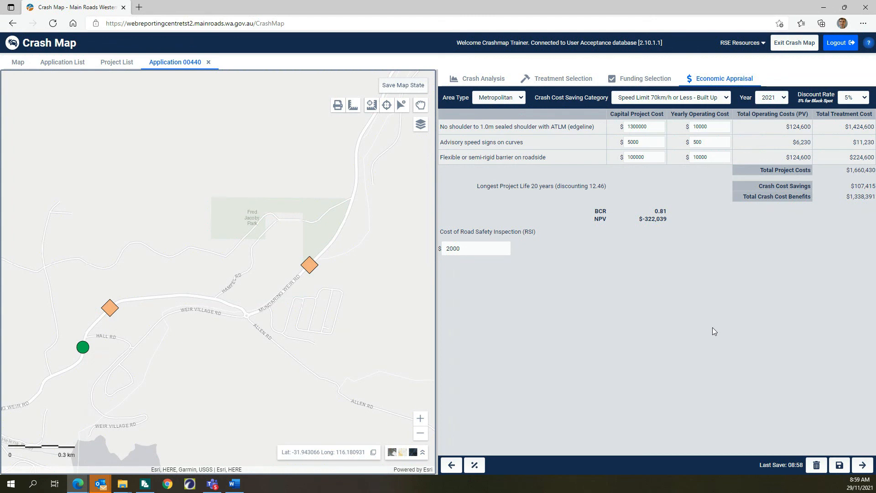
pyautogui.click(864, 465)
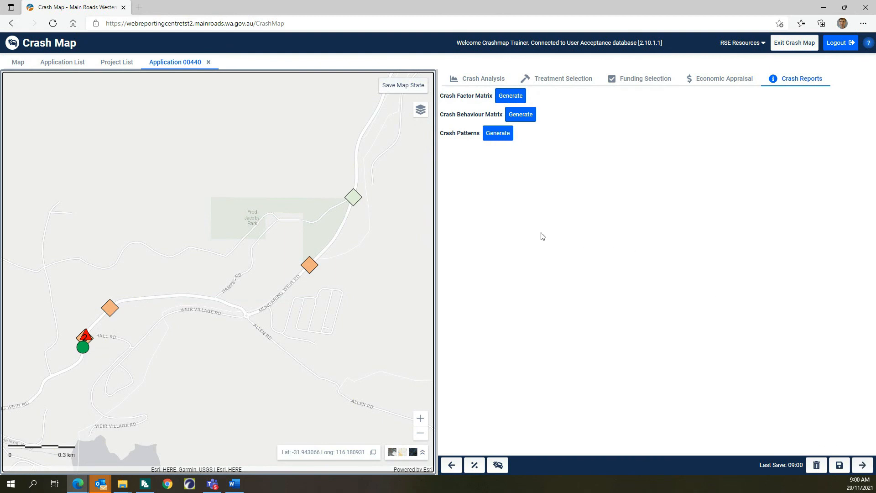
# Generate the Crash Factor Matrix and Crash Behaviour Matrix reports, and dismiss the road description selection
pyautogui.click(511, 96)
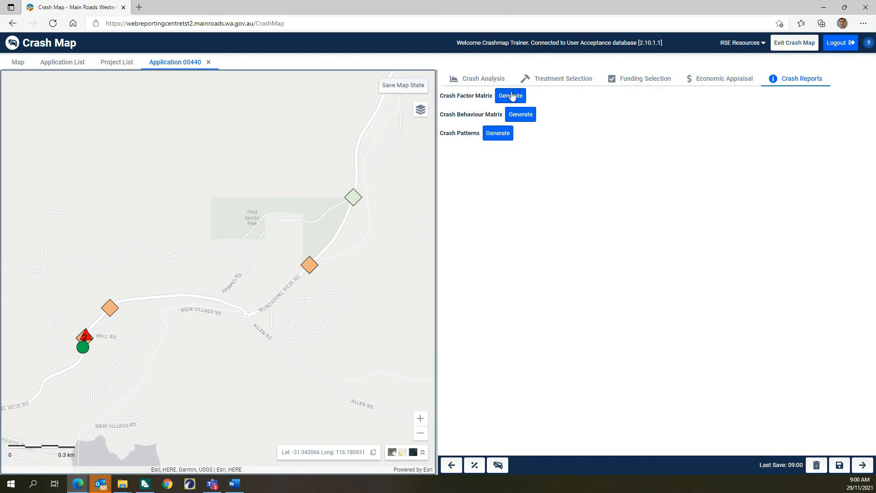
pyautogui.click(523, 111)
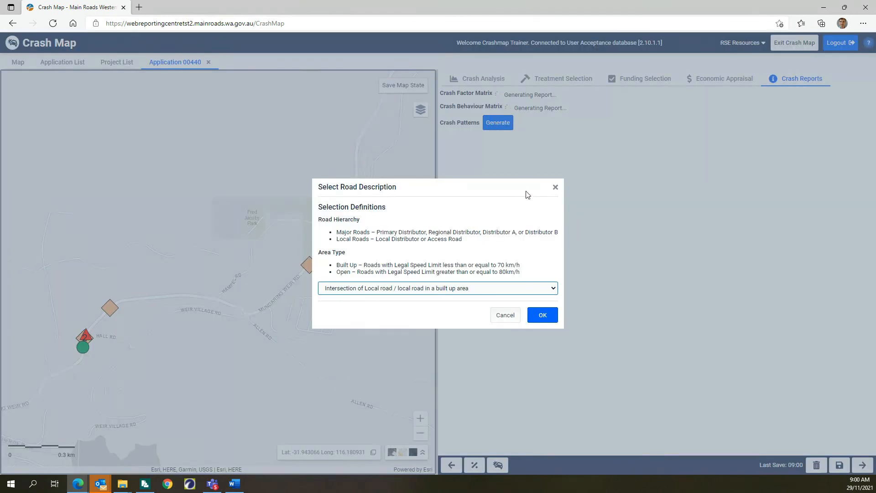
pyautogui.click(555, 187)
# Show the Legal Speed Limit and Road Hierarchy layers to check the speed limit and classification of Mundaring Weir Rd
pyautogui.click(421, 113)
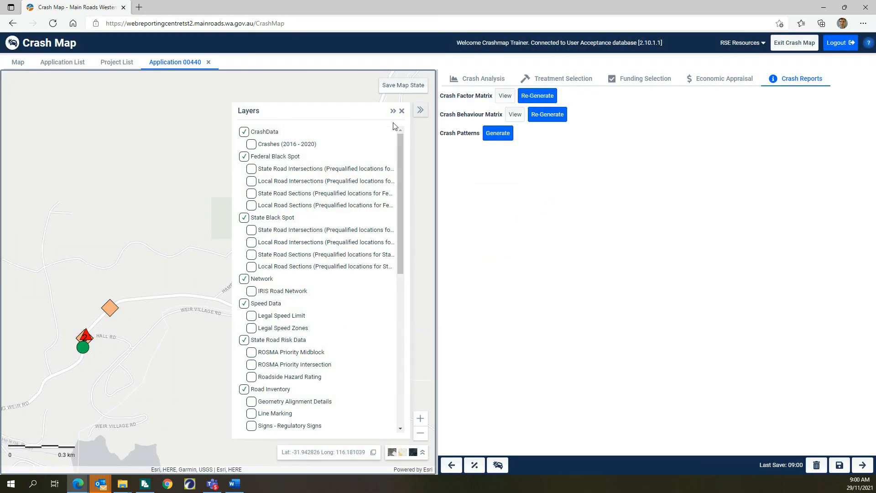
pyautogui.scroll(-2, 310, 256)
pyautogui.click(247, 227)
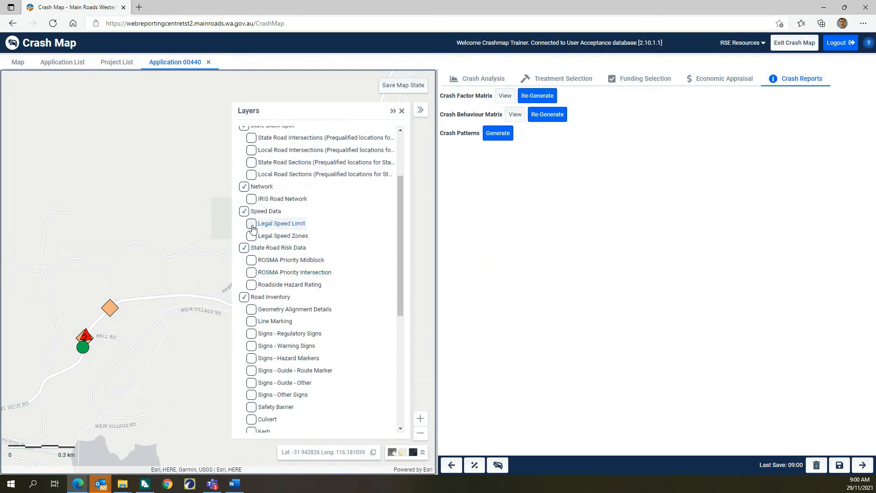
pyautogui.scroll(-7, 330, 285)
pyautogui.scroll(-1, 337, 293)
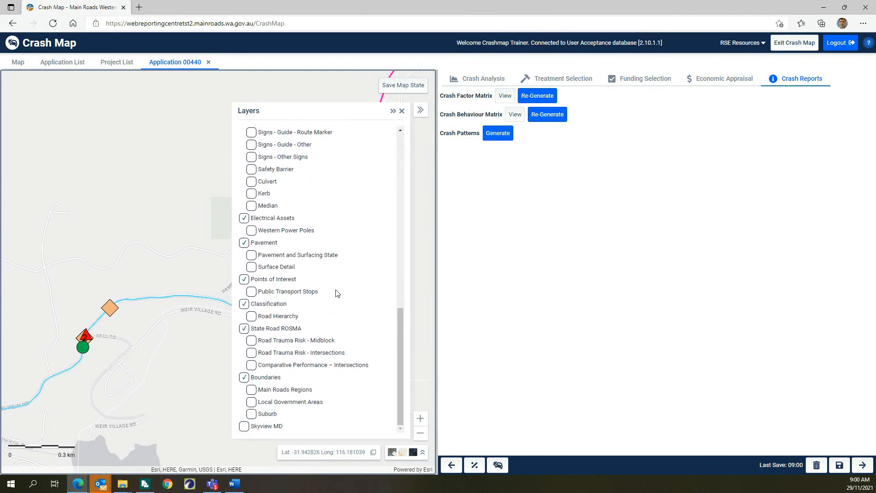
pyautogui.click(251, 316)
pyautogui.click(401, 112)
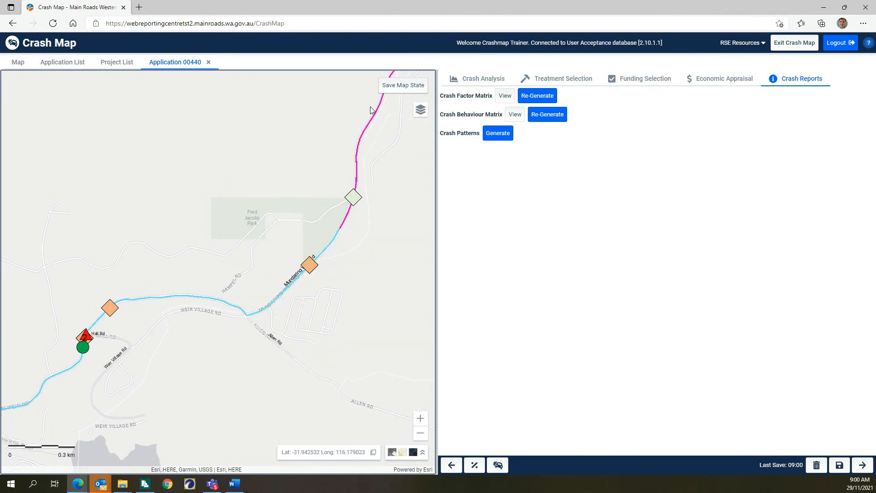
# Hide the Legal Speed Limit and Road Hierarchy layers again and close the layers list
pyautogui.click(420, 110)
pyautogui.click(251, 316)
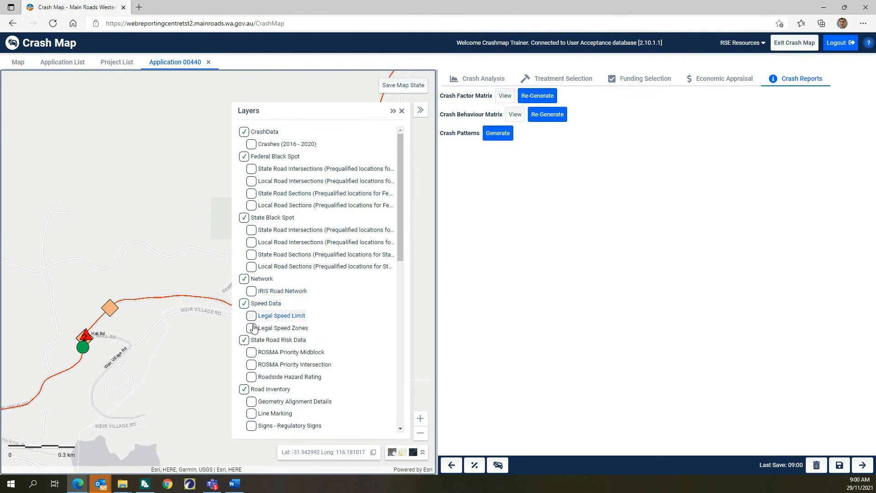
pyautogui.scroll(-6, 282, 343)
pyautogui.scroll(-1, 282, 342)
pyautogui.click(251, 281)
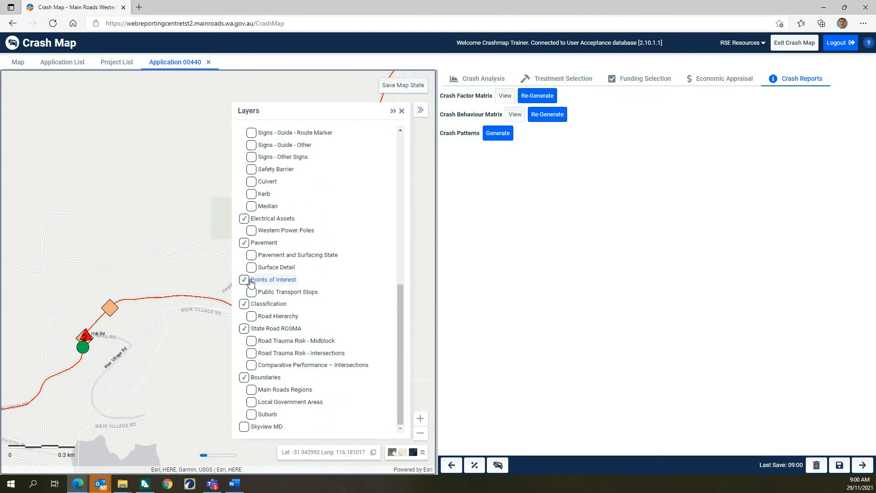
pyautogui.click(402, 111)
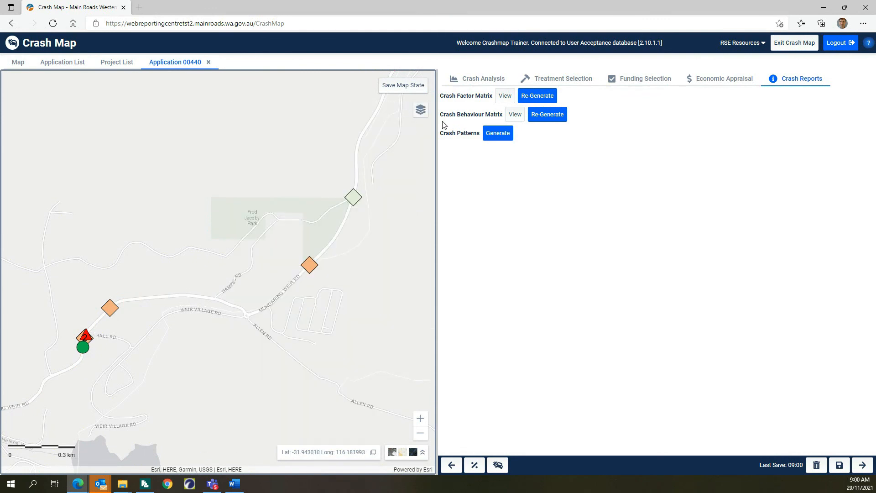
# Generate the Crash Patterns report using the road description "Road section on local road in a built up area"
pyautogui.click(496, 133)
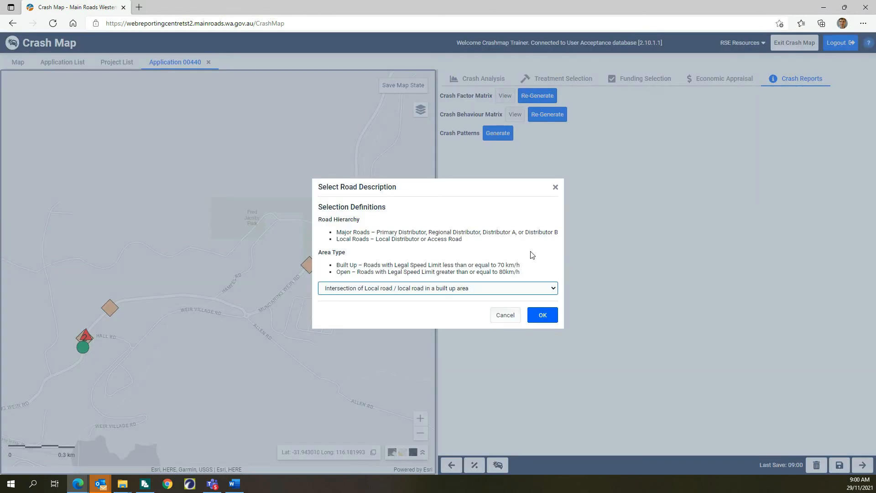
pyautogui.click(549, 288)
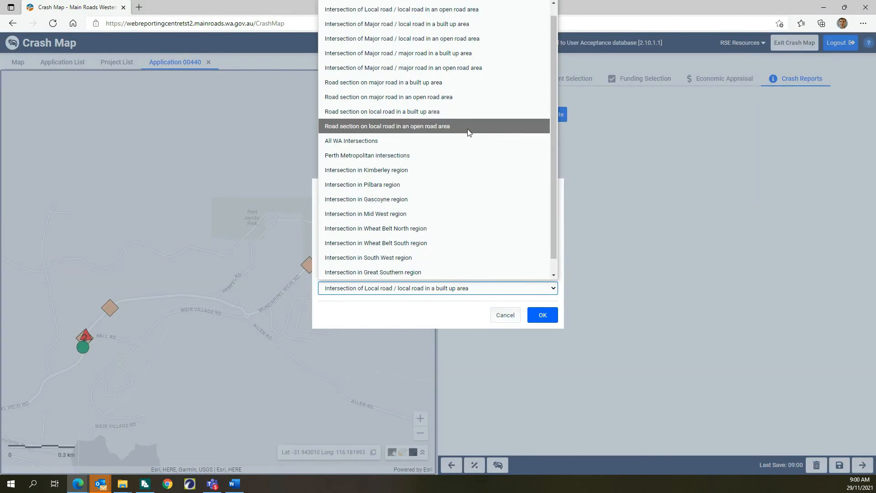
pyautogui.click(419, 111)
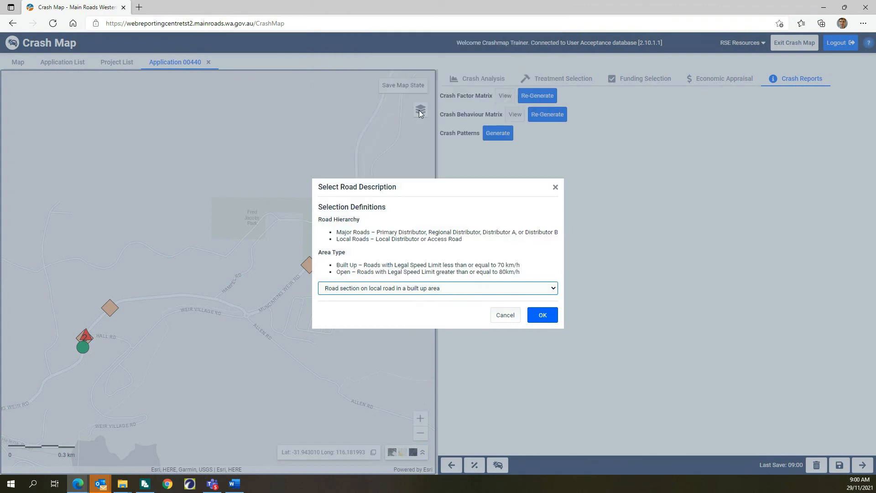
pyautogui.click(543, 316)
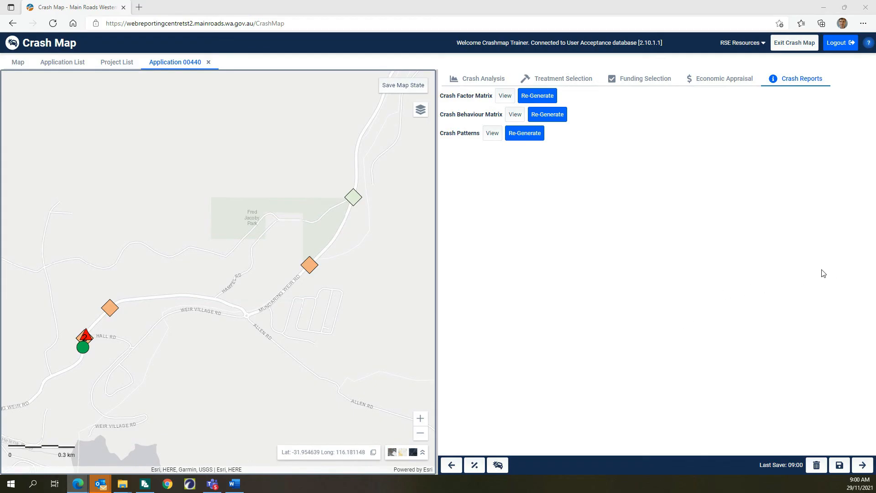
# Continue to the crash risk section and set the Traffic Volume (AADT) to 3741
pyautogui.click(863, 465)
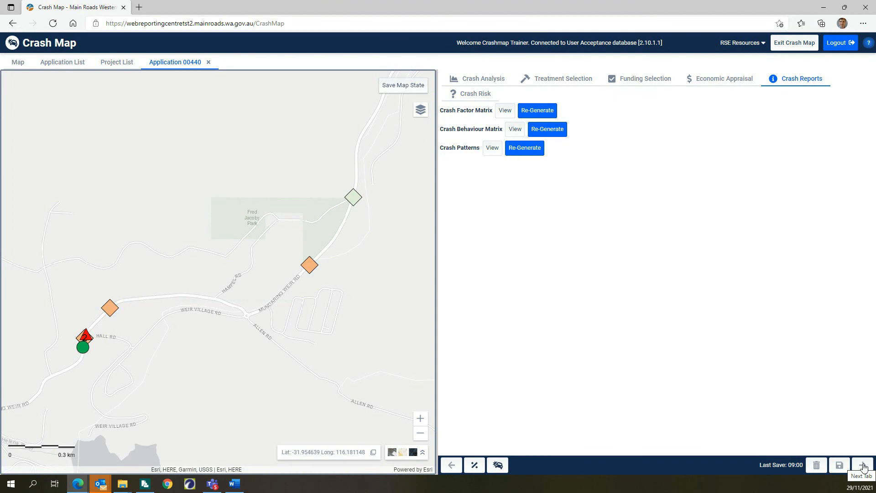
pyautogui.click(862, 465)
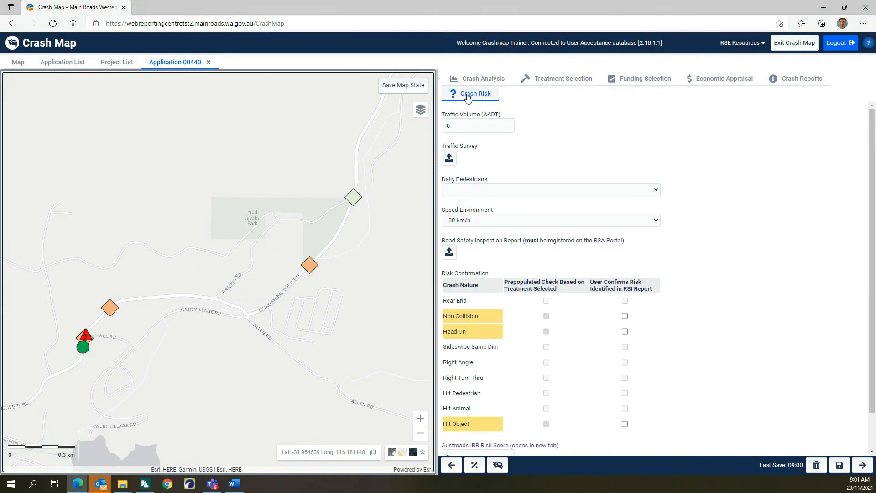
pyautogui.click(462, 128)
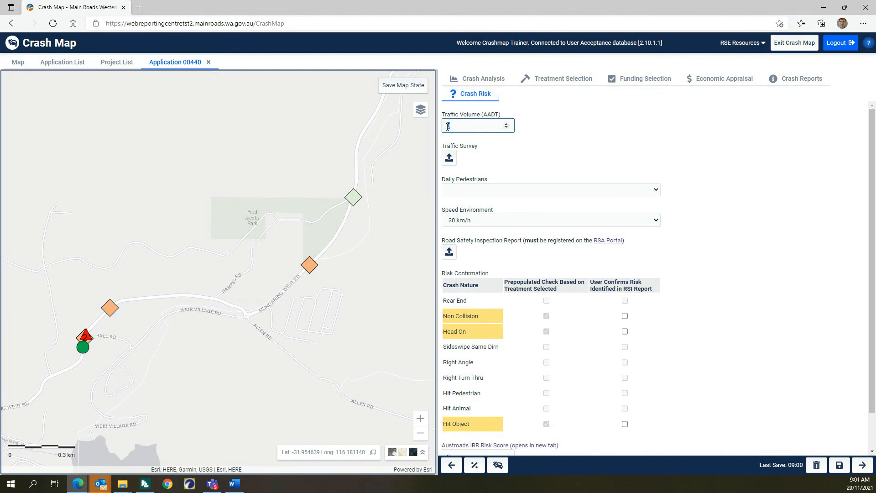
pyautogui.write('3741')
# Upload "Traffic Volume - Mundaring Weir Road.pdf" from the Traffic Volume folder as the traffic survey and set Daily Pedestrians to Not applicable
pyautogui.click(450, 158)
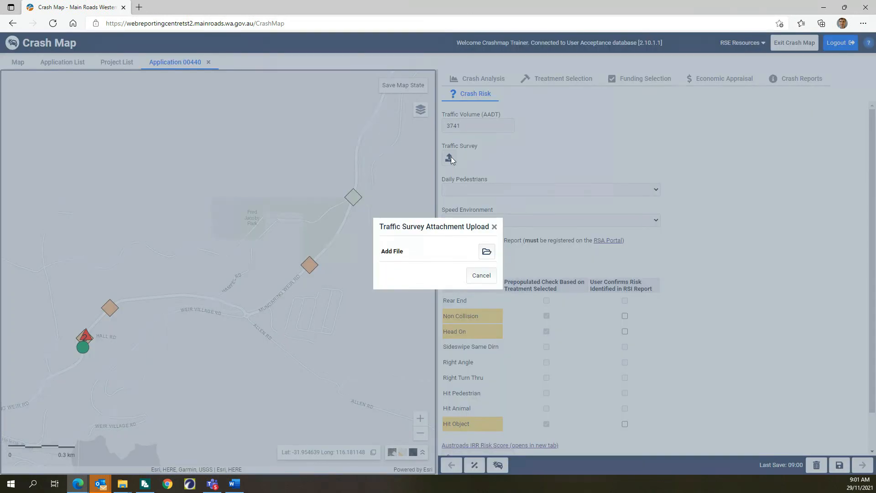
pyautogui.click(487, 252)
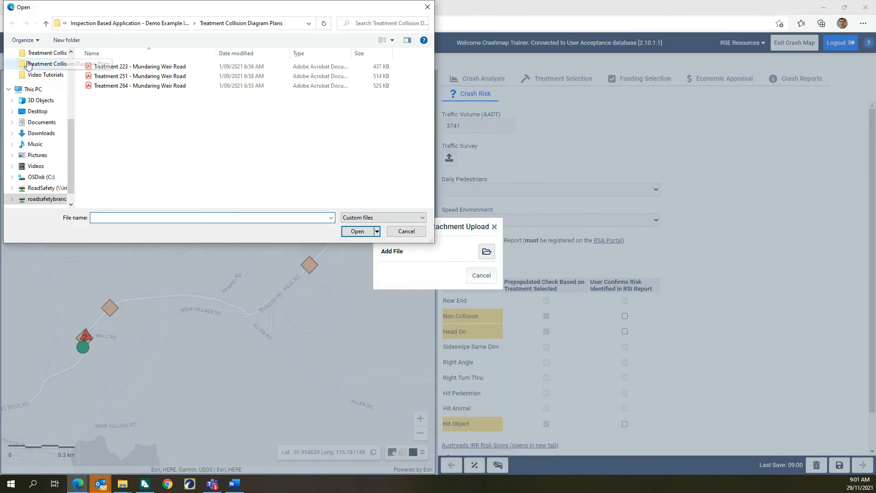
pyautogui.click(46, 24)
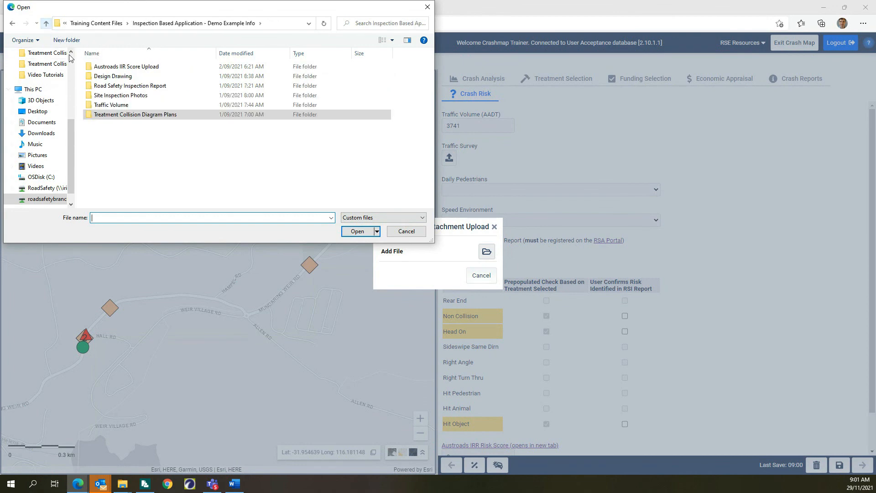
pyautogui.doubleClick(111, 107)
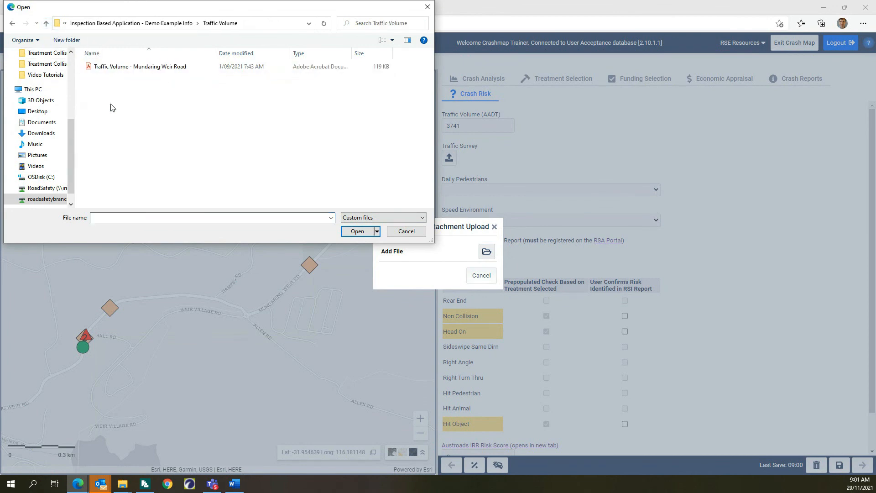
pyautogui.doubleClick(133, 64)
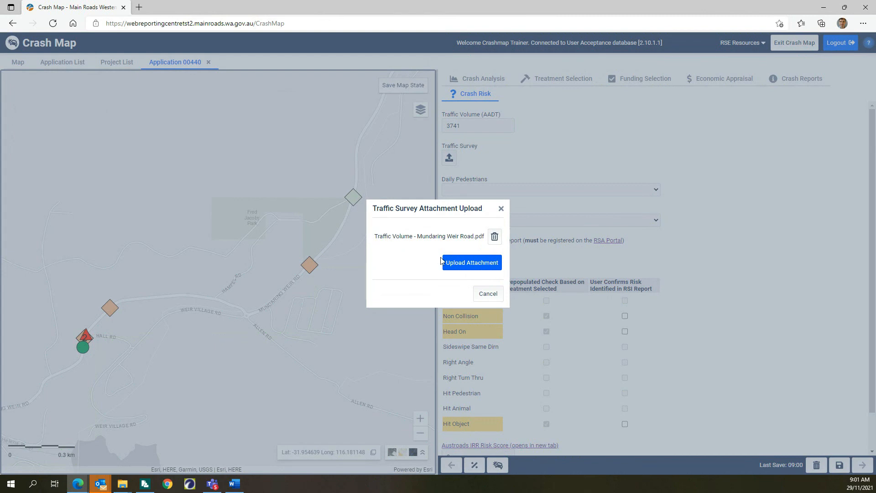
pyautogui.click(464, 262)
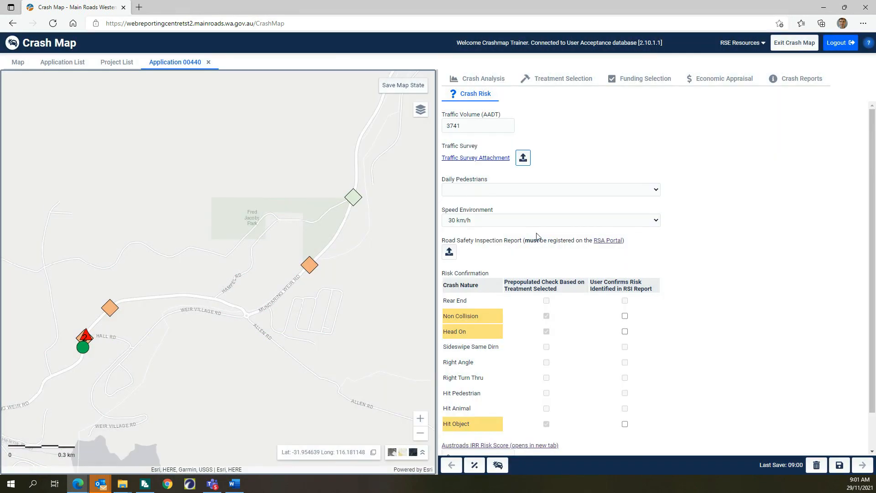
pyautogui.click(627, 190)
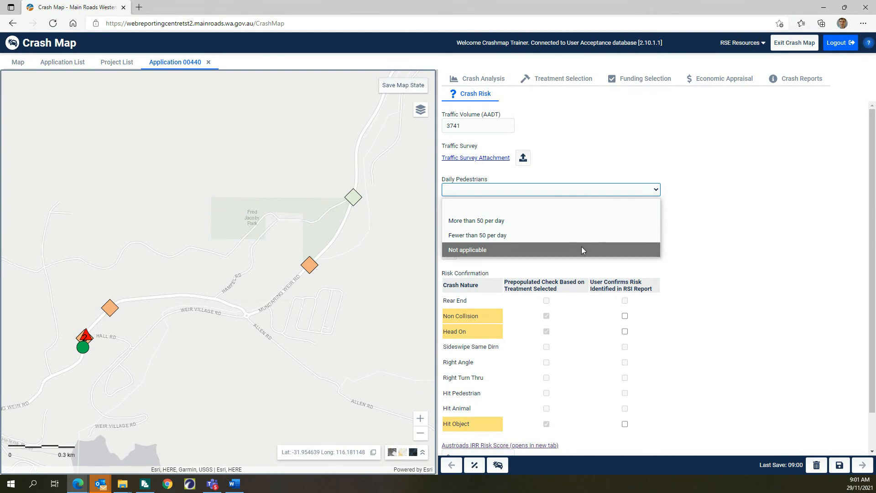
pyautogui.click(581, 250)
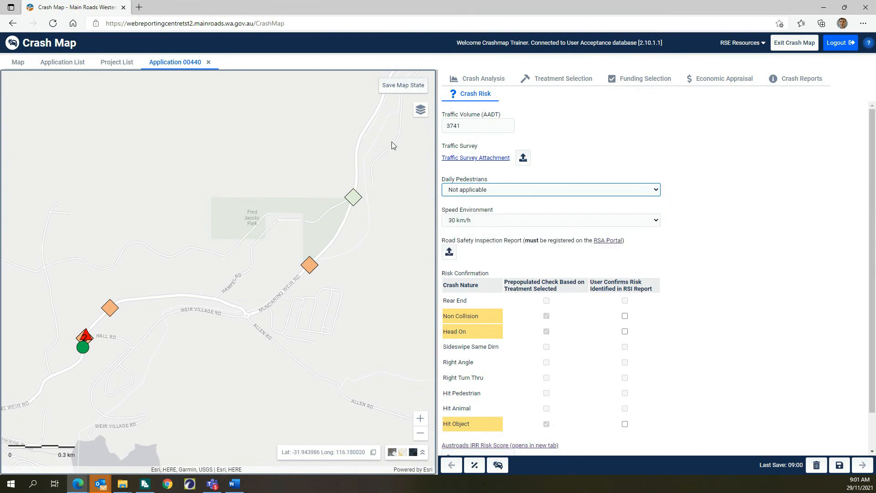
# Check the Legal Speed Limit layer on the map, hide it again, and set the Speed Environment to 60 km/h
pyautogui.click(420, 110)
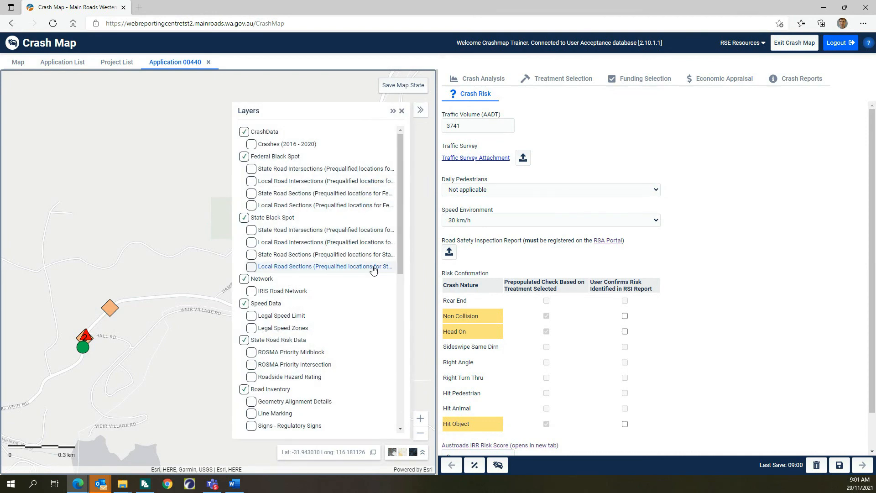
pyautogui.scroll(-7, 371, 265)
pyautogui.scroll(6, 372, 269)
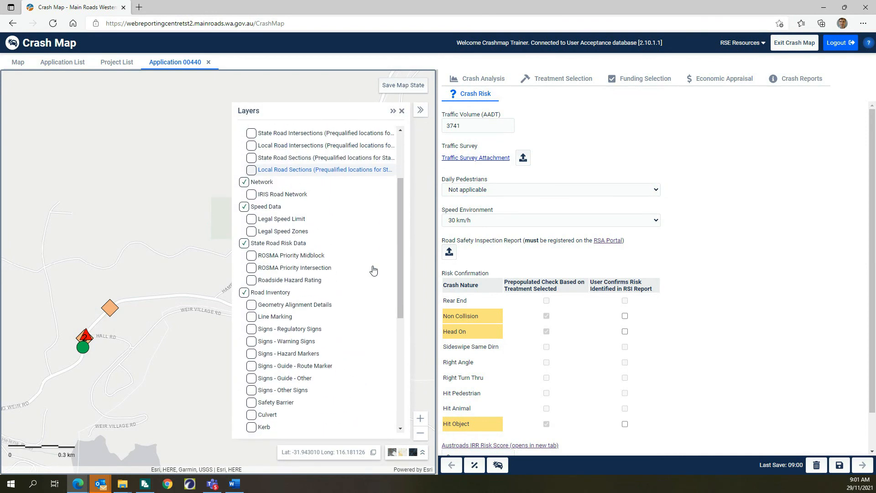
pyautogui.click(250, 270)
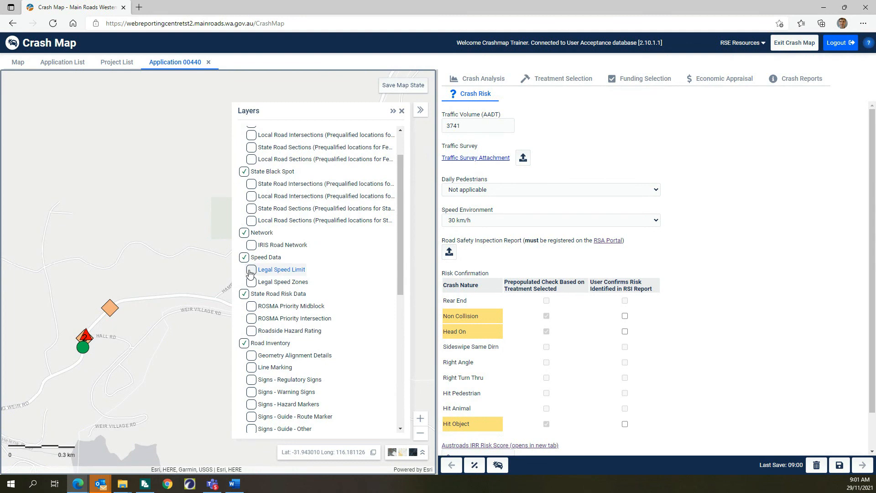
pyautogui.click(251, 270)
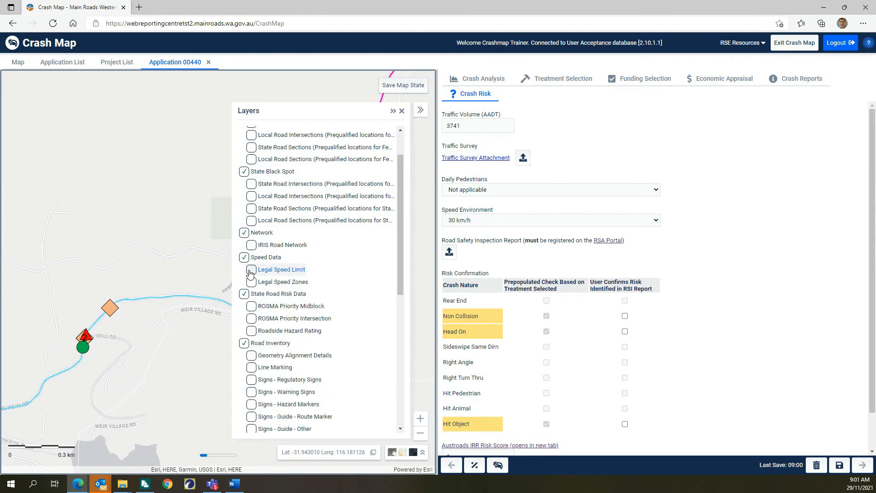
pyautogui.click(398, 112)
pyautogui.click(586, 223)
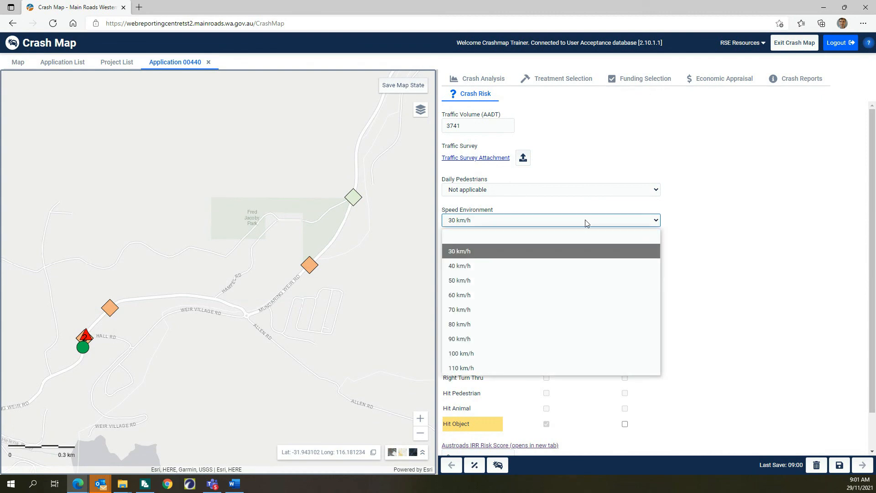
pyautogui.click(532, 296)
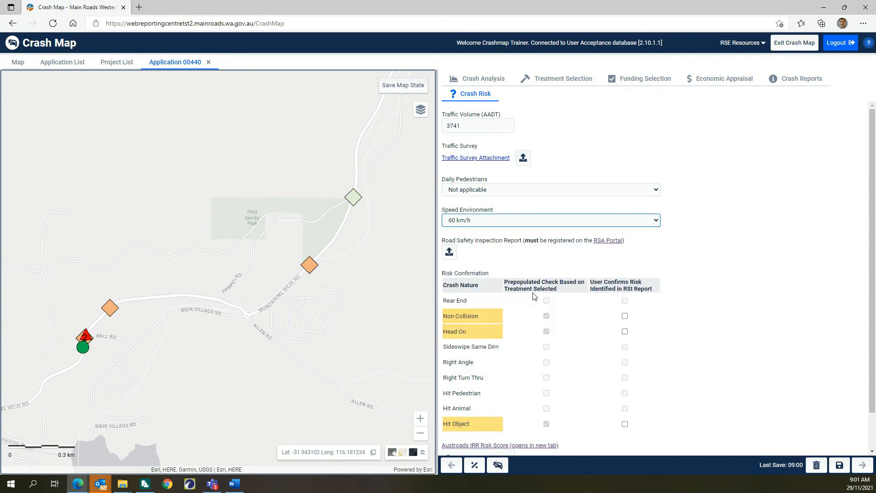
# Upload "Road Safety Inspection - Mundaring Weir Road" from the Road Safety Inspection Report folder as the inspection report attachment
pyautogui.click(449, 254)
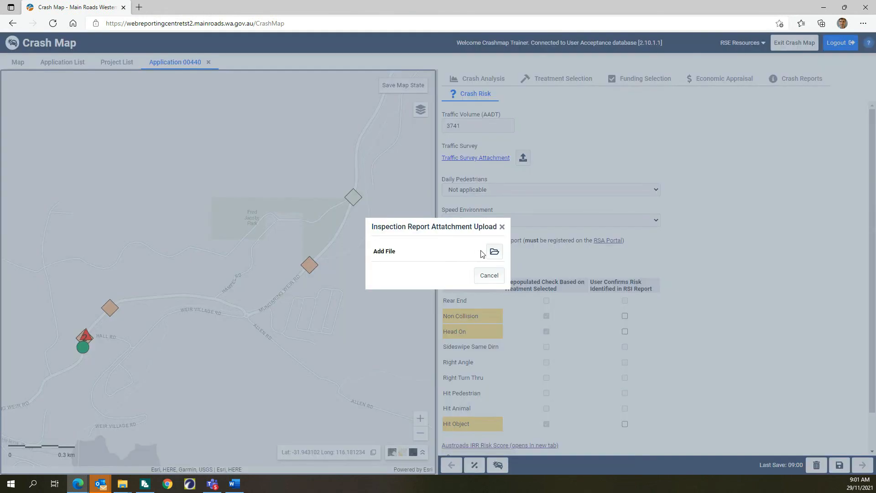
pyautogui.click(498, 254)
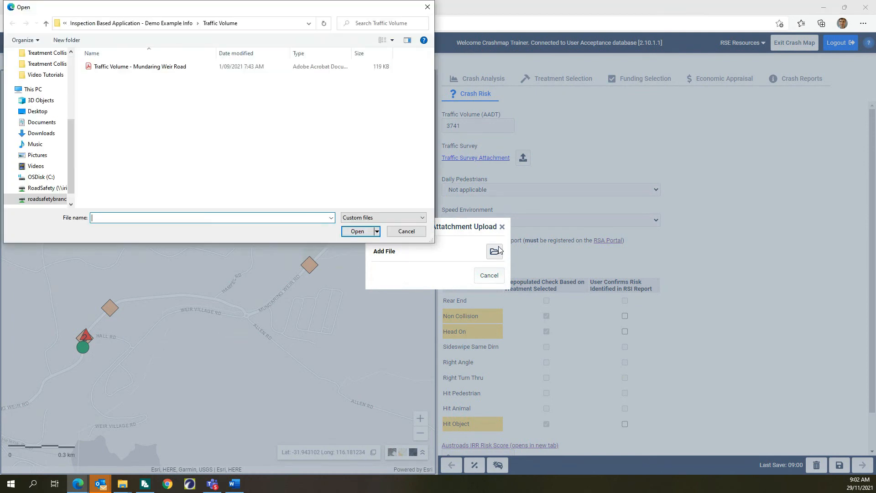
pyautogui.click(47, 25)
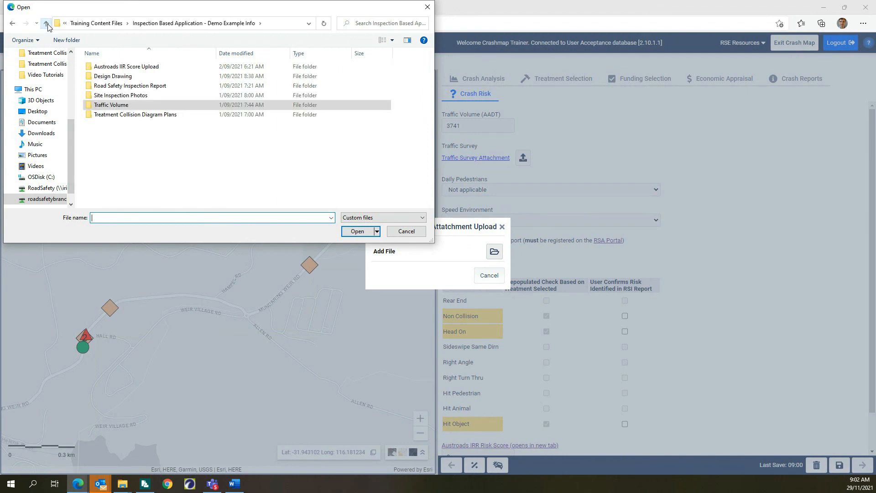
pyautogui.doubleClick(126, 91)
pyautogui.doubleClick(141, 69)
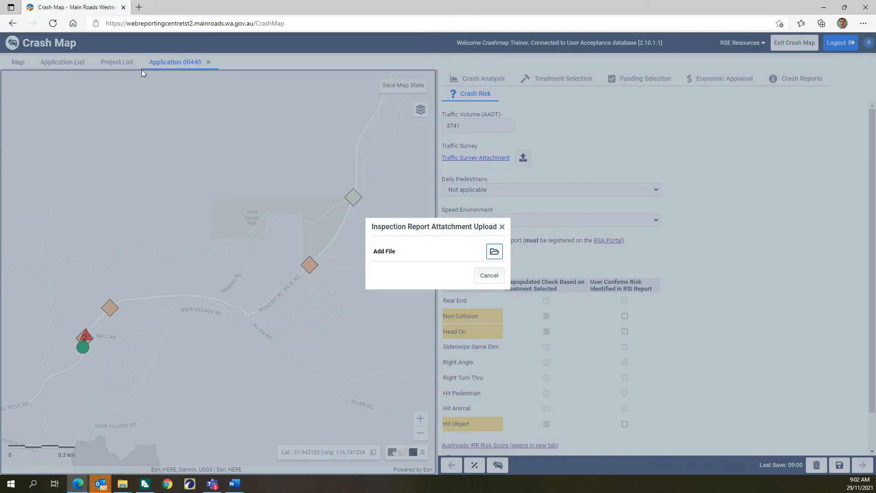
pyautogui.click(484, 264)
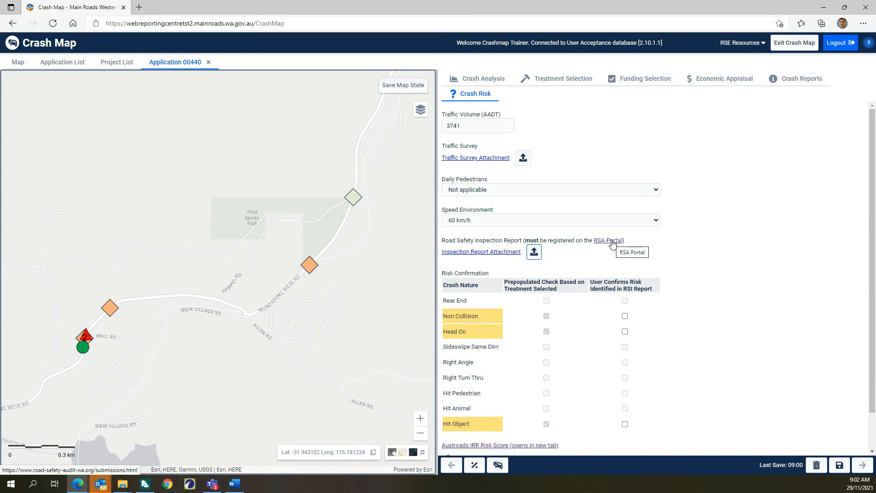
# Look through the RSA Portal's audit report search page and return to the application
pyautogui.click(612, 240)
pyautogui.scroll(-4, 461, 284)
pyautogui.scroll(-4, 461, 283)
pyautogui.scroll(9, 460, 284)
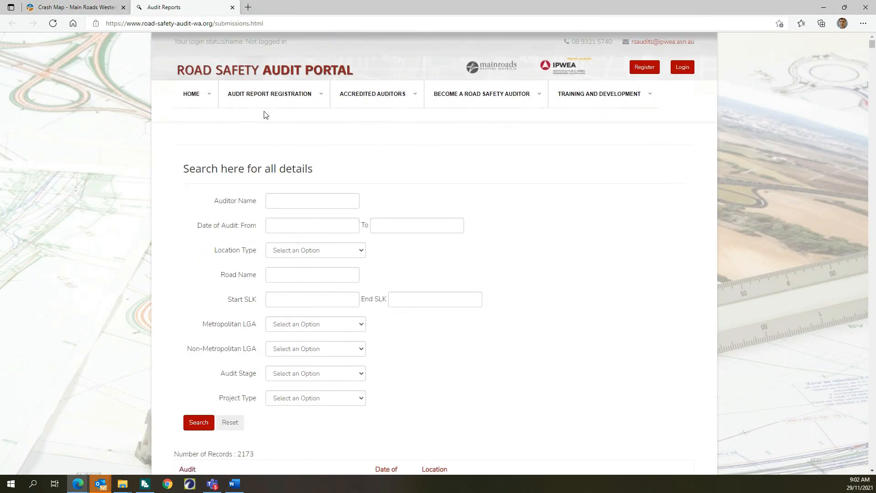
pyautogui.click(232, 8)
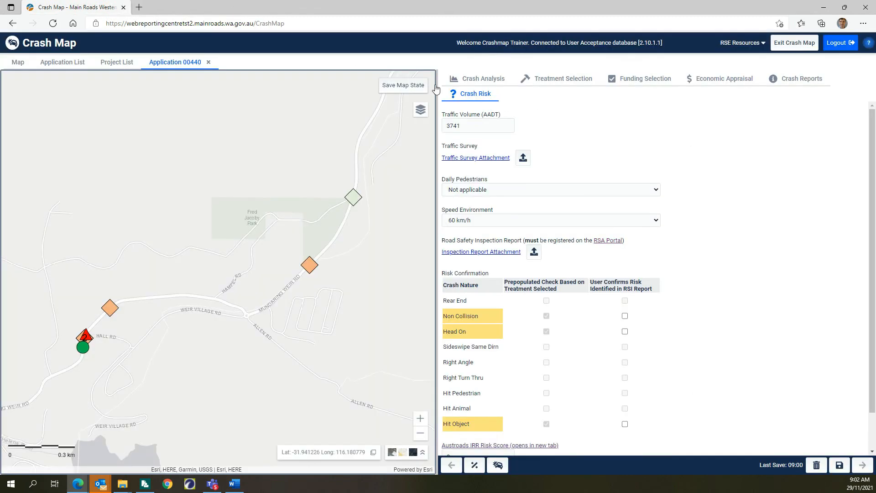
# Confirm the Non Collision and Hit Object risks as identified in the RSI report and set the Austroads IRR Risk Score to 1.99
pyautogui.scroll(-1, 702, 300)
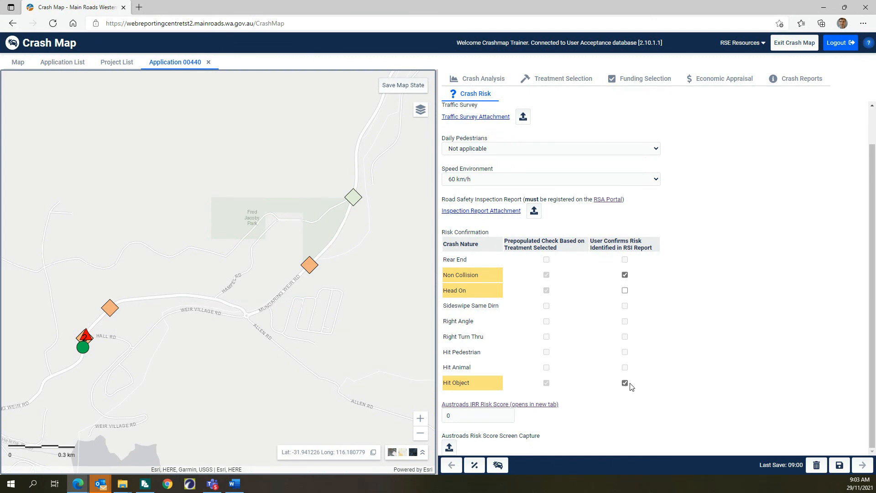
pyautogui.click(457, 415)
pyautogui.click(549, 418)
# View the Austroads Infrastructure Risk Rating tool, accepting its disclaimer, and return to the application
pyautogui.click(539, 404)
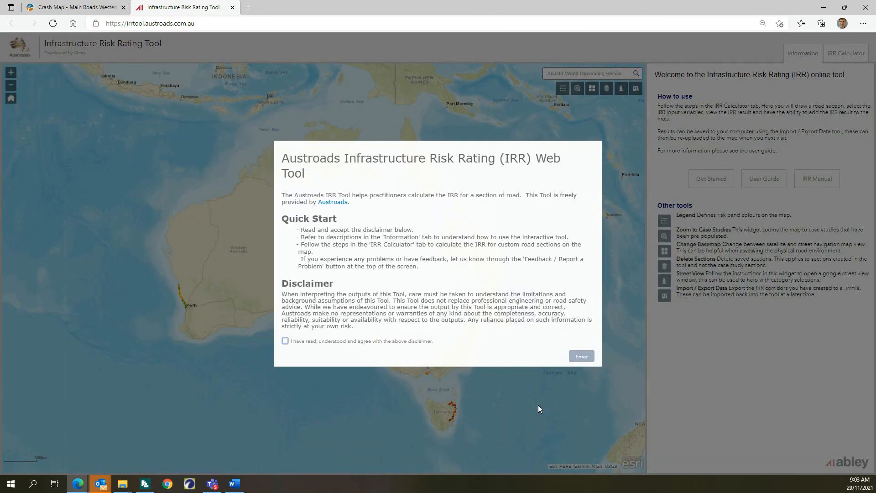
pyautogui.click(285, 341)
pyautogui.click(575, 357)
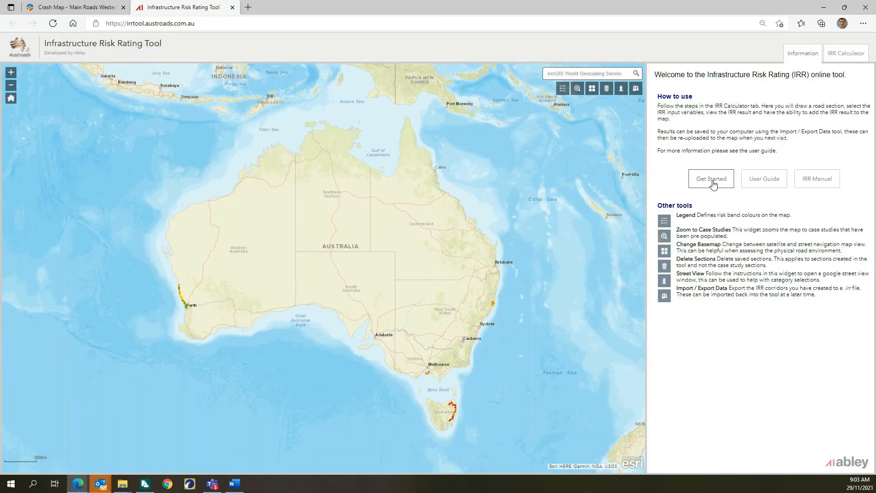
pyautogui.click(233, 8)
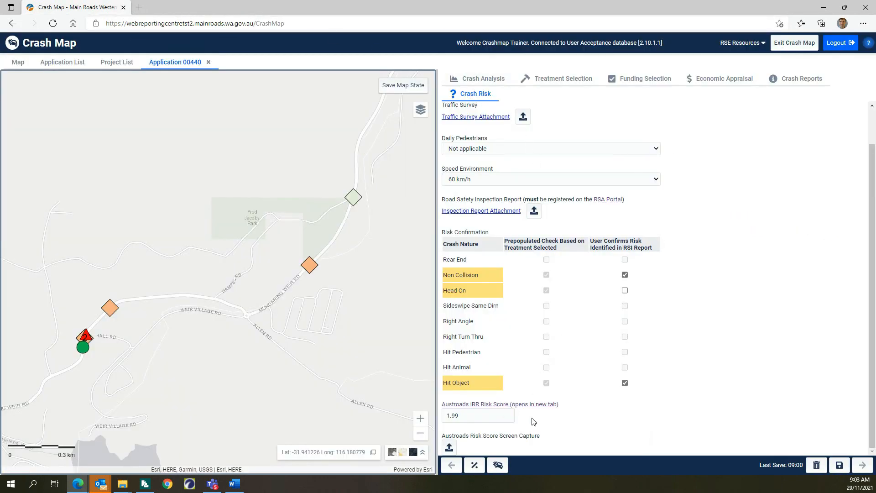
# Upload "Mundaring Weir Road - IRR Score Image" from the Austroads IIR Score Upload folder as the Austroads risk score screen capture
pyautogui.click(449, 447)
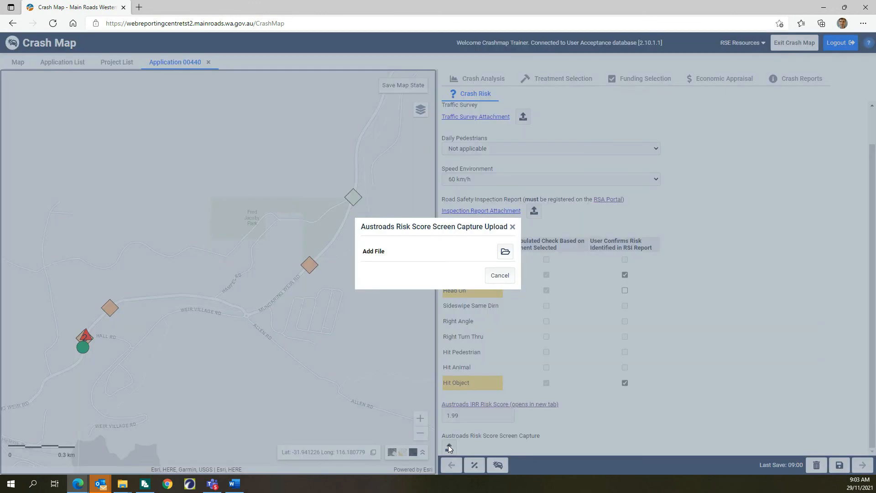
pyautogui.click(508, 253)
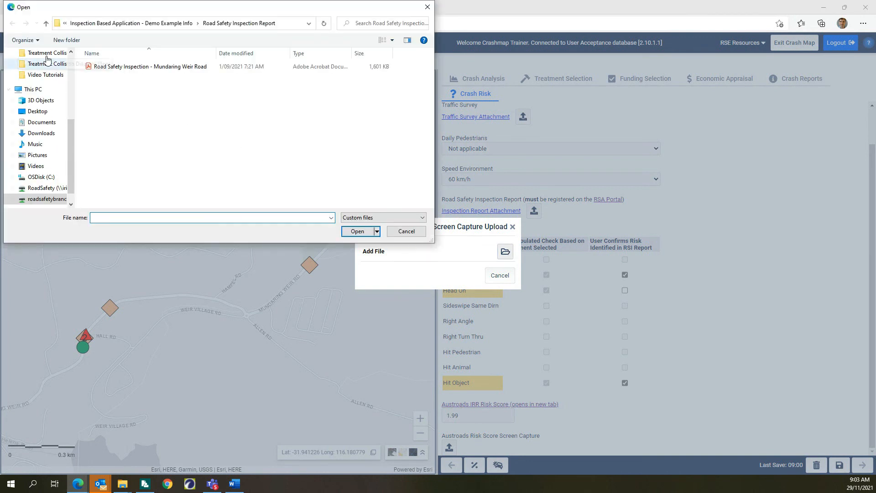
pyautogui.click(46, 23)
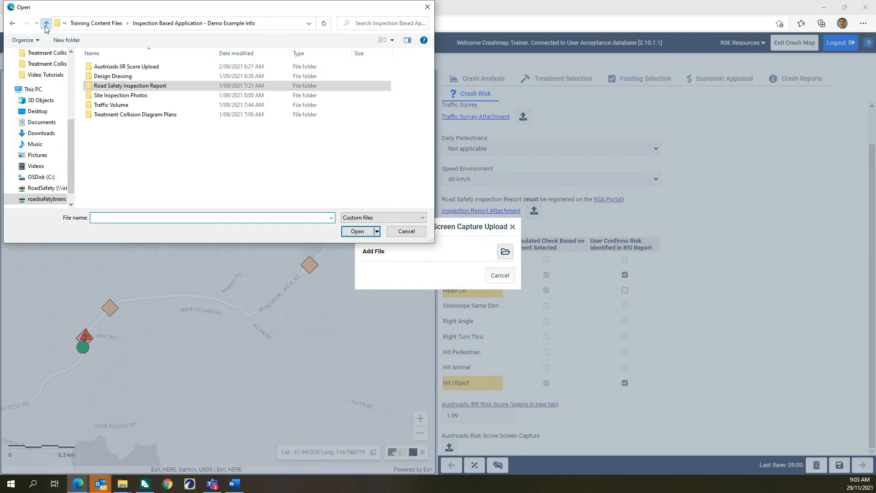
pyautogui.doubleClick(124, 66)
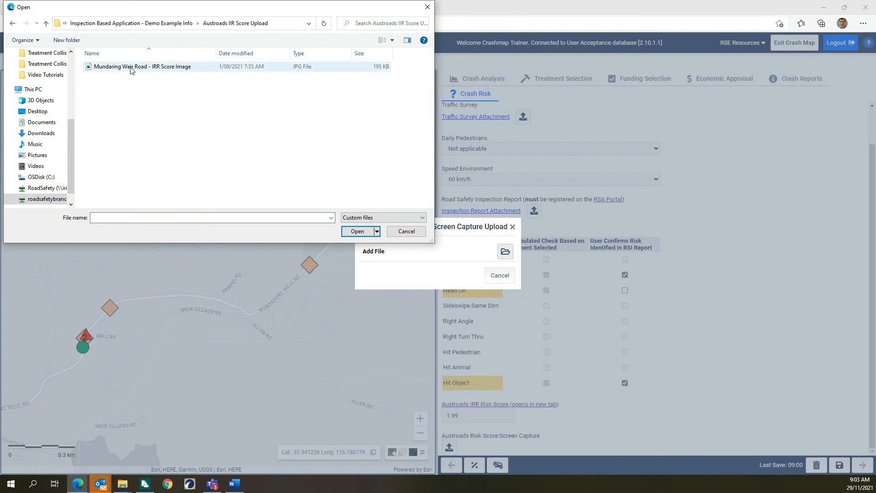
pyautogui.doubleClick(130, 67)
pyautogui.click(474, 260)
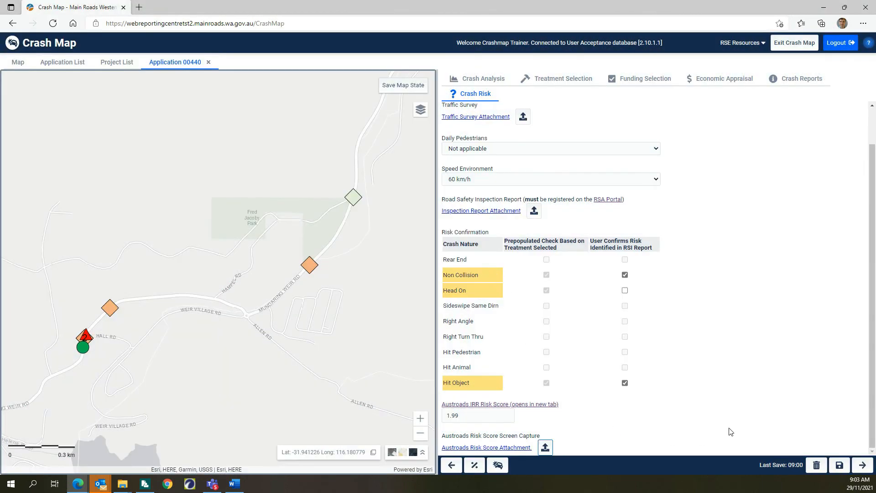
# Continue to the funding confirmation section and review the BCR, risk and total scores for the Black Spot programs
pyautogui.click(864, 465)
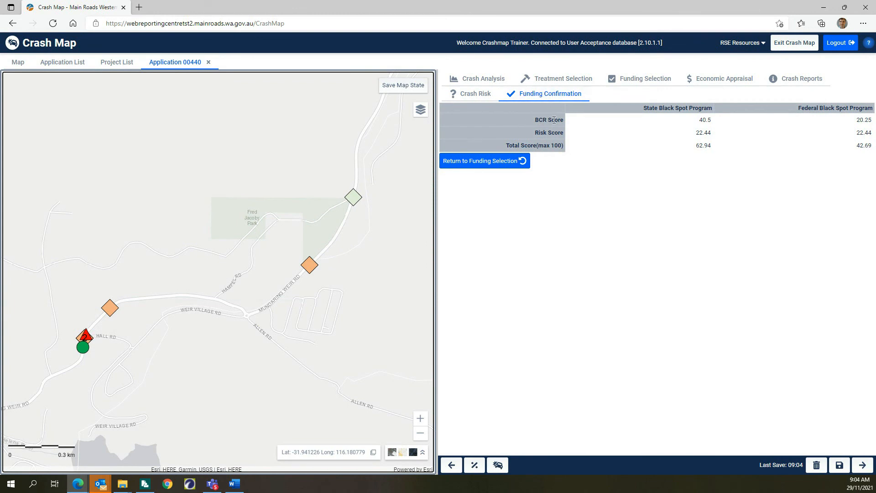
pyautogui.moveTo(702, 126); pyautogui.dragTo(709, 162)
pyautogui.click(777, 154)
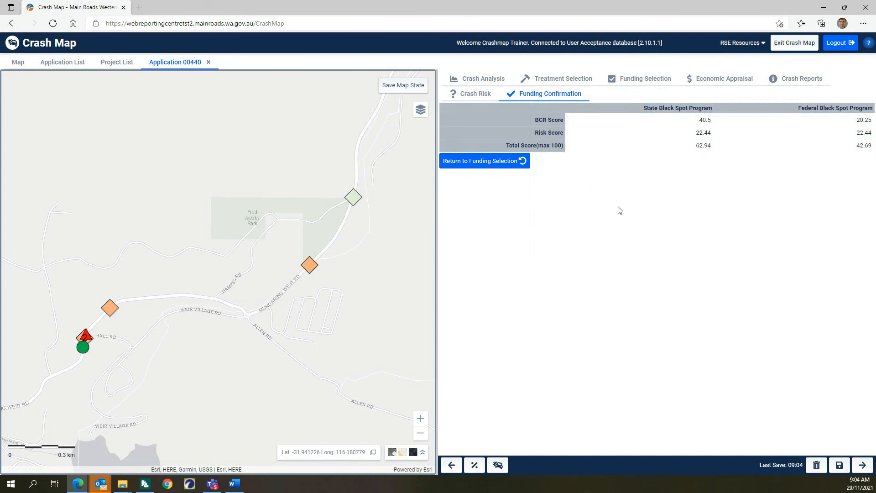
# Continue to the site inspection section and set the inspection date to 09/11/2021 at 10:05 AM
pyautogui.click(863, 466)
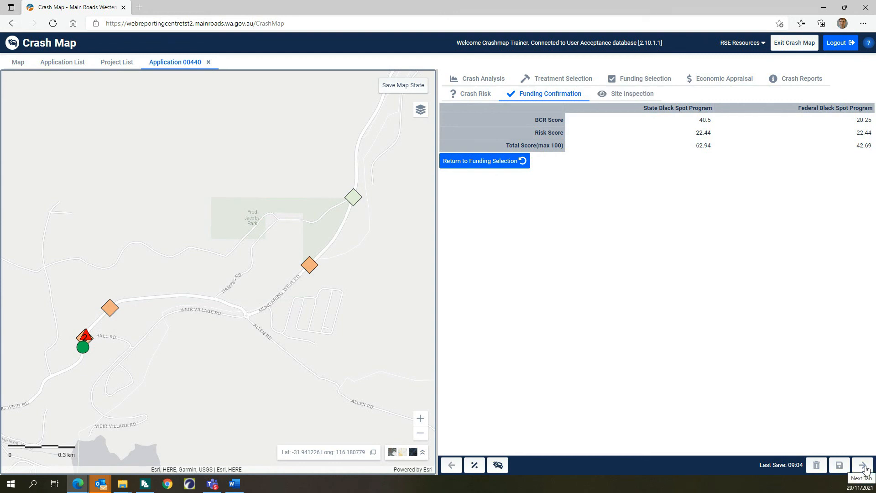
pyautogui.click(863, 465)
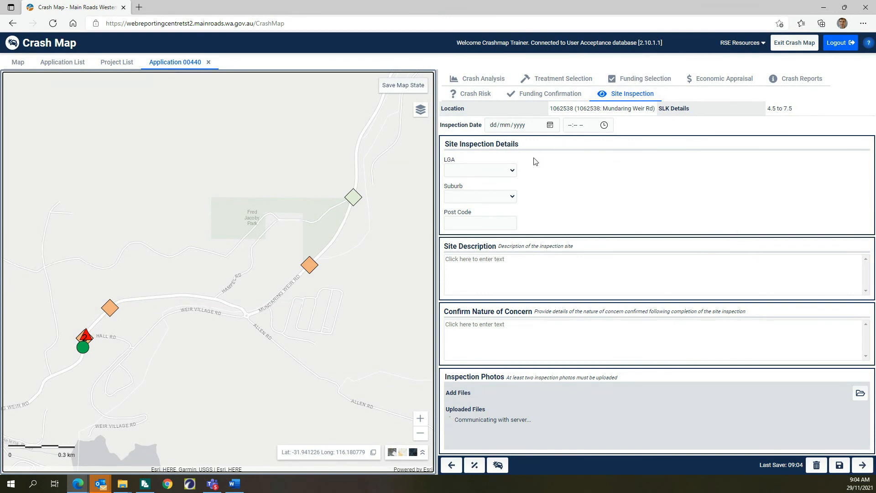
pyautogui.click(549, 125)
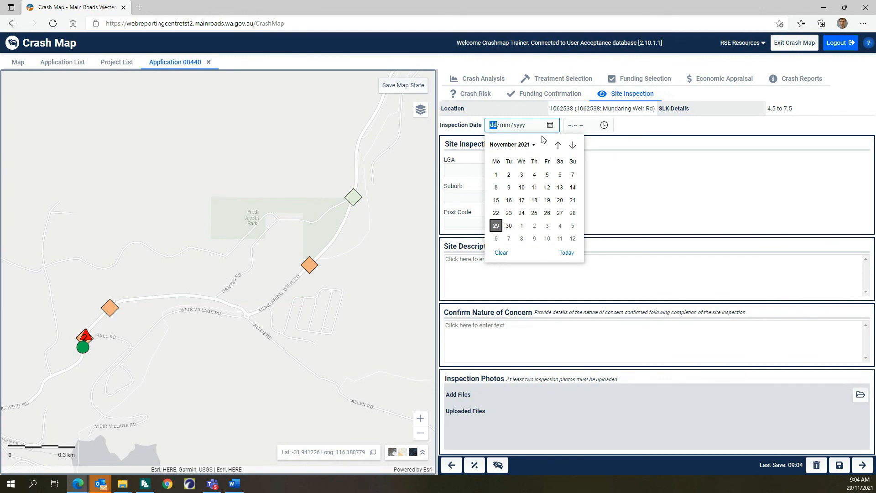
pyautogui.click(509, 187)
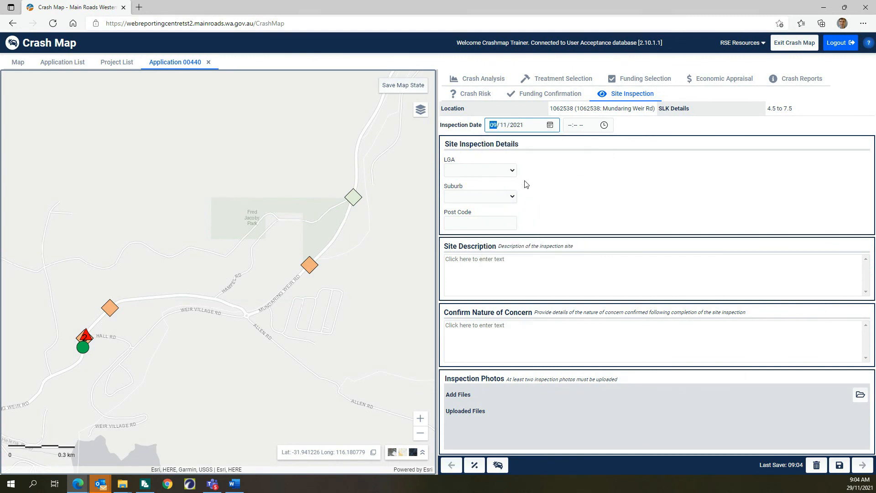
pyautogui.click(604, 125)
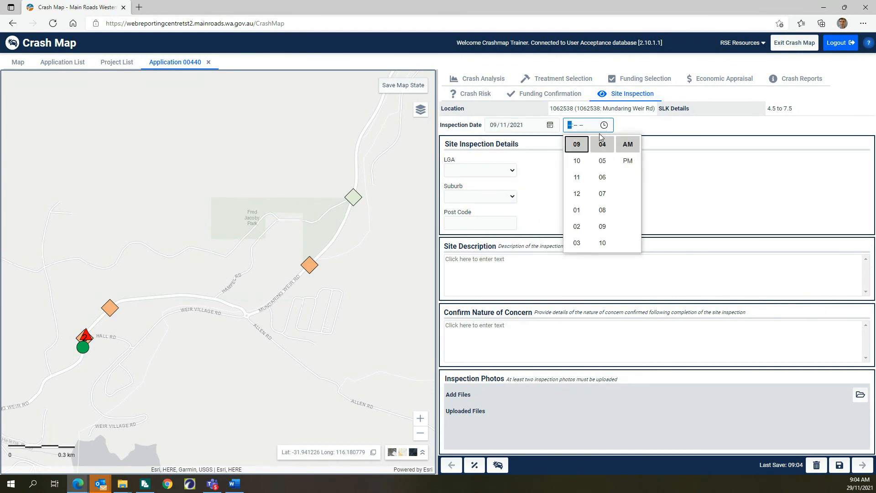
pyautogui.click(577, 160)
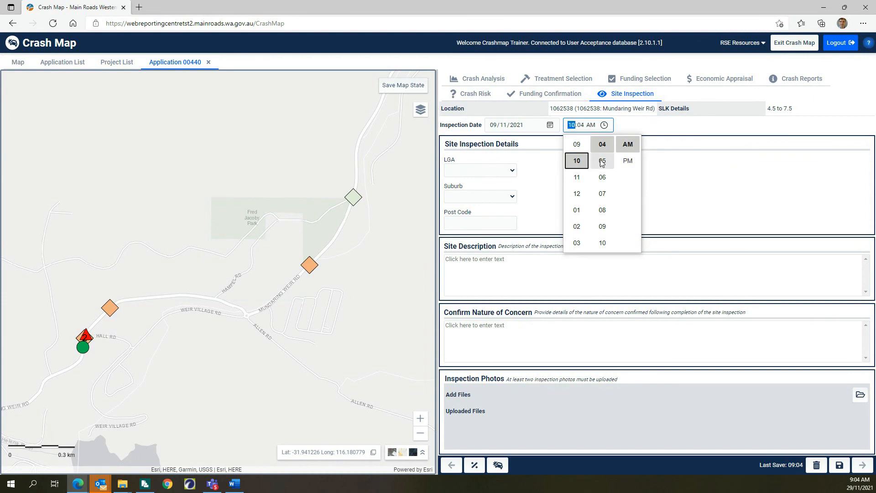
pyautogui.click(602, 161)
pyautogui.click(667, 163)
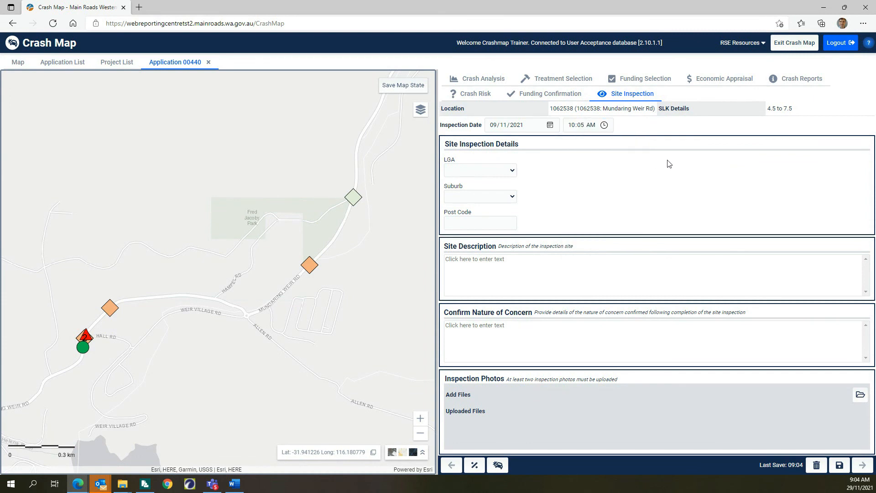
# Set the inspection site's LGA to Armadale (C), the suburb to Armadale and the post code to 6666
pyautogui.click(508, 171)
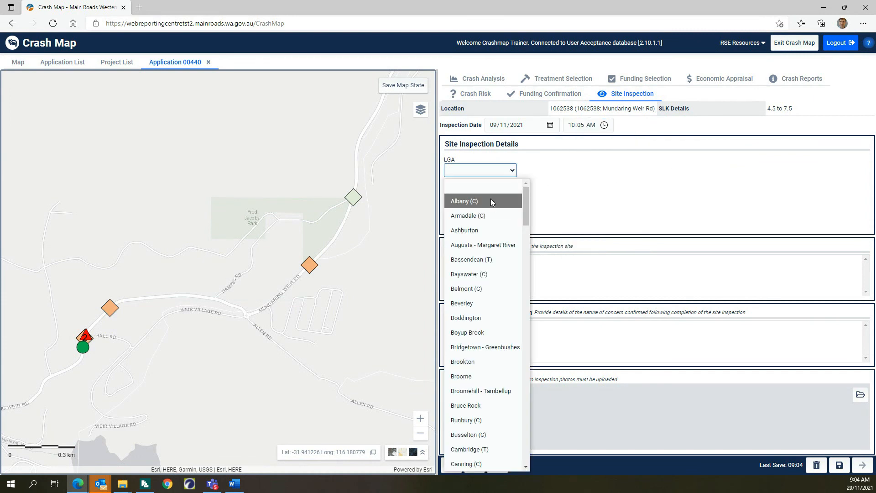
pyautogui.click(488, 212)
pyautogui.click(488, 197)
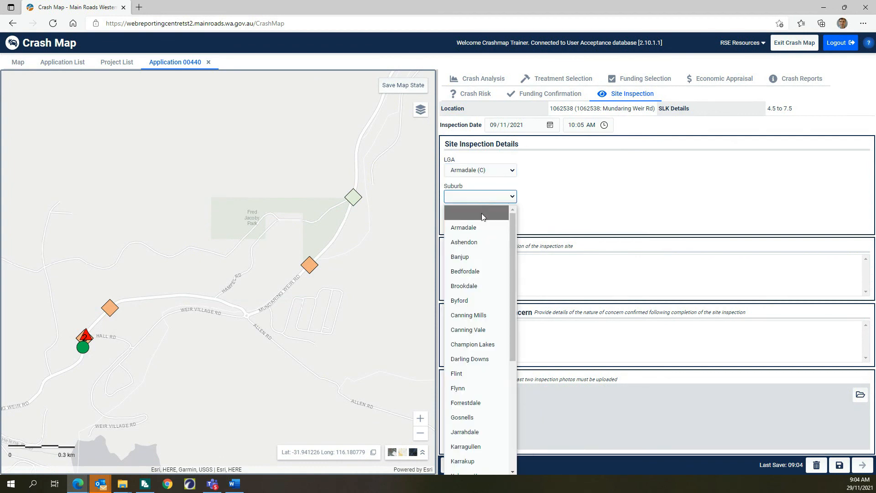
pyautogui.click(479, 227)
pyautogui.click(474, 223)
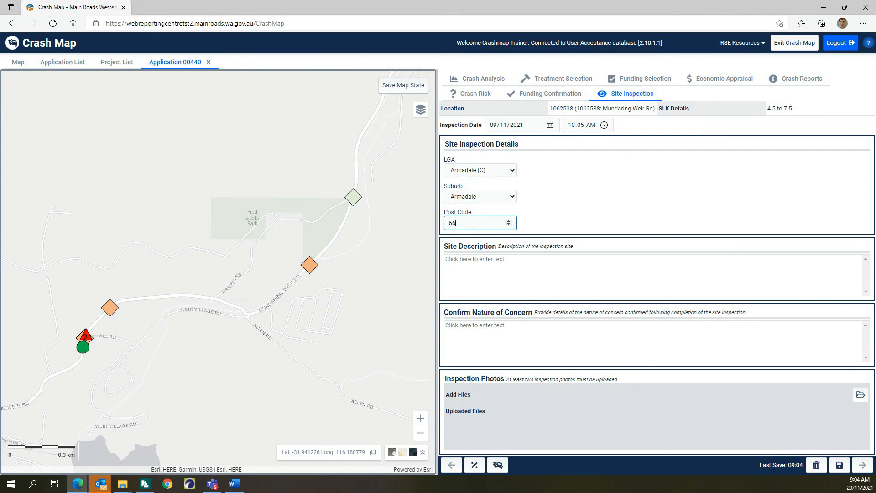
# Fill the Site Description with a long run of placeholder "x" characters
pyautogui.click(482, 257)
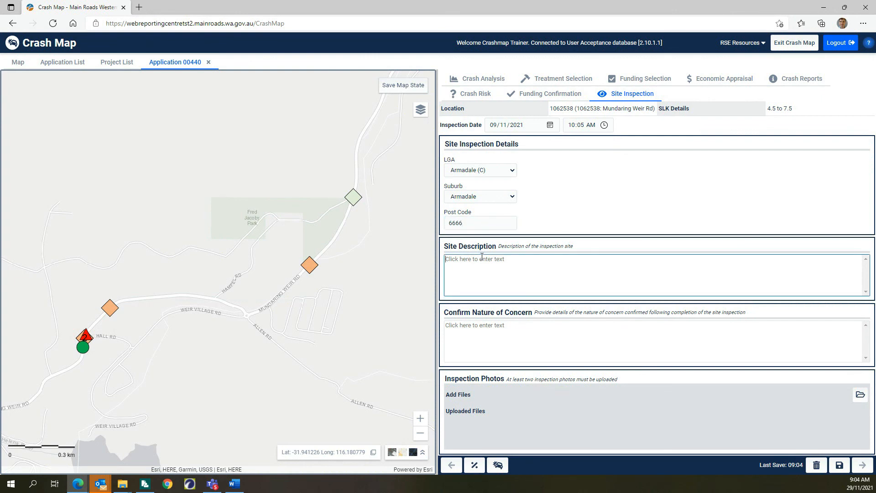
pyautogui.write('xxxxxxxxxxxxxxxxxxxxxxxxxxxxxxxxxxxxxxxxxxxxxxxxxxxxxxxxxxxxxxxxxxxxxxxxxxxxxxxxxxxxxxxxxxxxxxxxxxxxxxxxx')
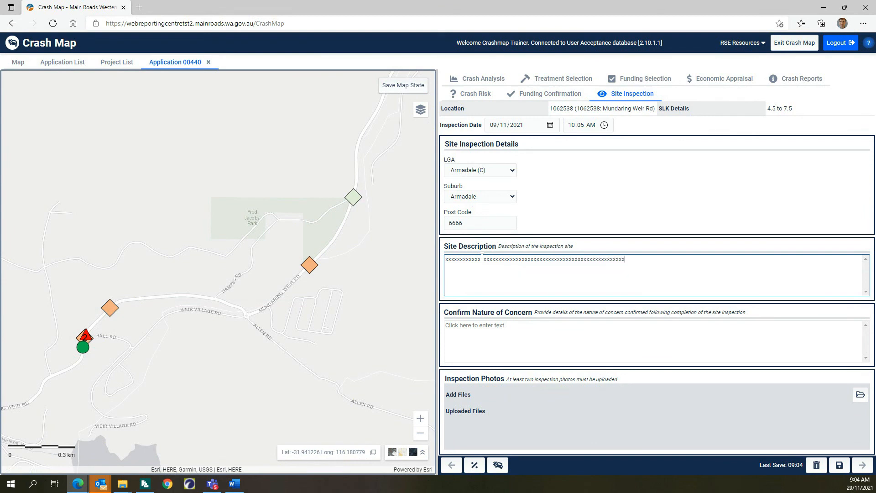
pyautogui.write('xxxxxxxxxxxxxxxxxxxxxxxxxxxxxxxxxxxxxxxxxxxxxxxxxxxxxxxxxxxxx')
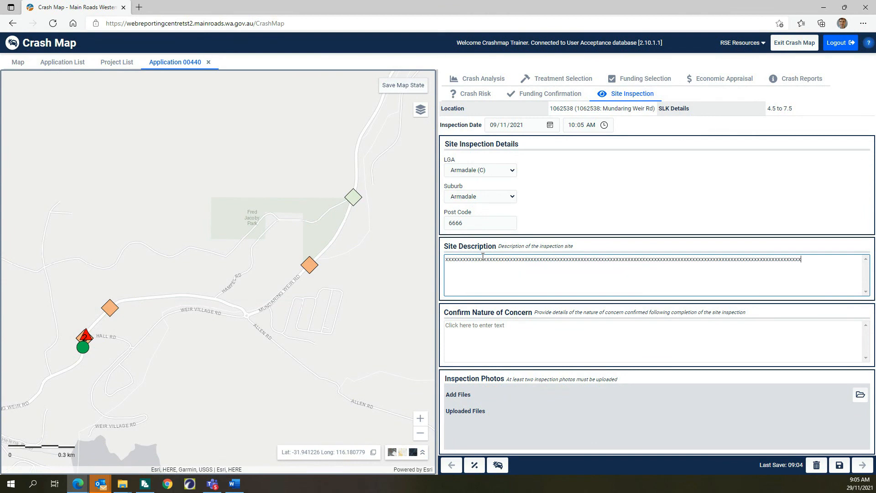
pyautogui.write('xxxxxxxxxxxxxxxxxxxxxxxxxxxxxxxxxxxxxxxxxxxxxxxxxxxxxxxxxxxxxxxxxxxxxxxxxxxx')
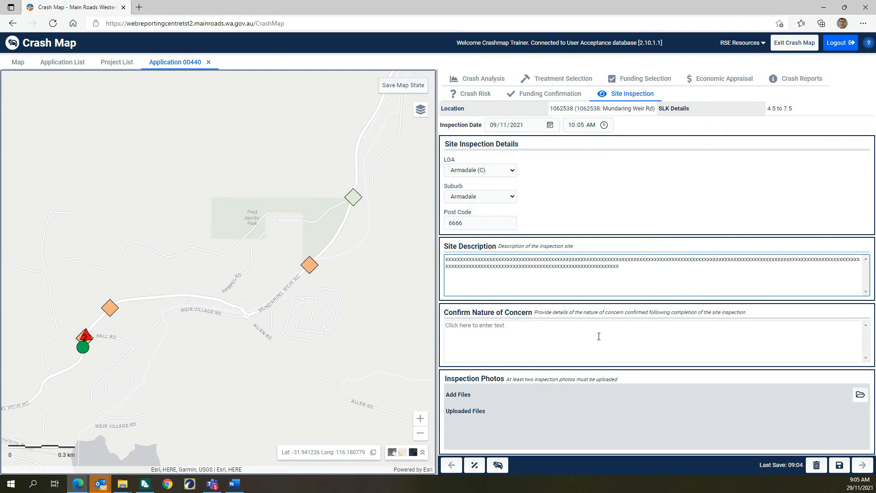
# Fill the Confirm Nature of Concern text with about two lines of placeholder "x" characters
pyautogui.click(563, 325)
pyautogui.write('xxxxxxxxxxxxxxxxxxxxxxxxxxxxxxxxxx')
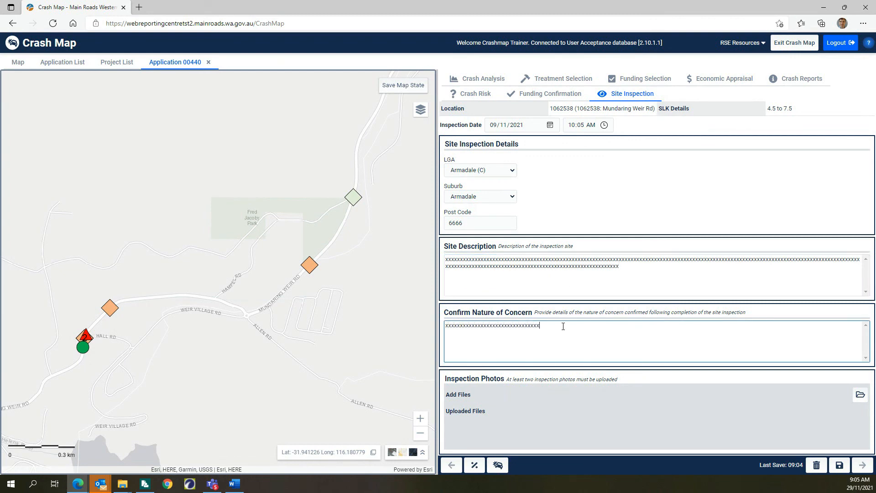
pyautogui.write('xxxxxxxxxxxxxxxxxxxxxxxxxxxxxxxxxxxxxxxxxxxxxxxxxxxxxxxxxxxxxxxxxxxxxxxxxxxxxxxxxxxxxxxxxxxxx')
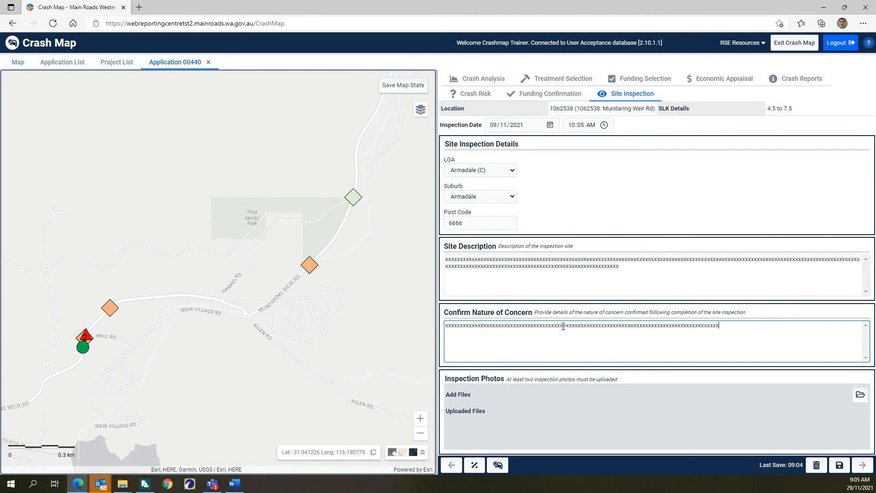
pyautogui.write('xxxxxxxxxxxxxxxxxxxxxxxxxxxxxxxxxxxxxxxxxxxxxxxxxxxxxxxxxxxxxx')
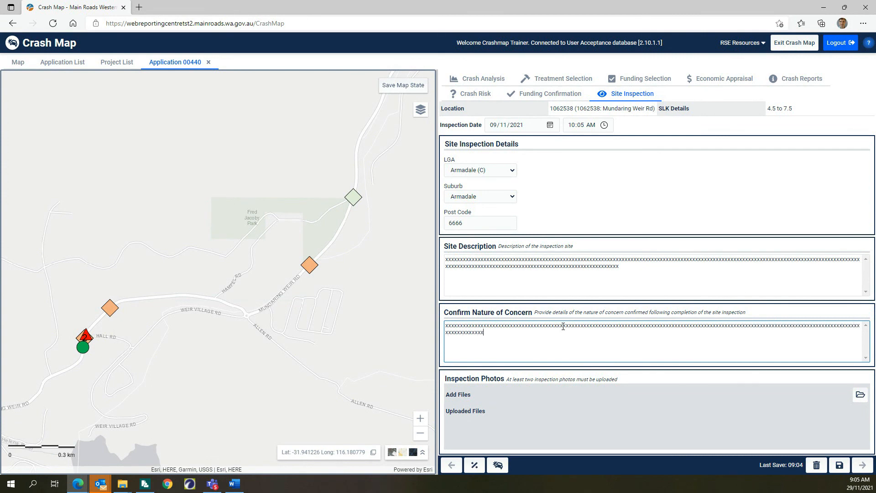
pyautogui.write('xxxxxxxxxxxxxxxxxxxxxxxxxxxxxxxxxxxxxxxxxxxxxxxxxxx')
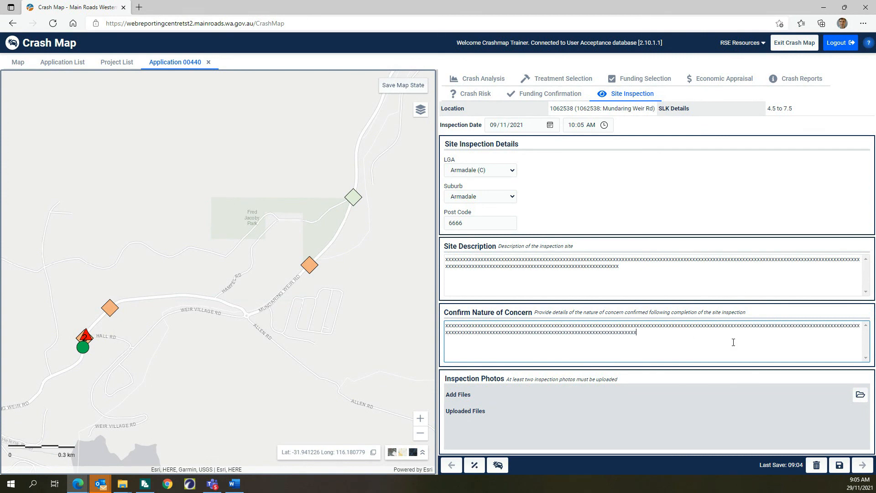
# Upload the five images DSC02199 to DSC02203 from the Site Inspection Photos folder as inspection photos
pyautogui.click(861, 395)
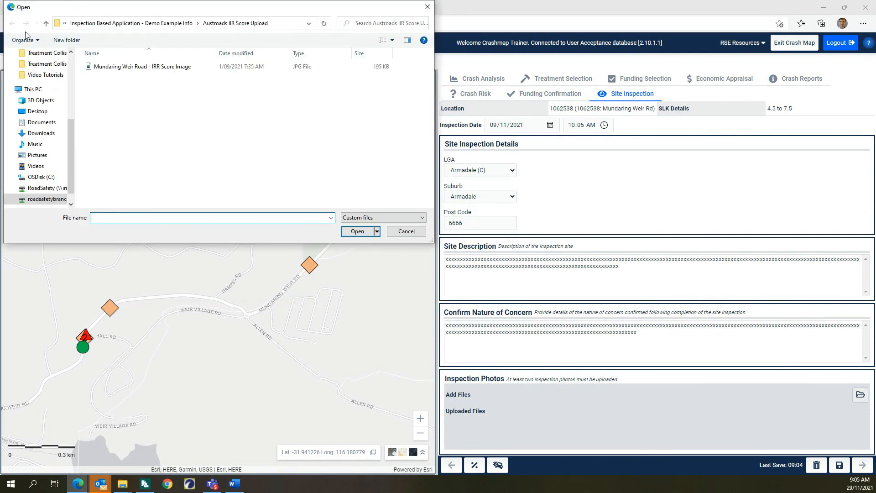
pyautogui.click(46, 23)
pyautogui.doubleClick(122, 95)
pyautogui.click(106, 67)
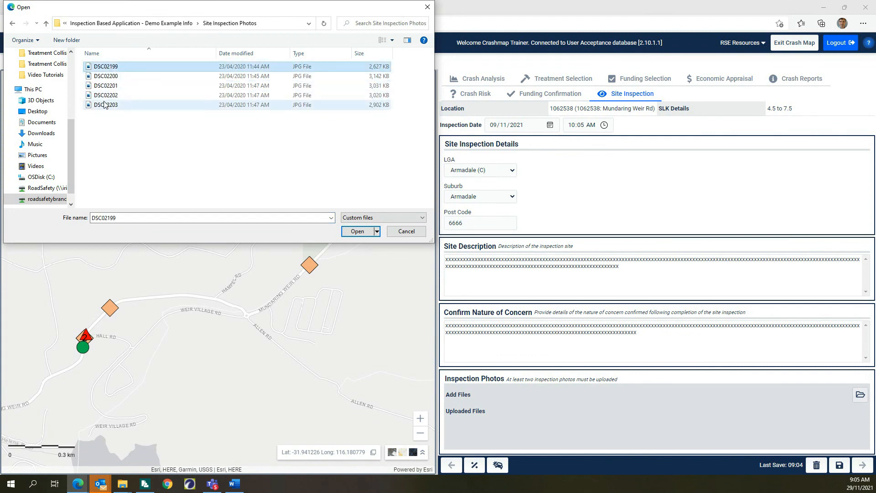
pyautogui.keyDown('shift'); pyautogui.click(105, 105); pyautogui.keyUp('shift')
pyautogui.click(358, 231)
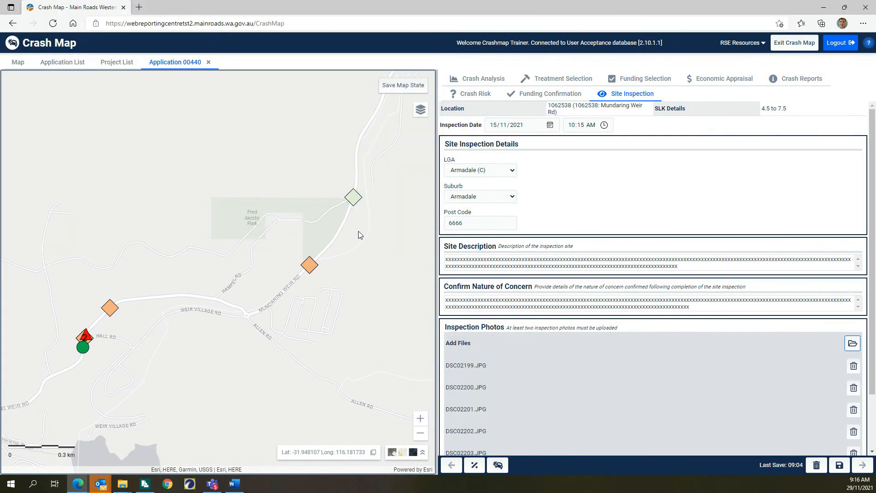
pyautogui.scroll(-2, 621, 381)
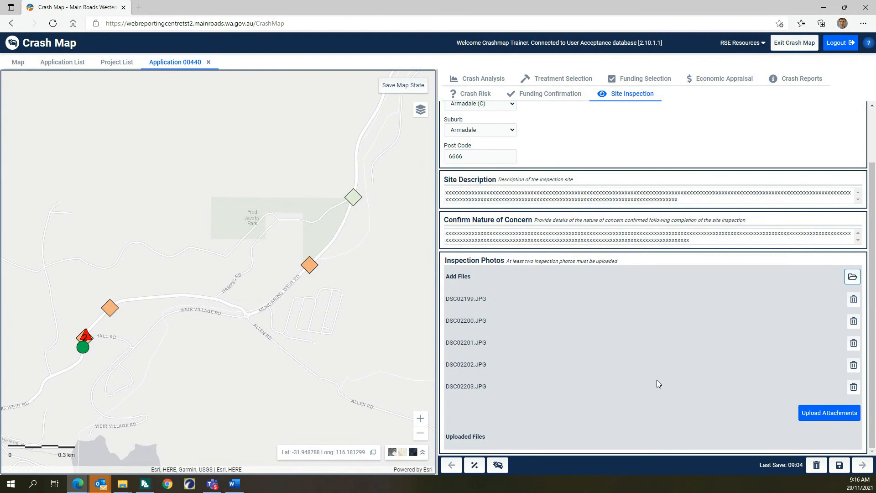
pyautogui.click(830, 412)
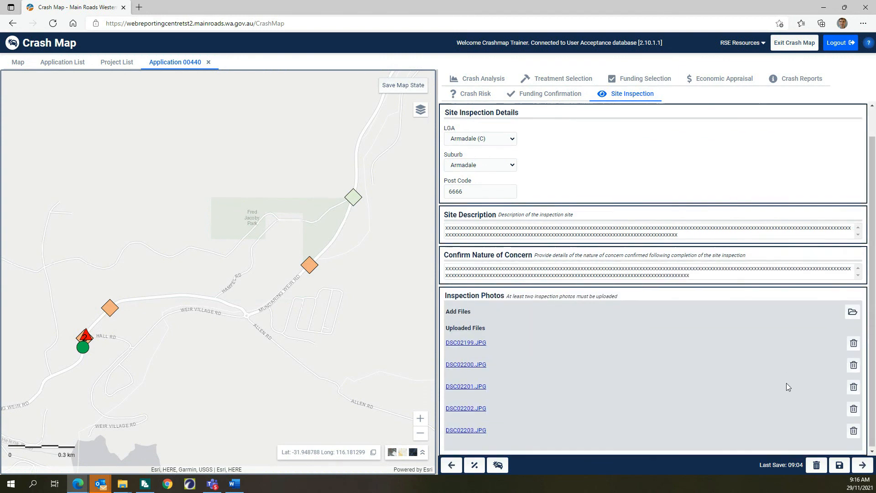
# Continue to the nomination details and enter the nominee's title as Mr, along with the surname and given name
pyautogui.click(863, 466)
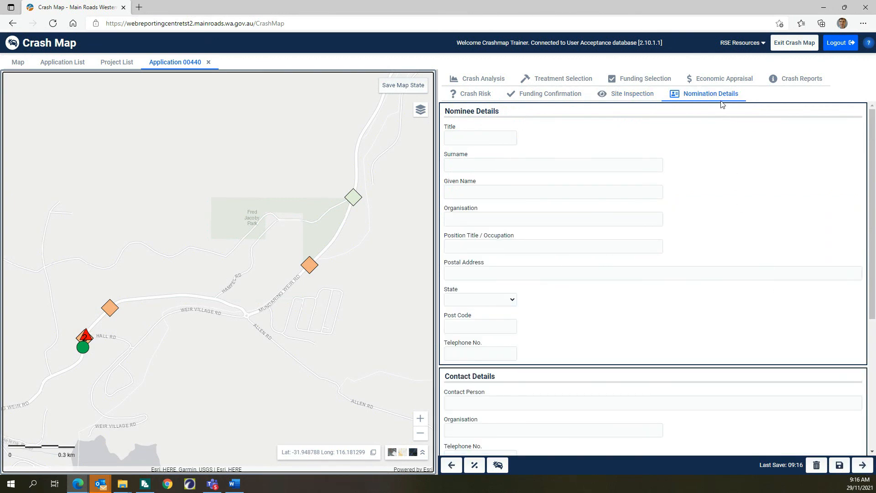
pyautogui.click(484, 138)
pyautogui.click(464, 185)
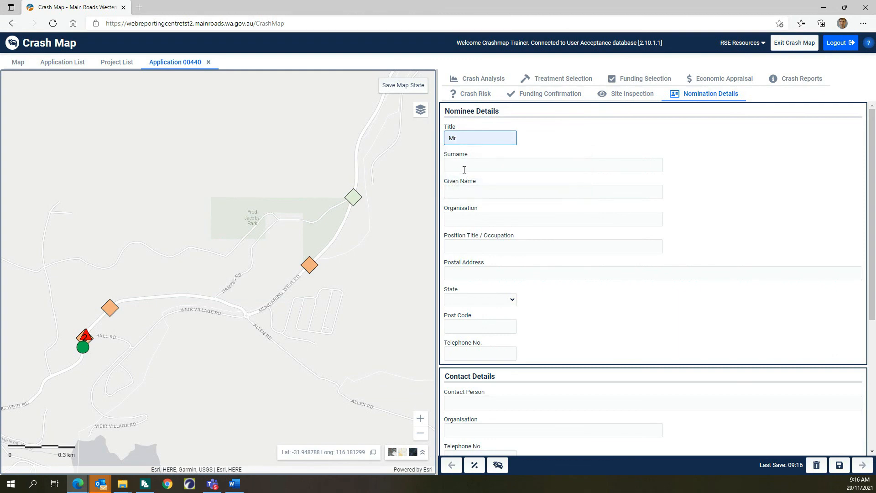
pyautogui.click(464, 165)
pyautogui.click(466, 211)
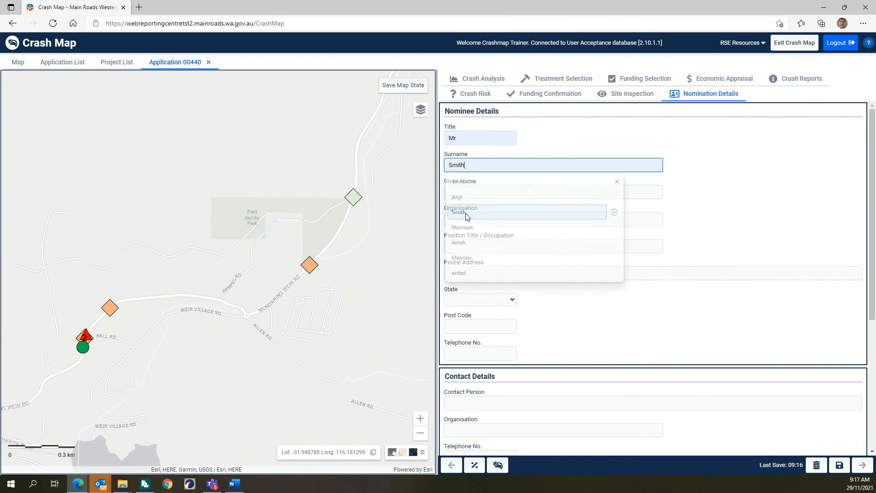
pyautogui.click(465, 192)
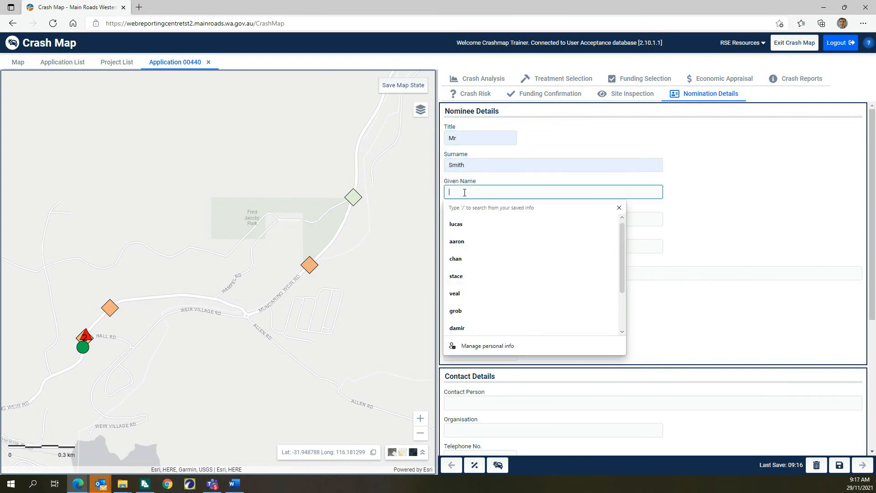
pyautogui.click(464, 223)
# Set the nominee's organisation to "main roads" and the position title to "Engineer"
pyautogui.click(463, 220)
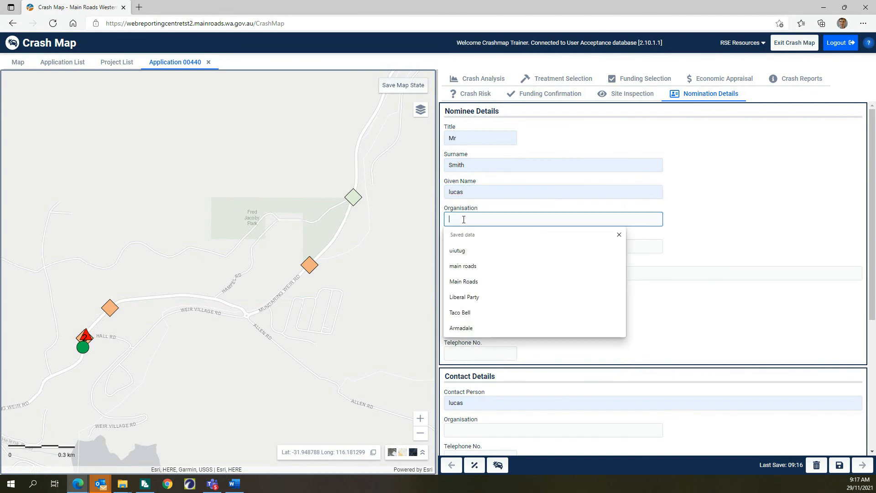
pyautogui.click(472, 269)
pyautogui.click(471, 249)
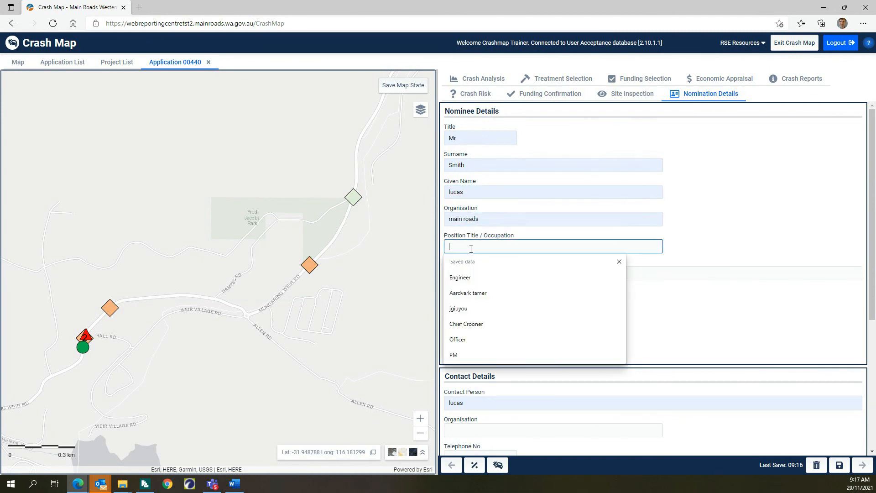
pyautogui.click(470, 279)
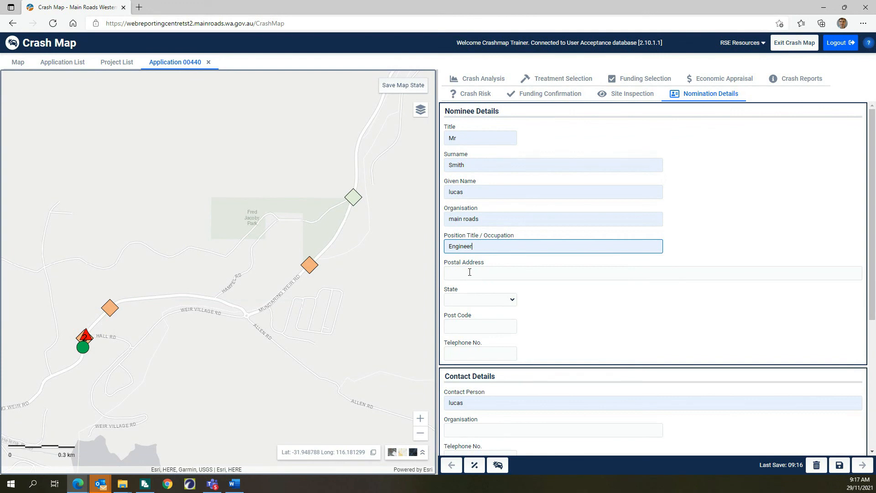
# Fill in the nominee's postal address, post code and telephone number, with WA as the state
pyautogui.click(470, 271)
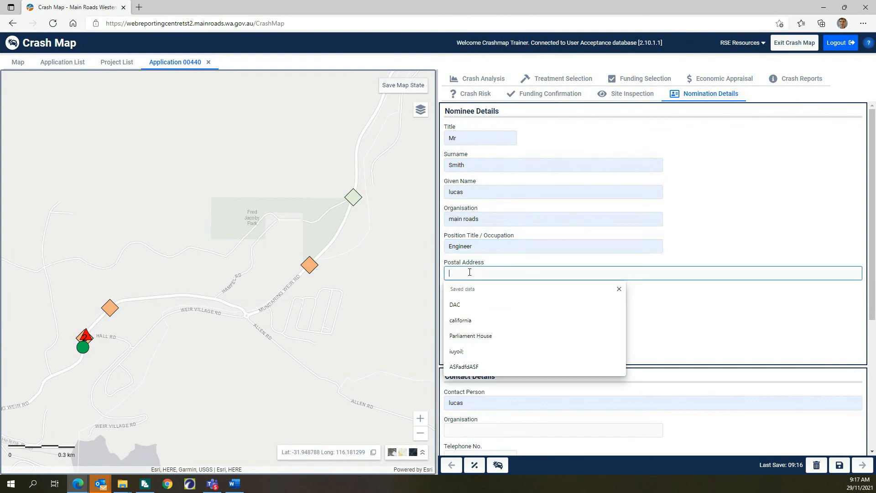
pyautogui.click(470, 308)
pyautogui.click(469, 299)
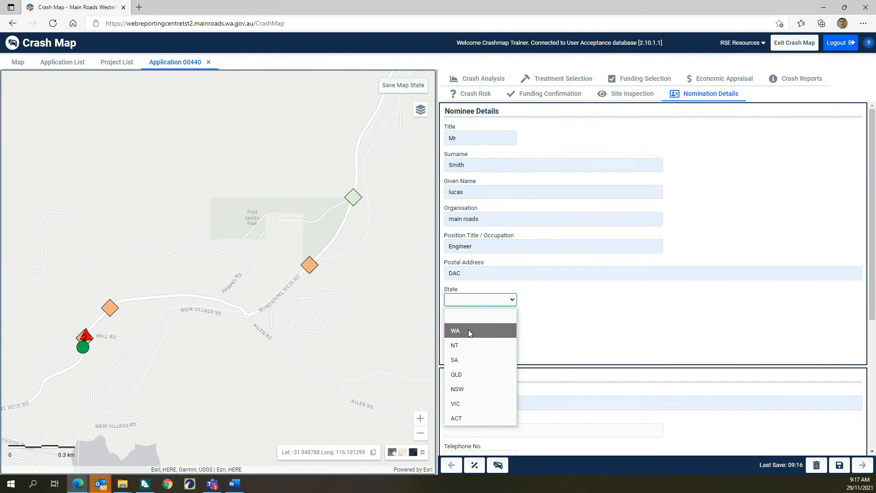
pyautogui.click(468, 329)
pyautogui.click(469, 327)
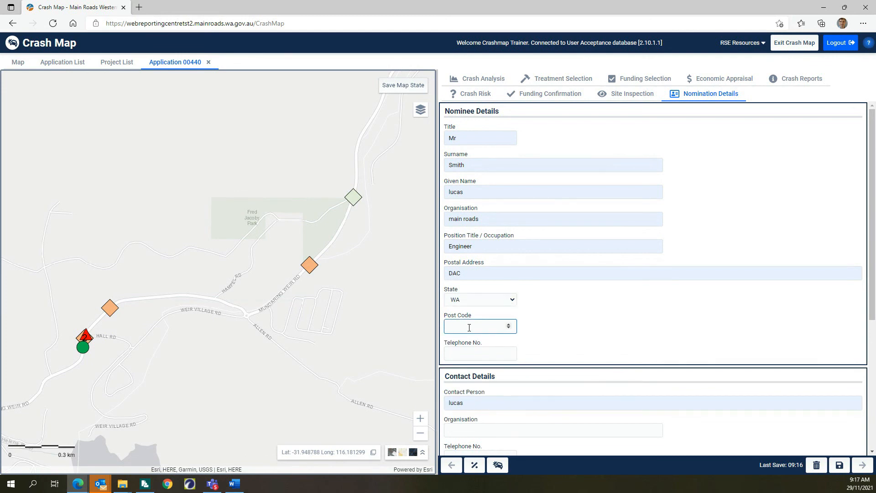
pyautogui.click(476, 354)
pyautogui.click(482, 400)
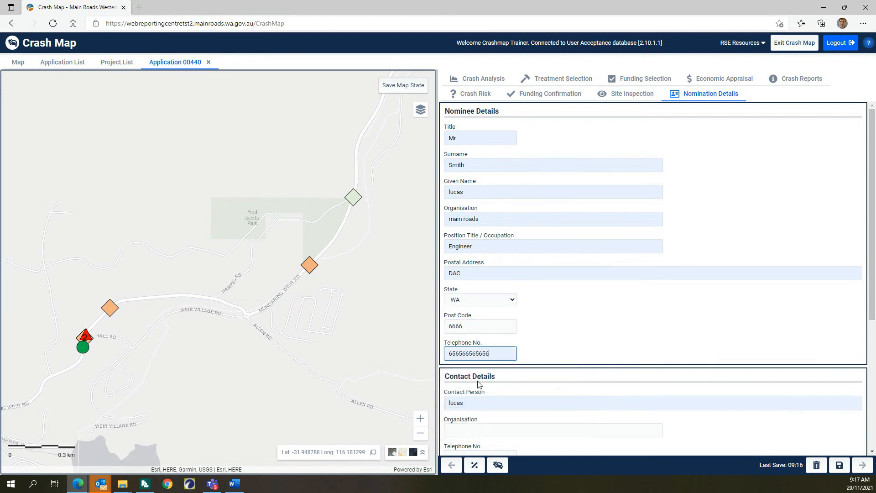
pyautogui.scroll(-5, 554, 363)
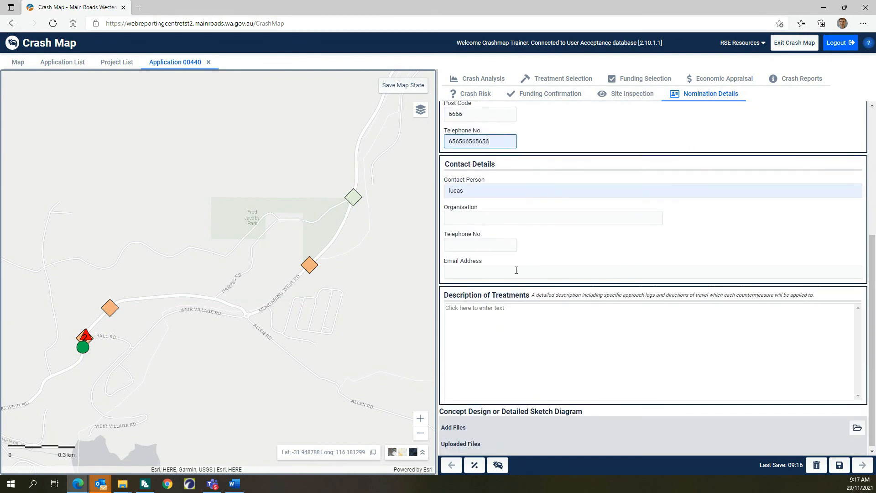
# Set the contact's organisation to "Main Roads" and fill in the contact's telephone number and email address
pyautogui.click(482, 217)
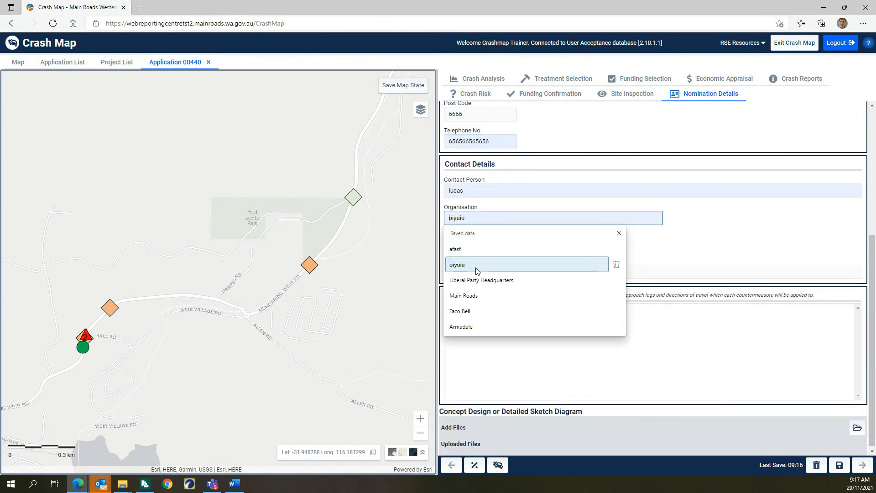
pyautogui.click(477, 296)
pyautogui.click(472, 243)
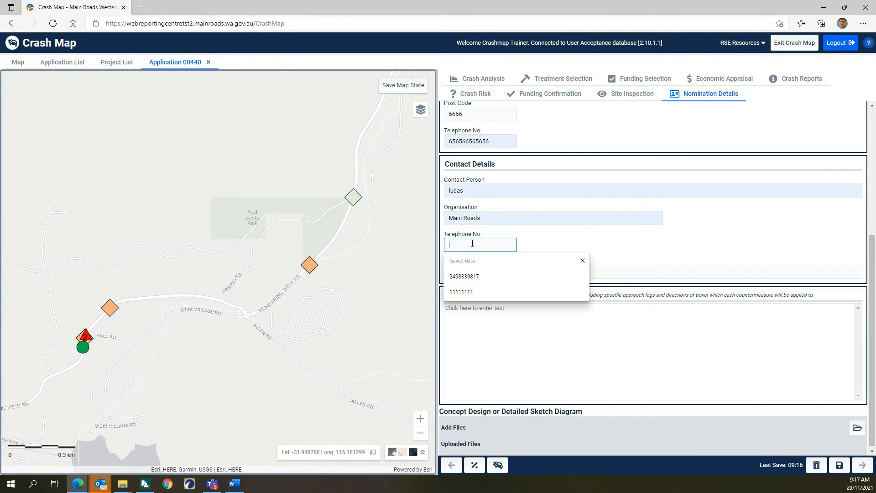
pyautogui.click(473, 275)
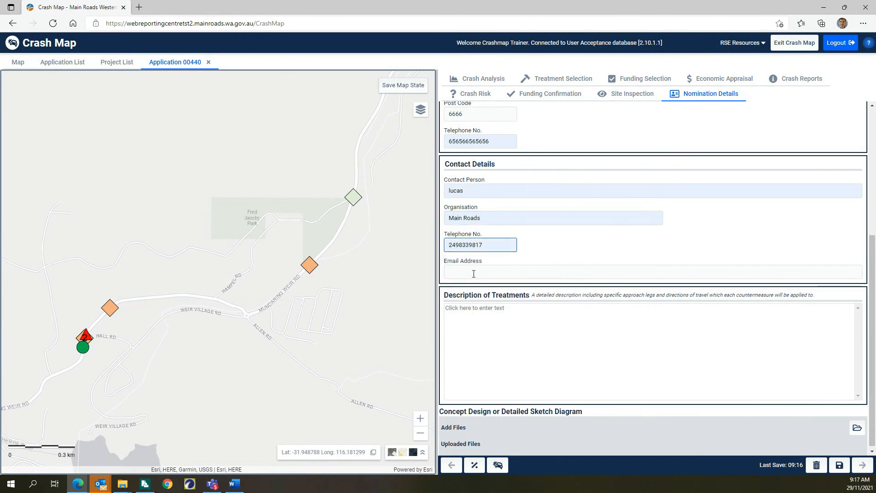
pyautogui.click(474, 273)
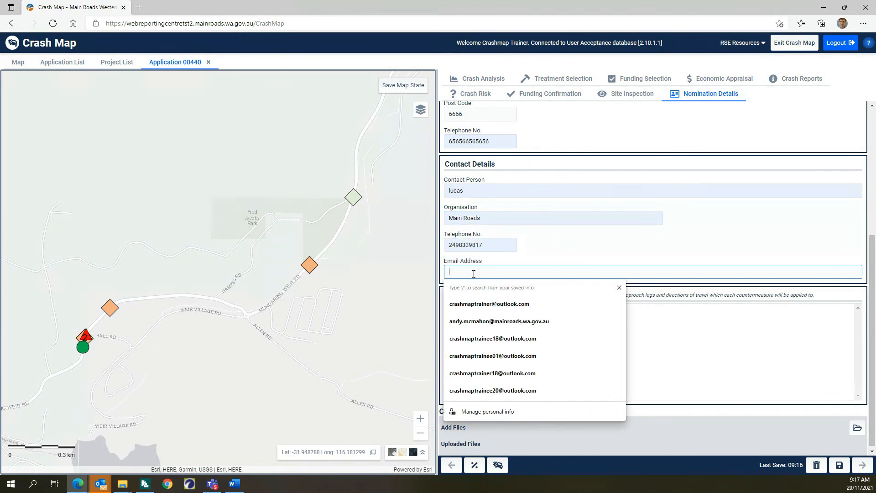
pyautogui.click(483, 305)
# Fill the Description of Treatments with a placeholder run of x characters, nearly two lines long
pyautogui.click(482, 308)
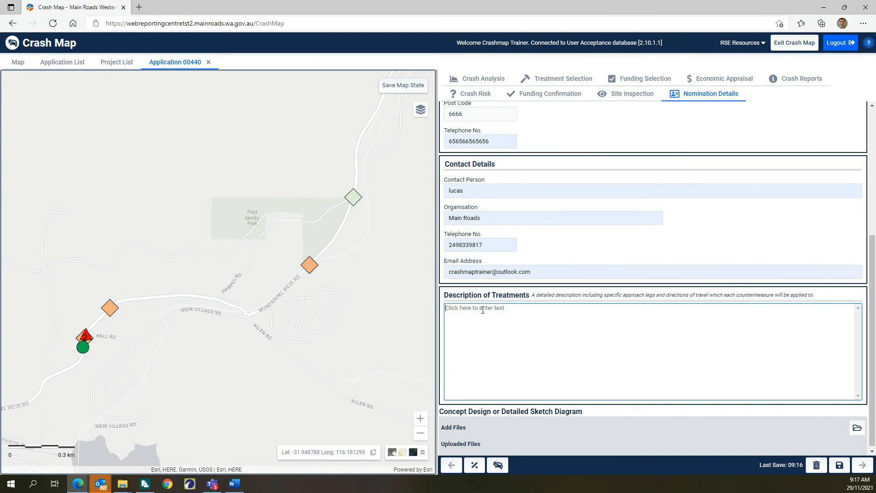
pyautogui.write('xxxxxxxxxxxxxxxxxxxxxxxxxxxxxxxxxxxxxxxxxxxxxxxxxxxxxxxxxxxxxxxxxxxxxxxxxxxxxxxxxxxxxxxxxxxxxxxxxxxxxxxx')
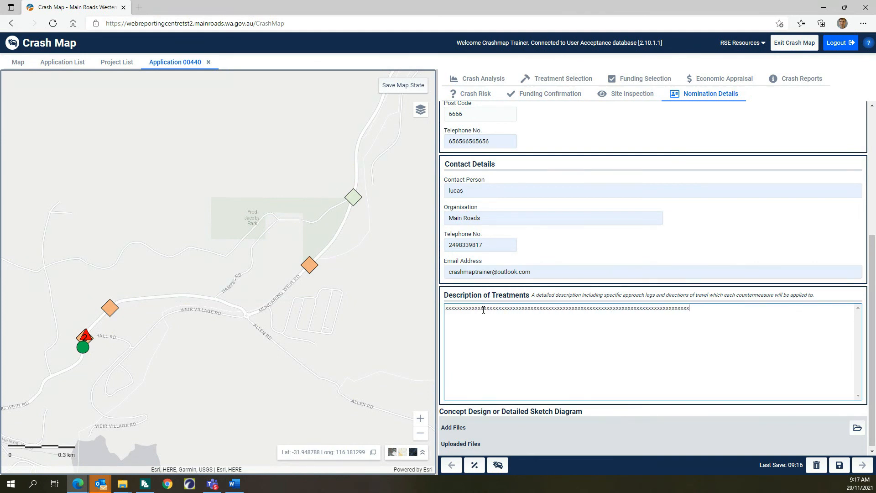
pyautogui.write('xxxxxxxxxxxxxxxxxxxxxxxxxxxxxxxxxxxxxxxxxxxxxxxxxxxxxxxxxxxxxxxxxxxxx')
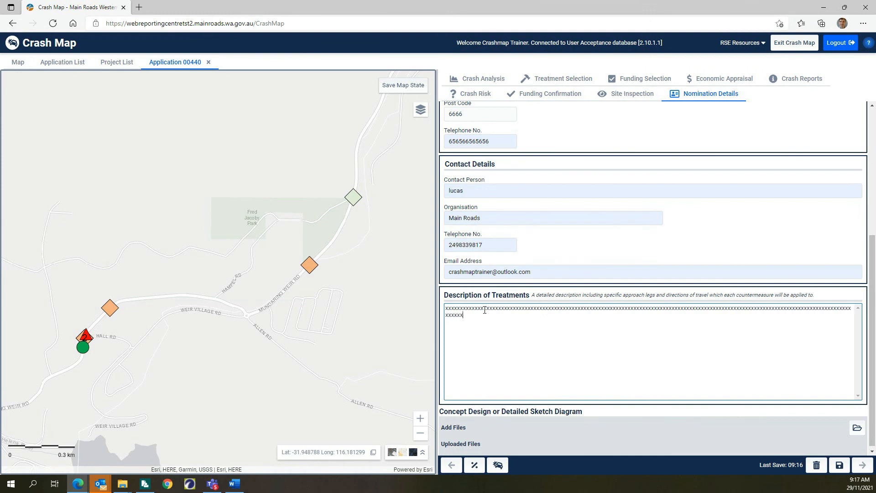
pyautogui.write('xxxxxxxxxxxxxxxxxxxxxxxxxxxxxxxxxxxxxxxxxxxxxxxxxxxxxxxxxxxxxxxxxxxxxxx')
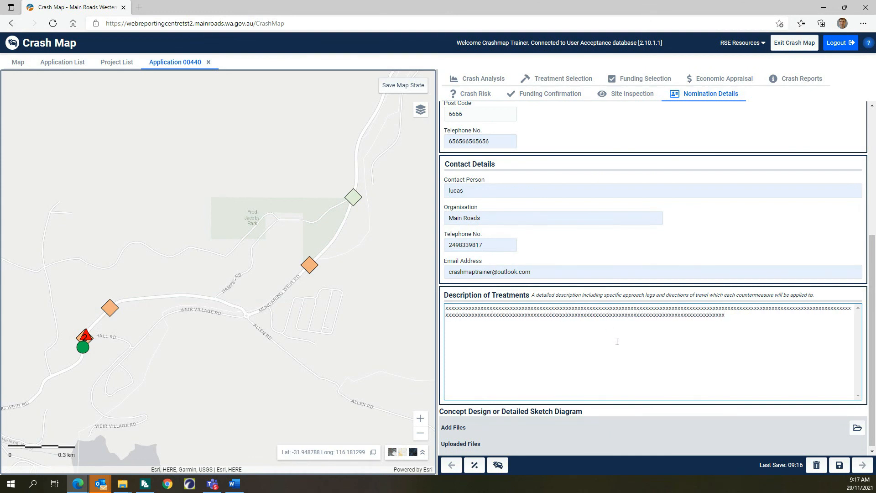
# Upload "Mundaring Weir Road - Design Drawing.pdf" from the Design Drawing folder as the concept design attachment
pyautogui.scroll(-2, 617, 341)
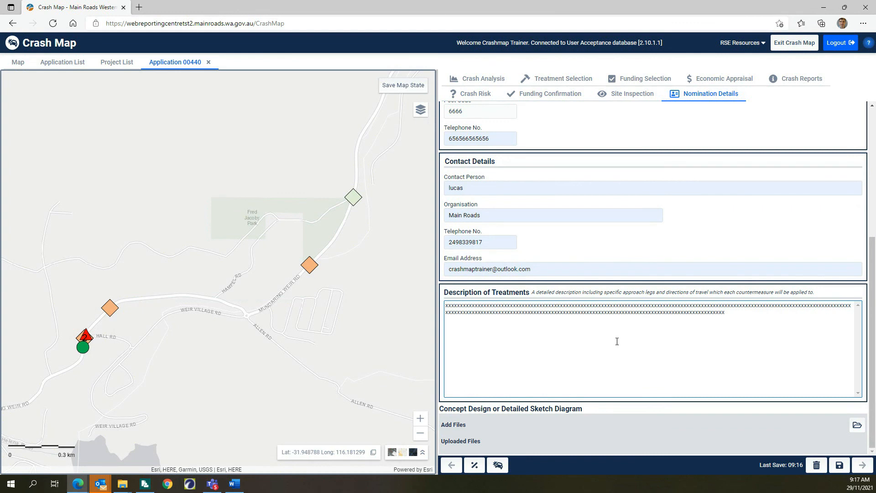
pyautogui.click(857, 426)
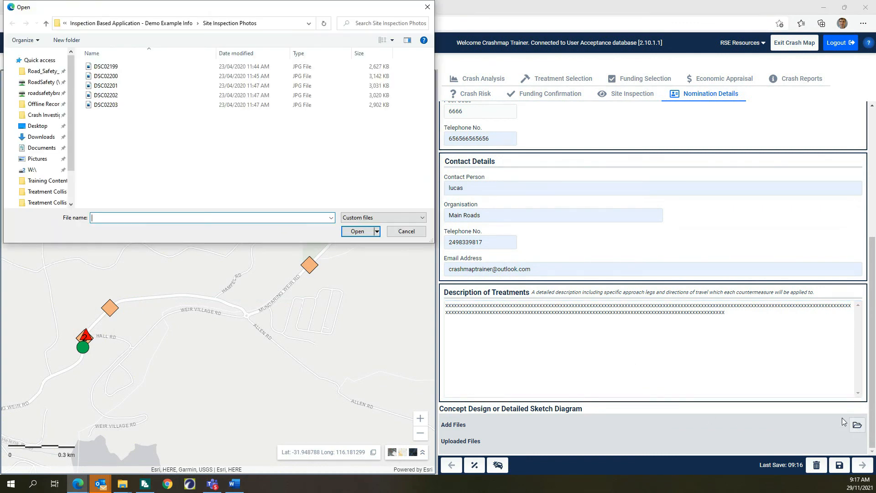
pyautogui.click(45, 23)
pyautogui.doubleClick(119, 76)
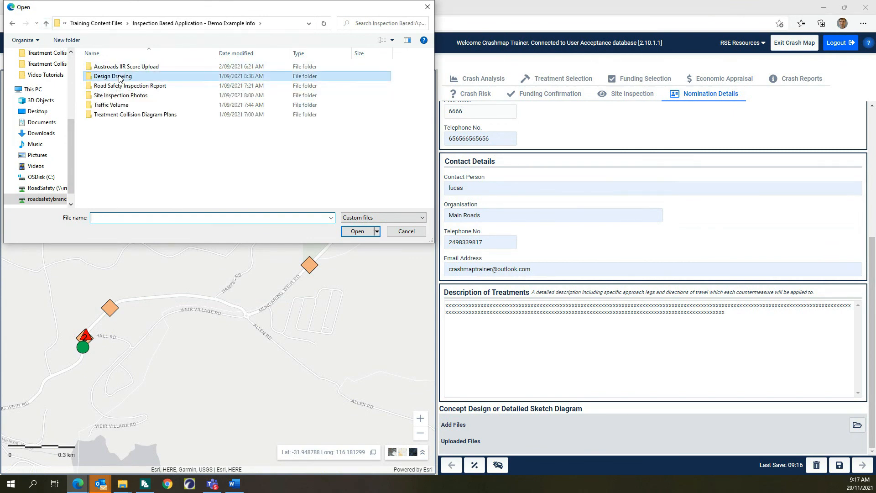
pyautogui.doubleClick(131, 72)
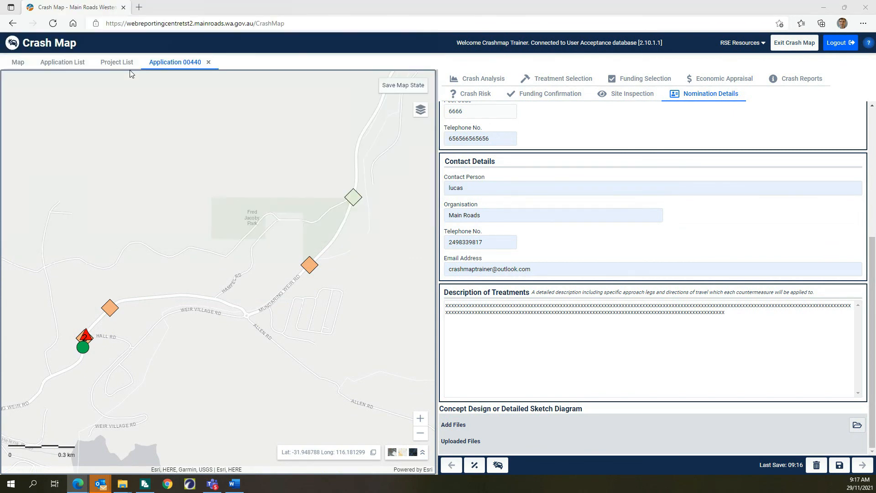
pyautogui.scroll(-2, 662, 393)
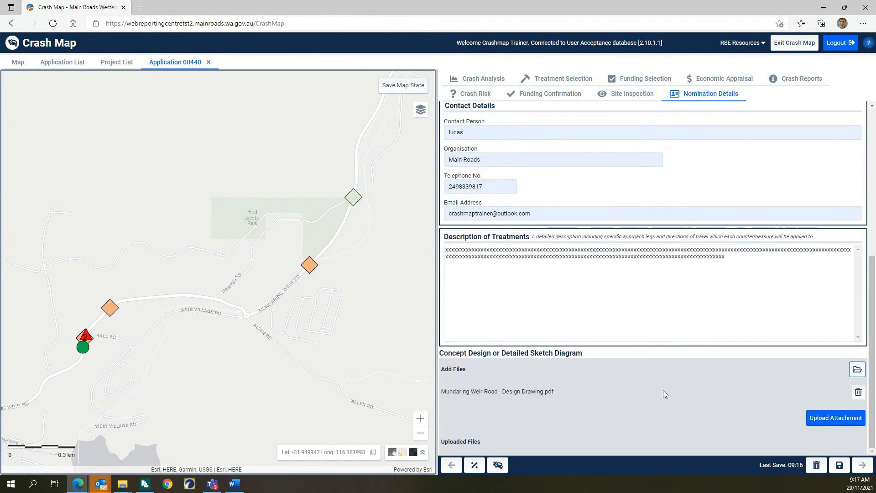
pyautogui.click(827, 418)
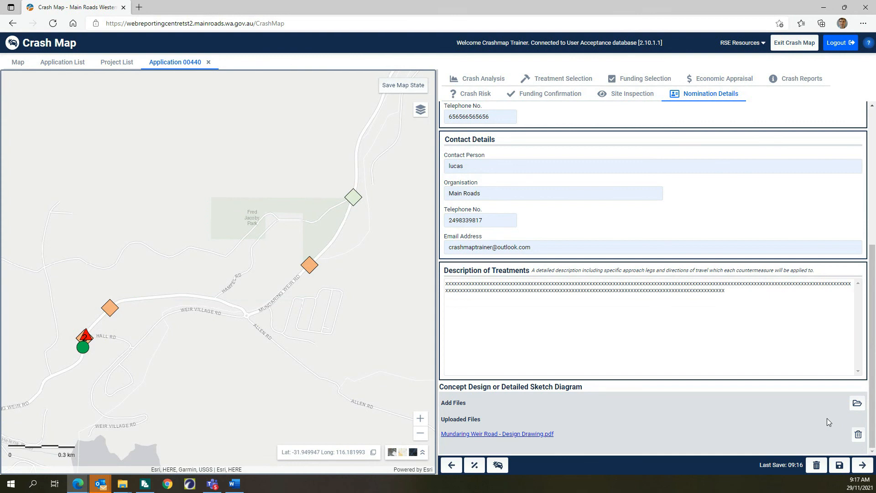
# Continue to the nomination estimates and set the Australian Government Program contribution to $99 and the State Black Spot Program contribution to $100
pyautogui.click(862, 464)
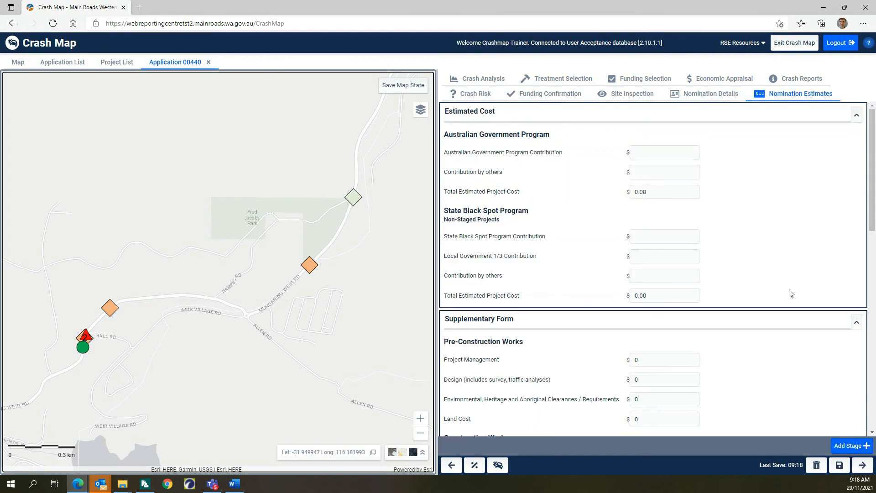
pyautogui.click(645, 153)
pyautogui.write('99')
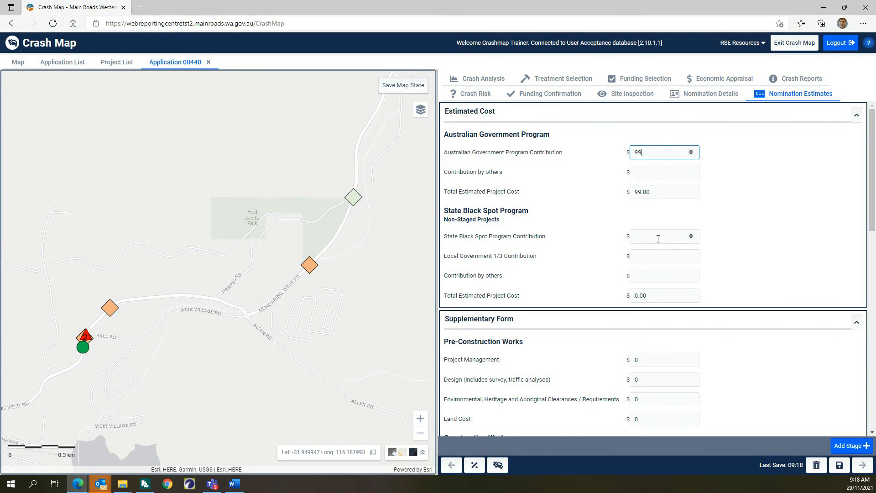
pyautogui.click(656, 238)
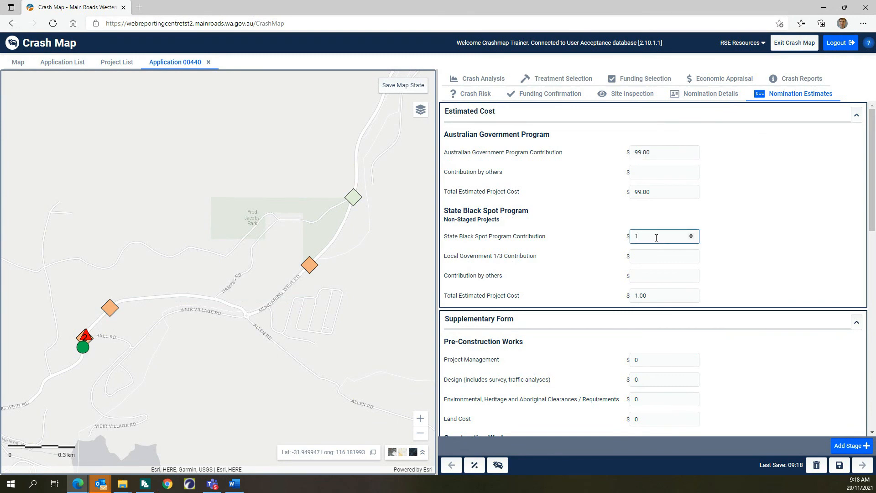
pyautogui.click(758, 254)
# Enter supplementary form costs of $98 for pavement markings and $1 each for the initial road safety inspection and the design audit
pyautogui.scroll(-7, 758, 253)
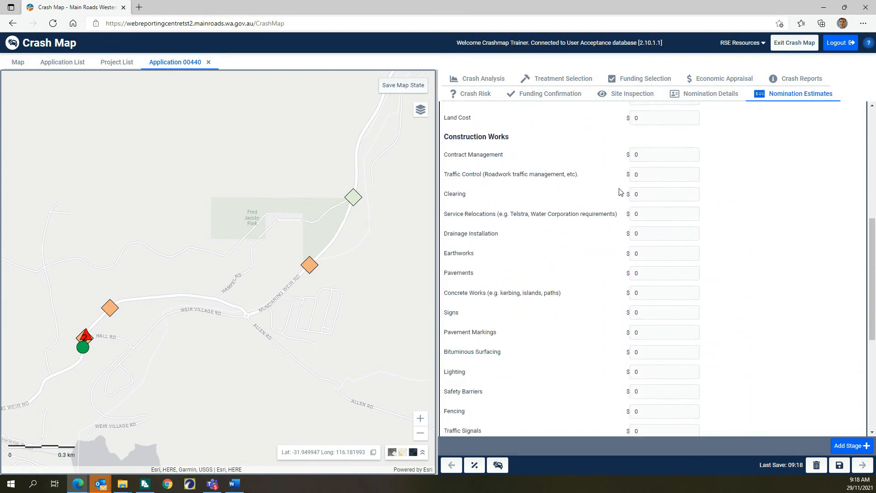
pyautogui.click(636, 332)
pyautogui.click(782, 343)
pyautogui.scroll(-4, 782, 344)
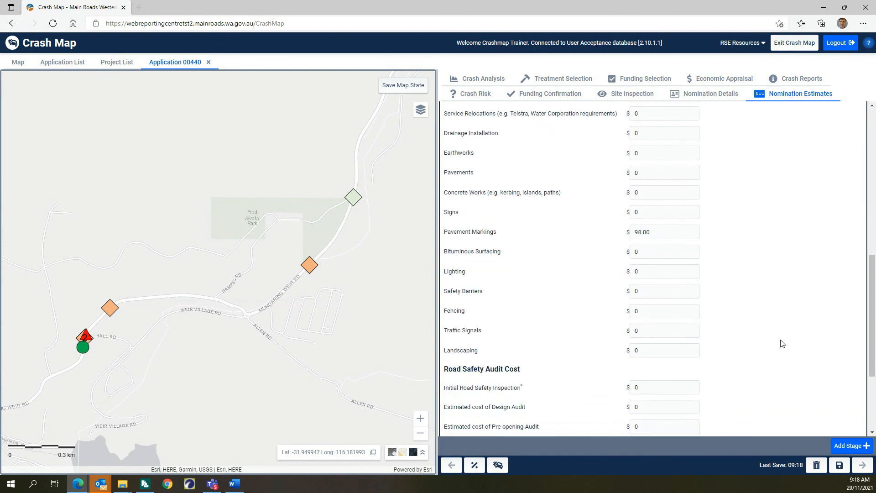
pyautogui.click(640, 287)
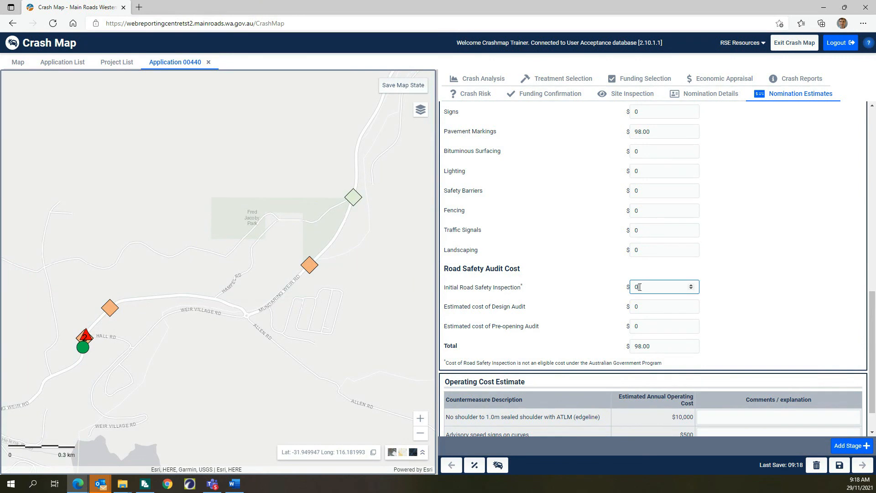
pyautogui.click(643, 306)
pyautogui.write('1')
pyautogui.click(745, 333)
# Comment the operating costs as "replacement LED and power costs" for sealed shoulder, "replacement bulbs and power costs" for speed signs and "barrier maintenance" for roadside barrier
pyautogui.scroll(10, 745, 333)
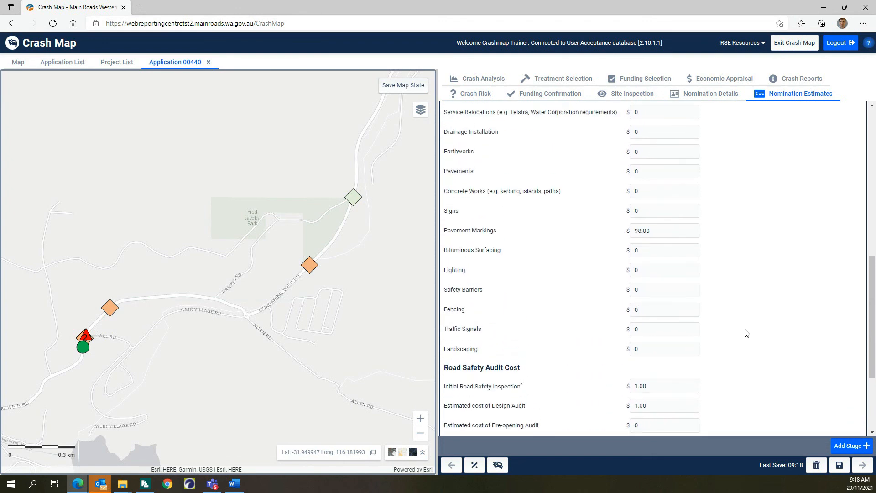
pyautogui.scroll(1, 746, 333)
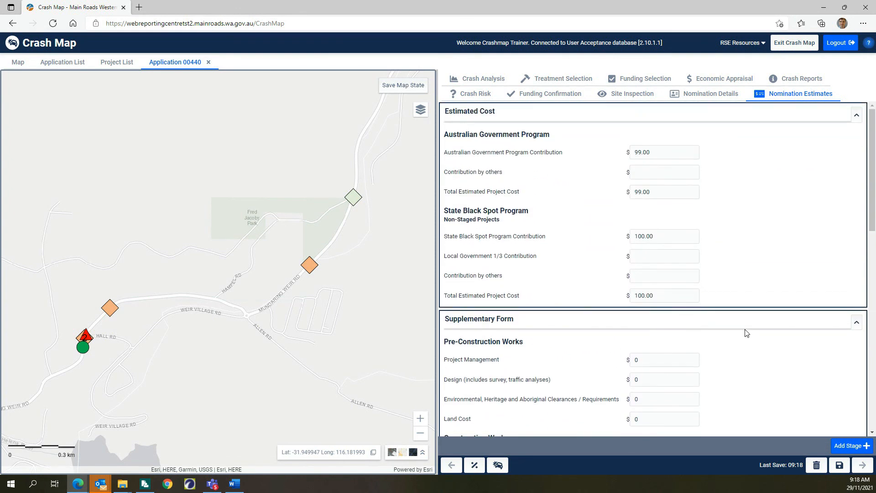
pyautogui.scroll(-9, 747, 333)
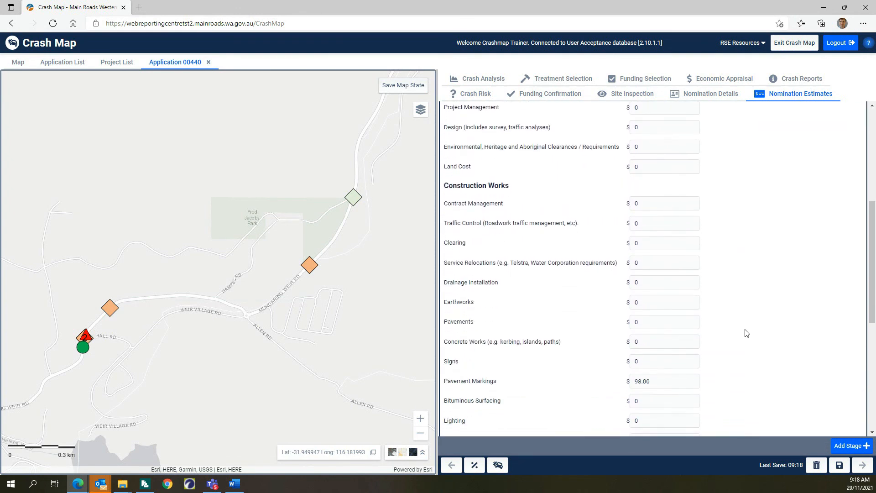
pyautogui.scroll(-4, 746, 333)
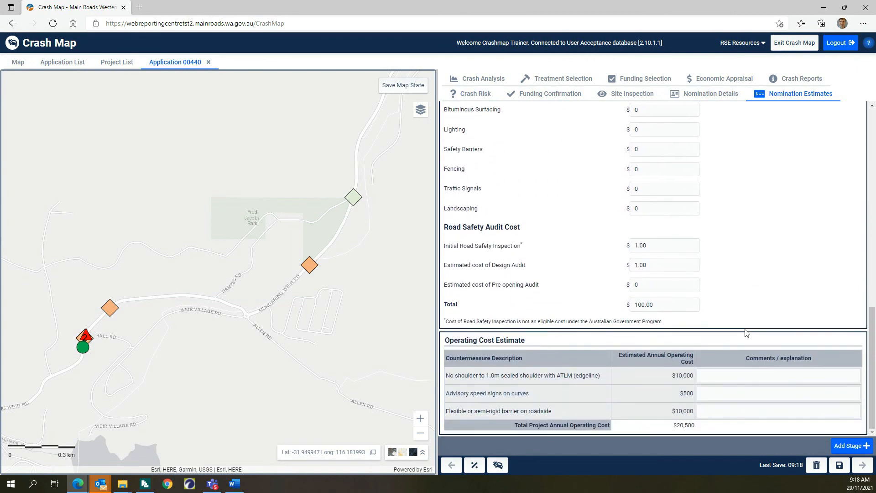
pyautogui.click(731, 375)
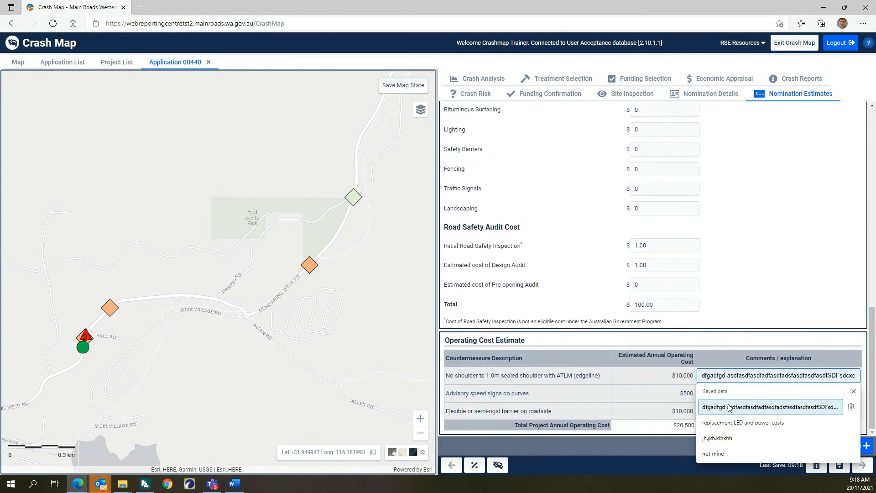
pyautogui.click(730, 423)
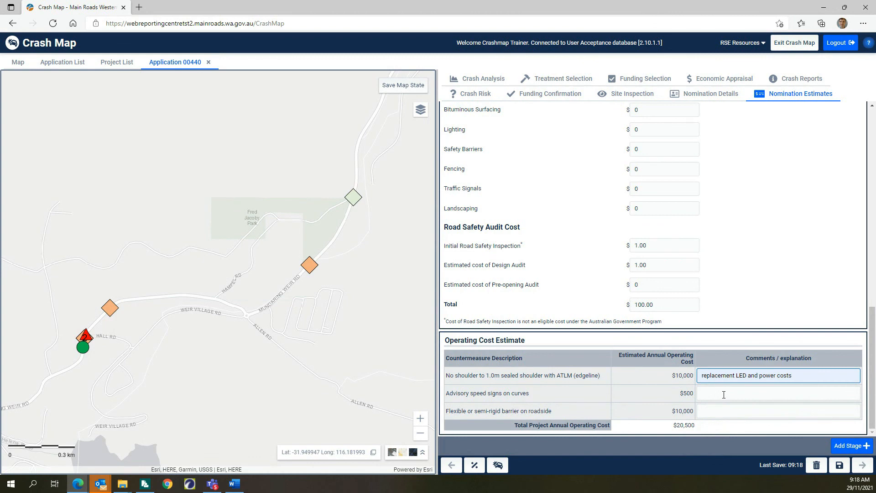
pyautogui.click(723, 395)
pyautogui.click(722, 335)
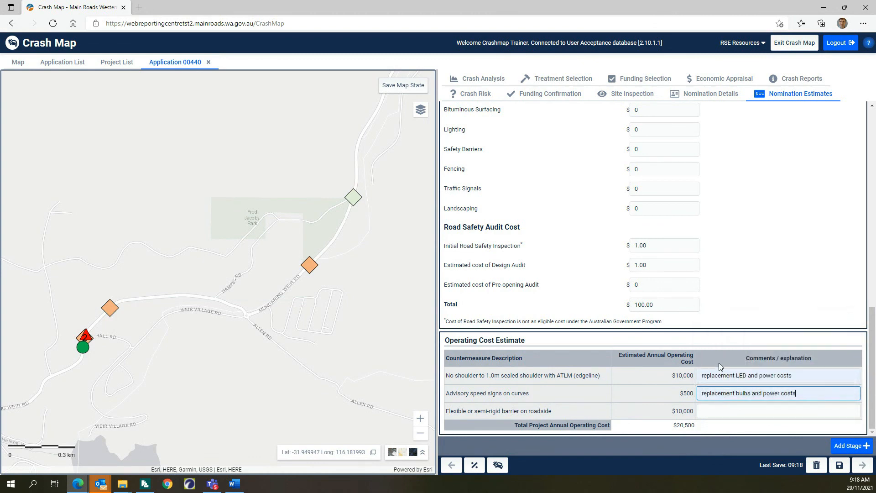
pyautogui.click(717, 412)
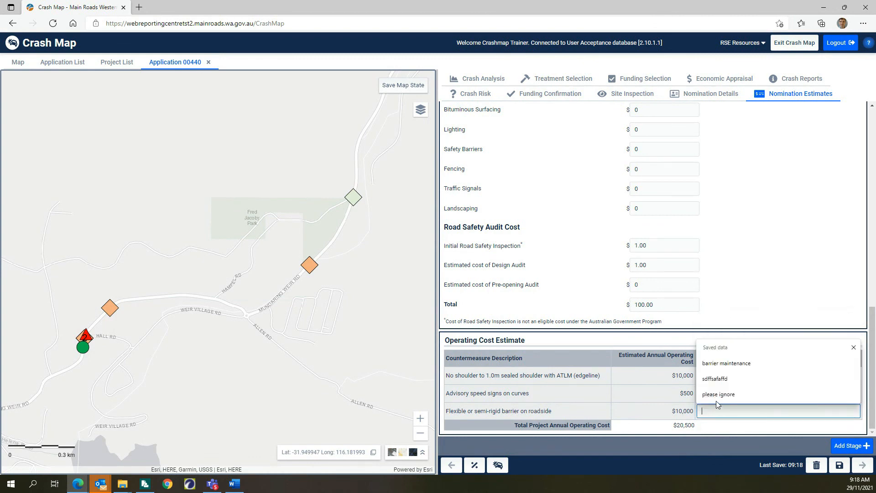
pyautogui.click(719, 362)
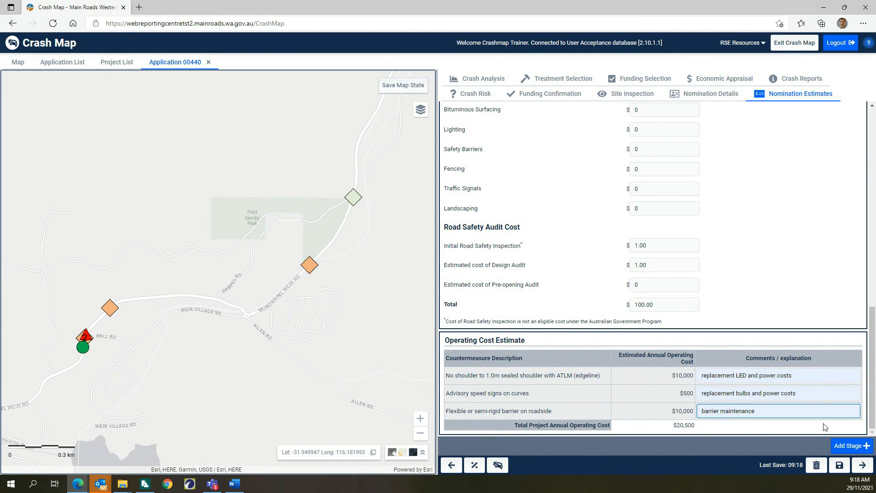
# Add a second stage to the project estimates and collapse its supplementary form
pyautogui.click(852, 446)
pyautogui.scroll(-10, 764, 383)
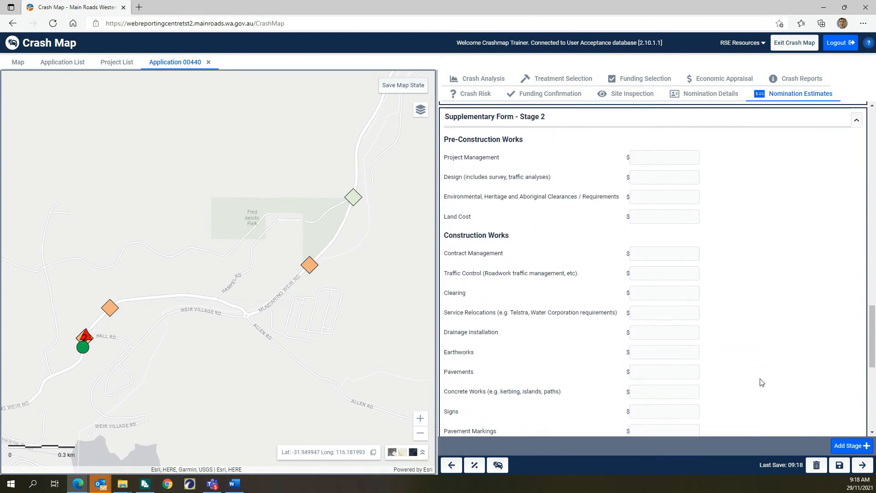
pyautogui.scroll(10, 760, 381)
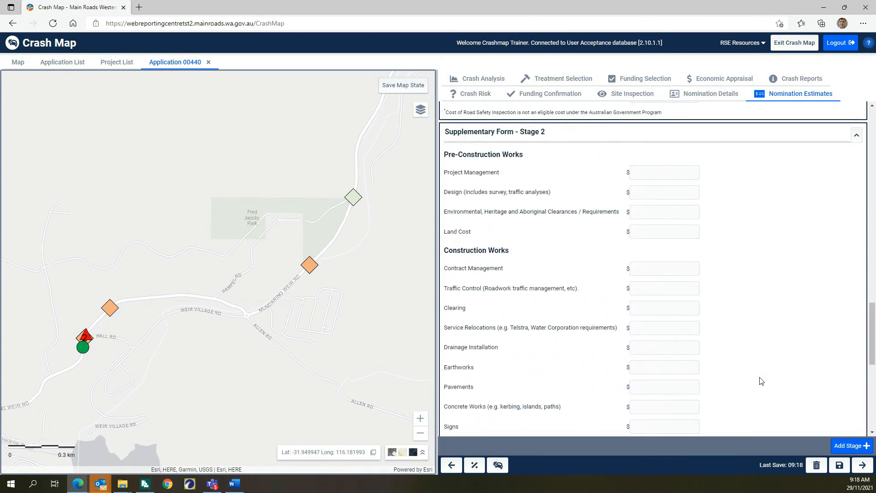
pyautogui.click(856, 287)
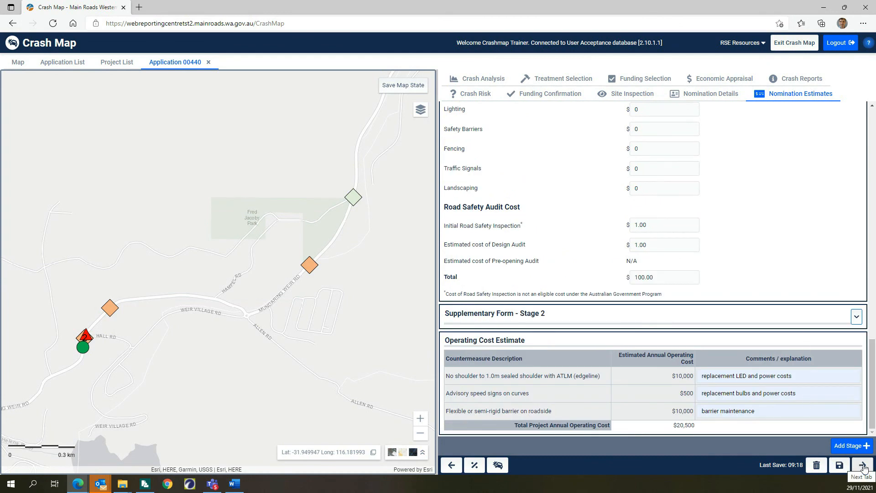
# Continue to the other information and switch the clearances, permits and surveys requirement to Yes and back to No
pyautogui.click(862, 465)
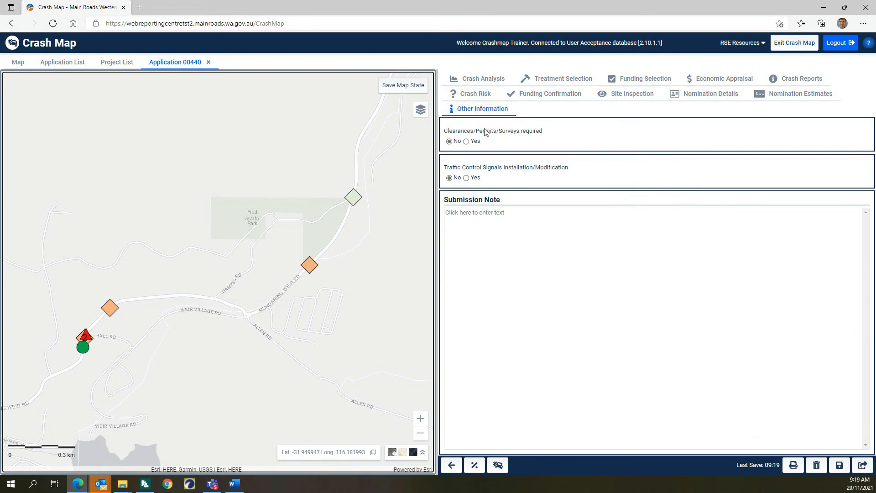
pyautogui.click(466, 144)
pyautogui.click(457, 163)
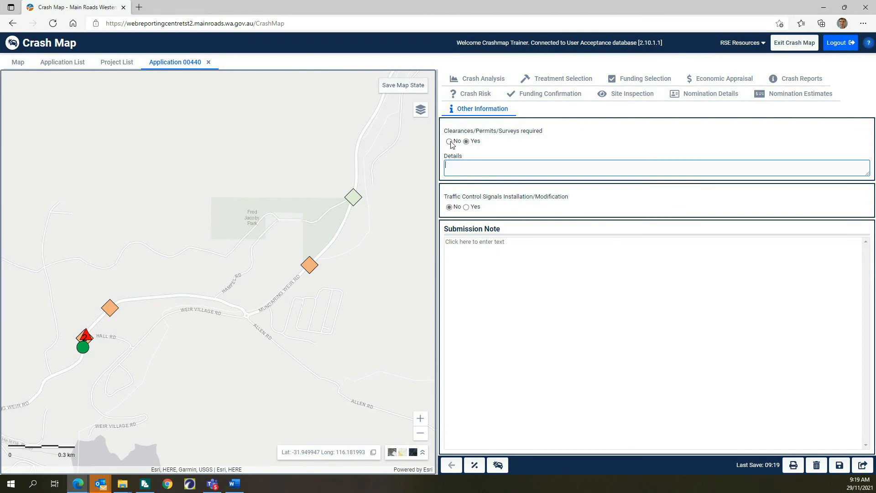
pyautogui.click(449, 142)
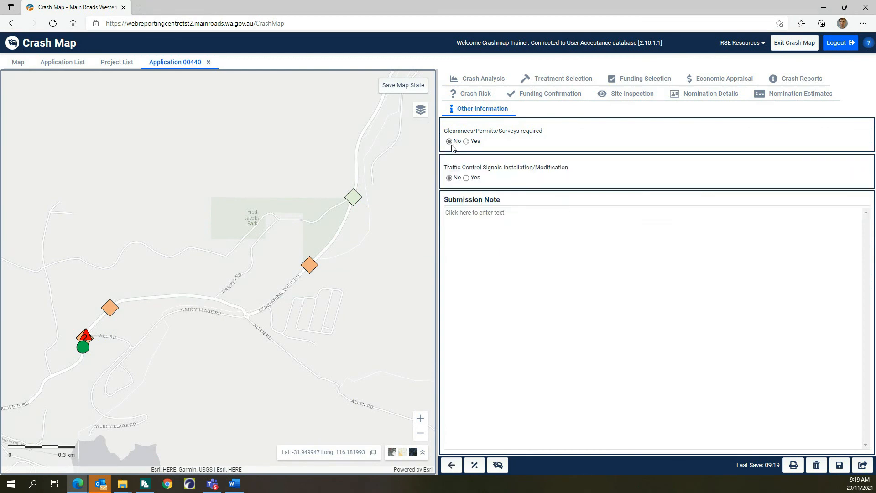
# Switch the traffic control signals requirement to Yes and back to No, and fill the submission note with a placeholder run of x characters
pyautogui.click(466, 179)
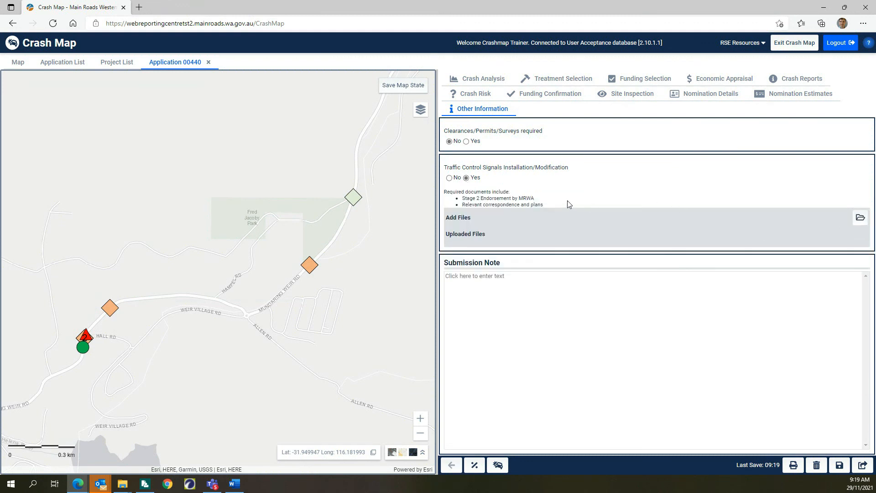
pyautogui.click(450, 179)
pyautogui.click(460, 216)
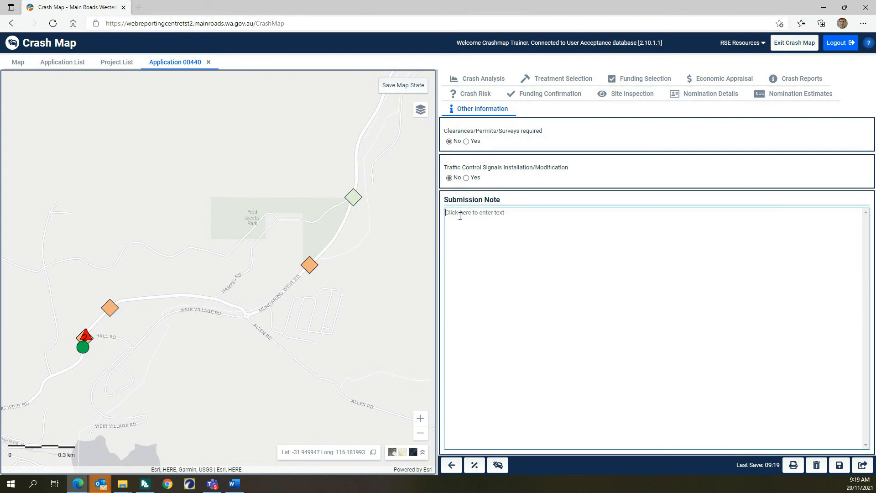
pyautogui.write('xxxxxxxxxxxxxxxxxxxxxxxxxxxxxxxxxxxxxxxxxxxxxxxxxxxxxxxxxxxxxxxxxxxxxxxxxxxxxxxxxxxxxxxxxxxxxxxxxxxxxxxxxxxxxxxxxxxxxxxxxx')
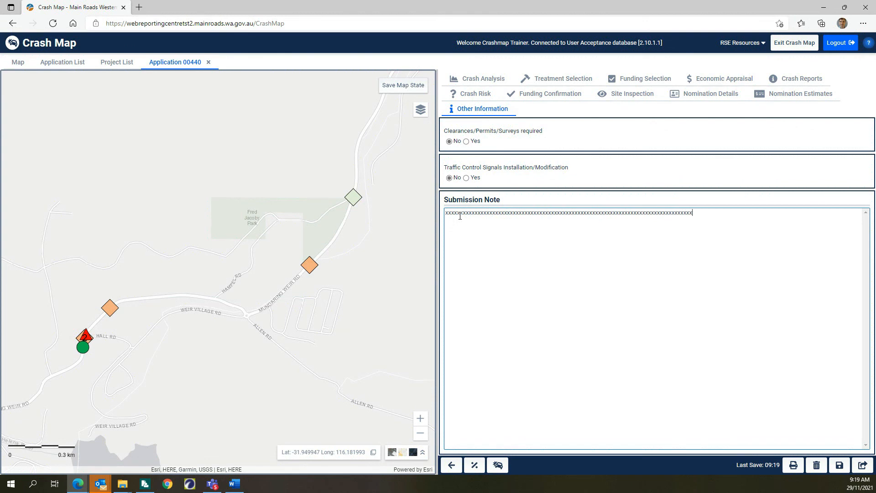
pyautogui.write('xxxxxxxxxxxxxxxxxxxxxxxxxxxxxxxxxxxxxxxxxxxxxxxxxxxx')
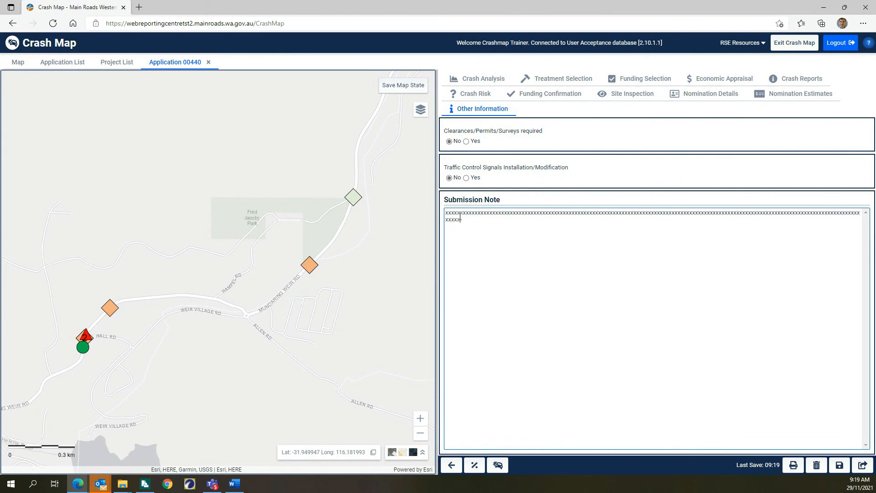
pyautogui.write('xxxxxxxxxxxxxxxxxxxxxxxxxxxxxxxxxxxxxxxxxxxxxxxxxxxxxxx')
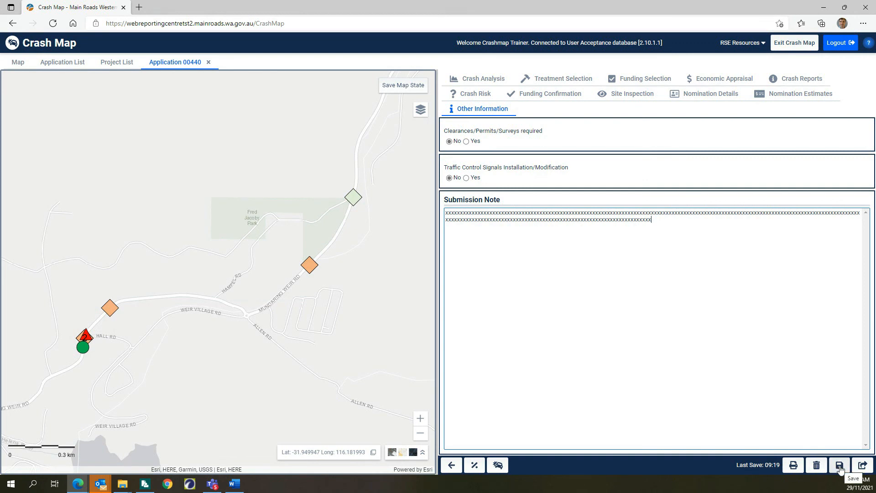
# Save the application and submit it
pyautogui.click(840, 466)
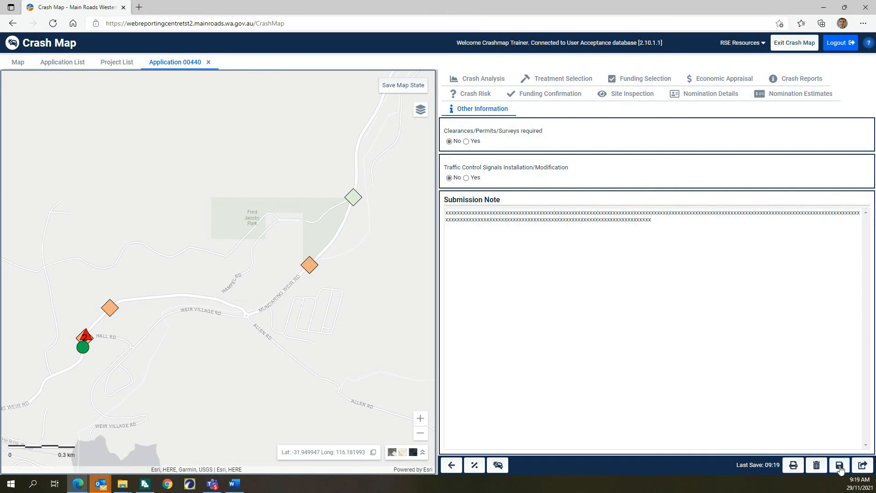
pyautogui.click(863, 465)
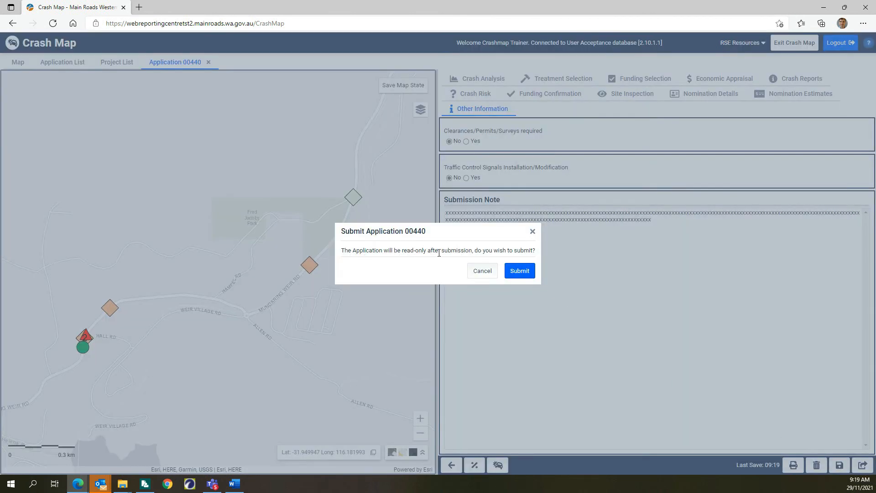
pyautogui.click(520, 271)
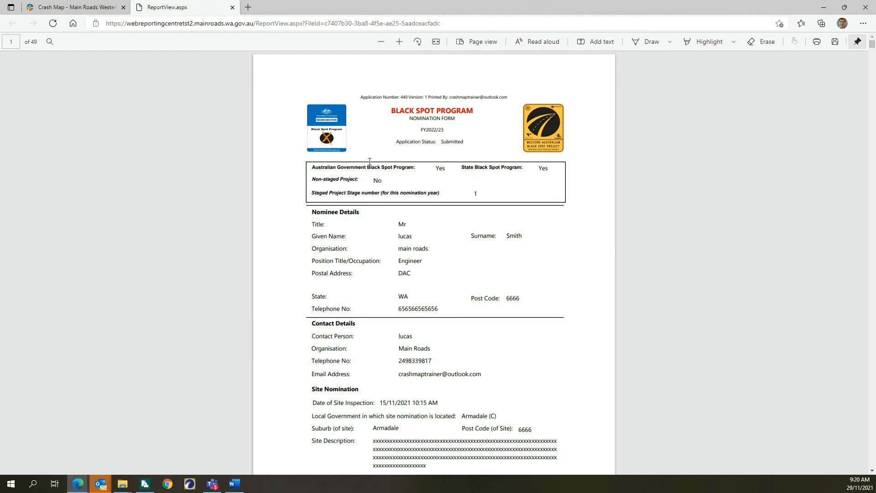
# Review the nomination form's road section, inspection photos, crash history, traffic survey, Crash Factor Matrix and Crash Patterns Report
pyautogui.scroll(-15, 430, 283)
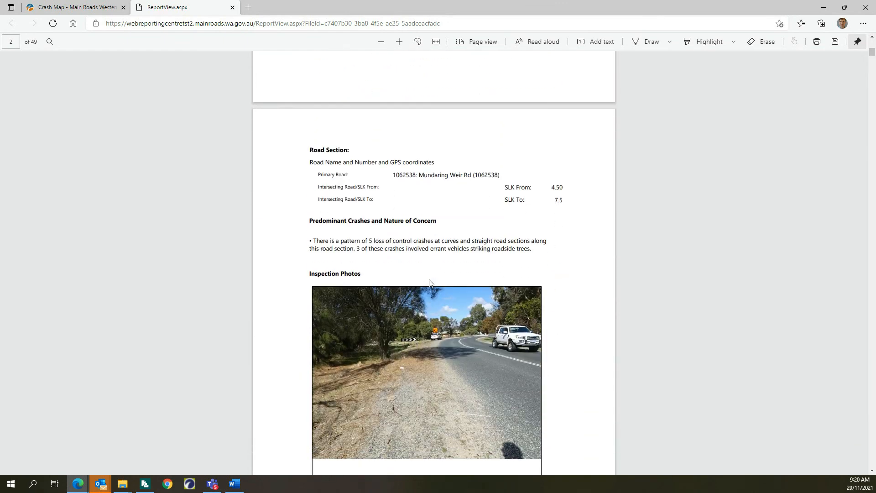
pyautogui.scroll(-15, 430, 283)
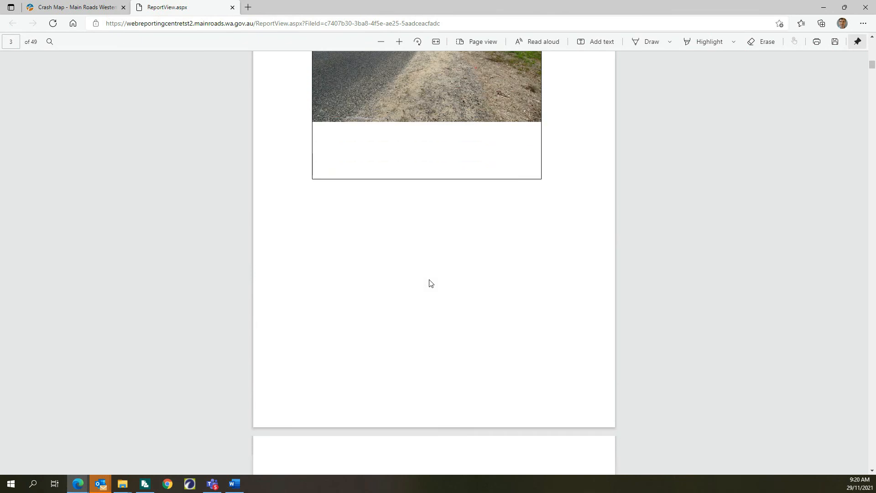
pyautogui.scroll(-15, 429, 283)
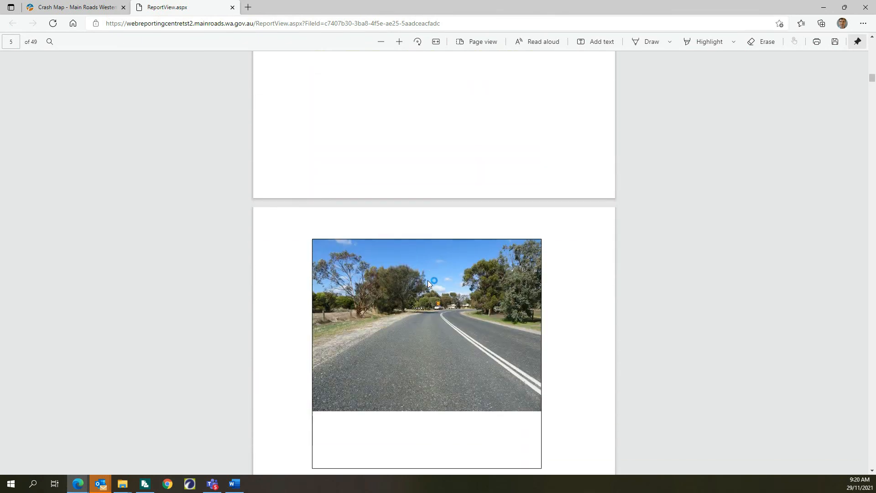
pyautogui.scroll(-15, 429, 283)
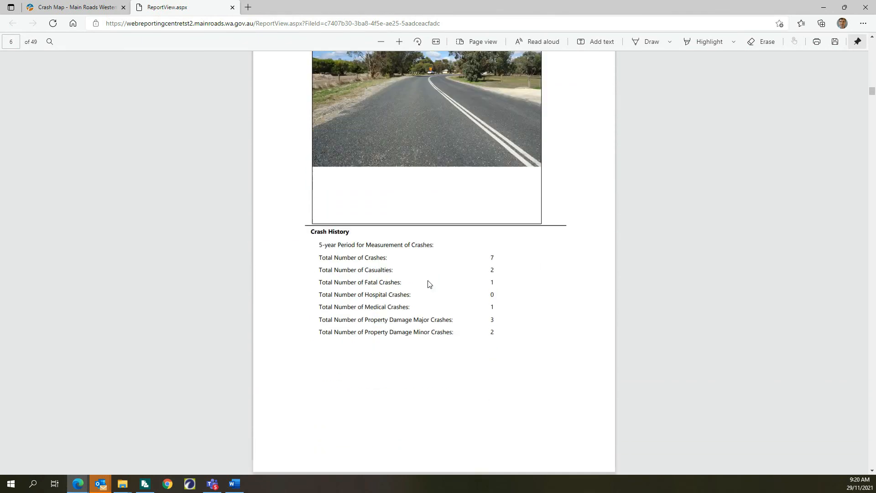
pyautogui.scroll(-15, 428, 284)
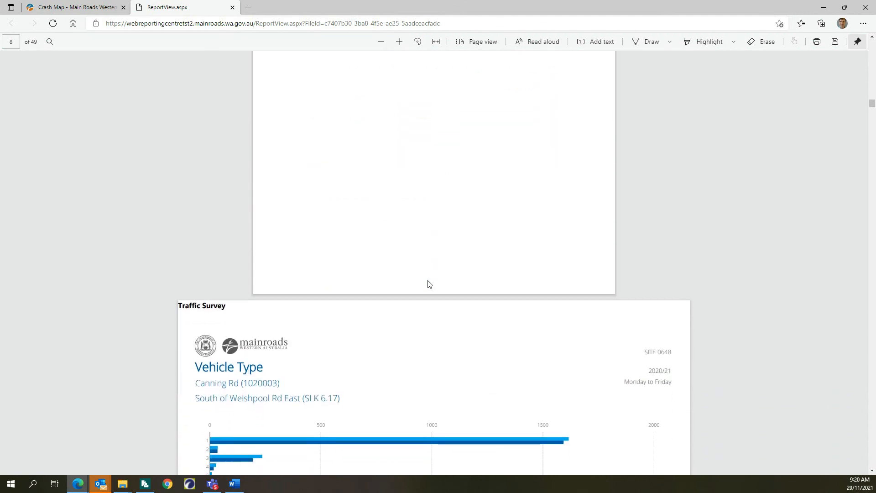
pyautogui.scroll(-15, 428, 284)
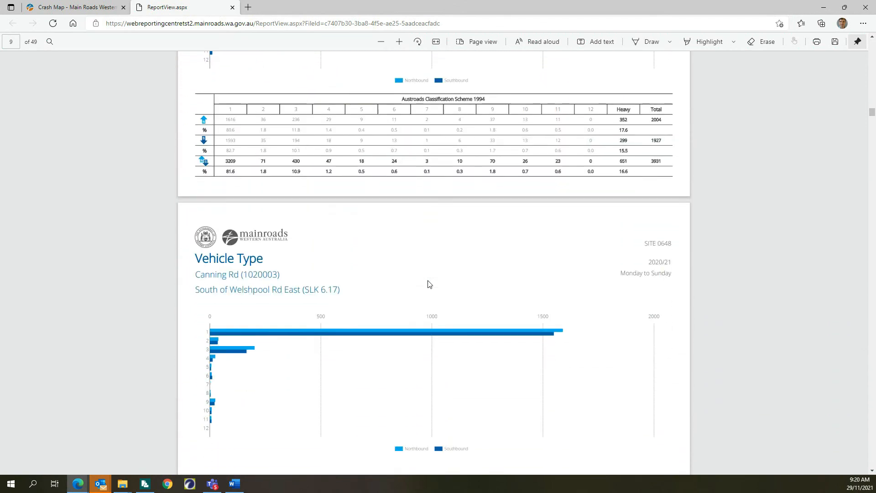
pyautogui.scroll(-15, 429, 284)
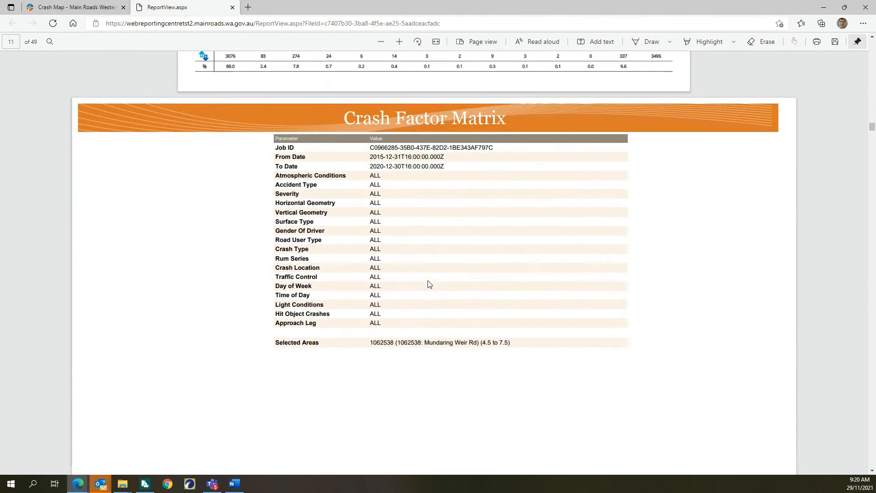
pyautogui.scroll(-15, 429, 283)
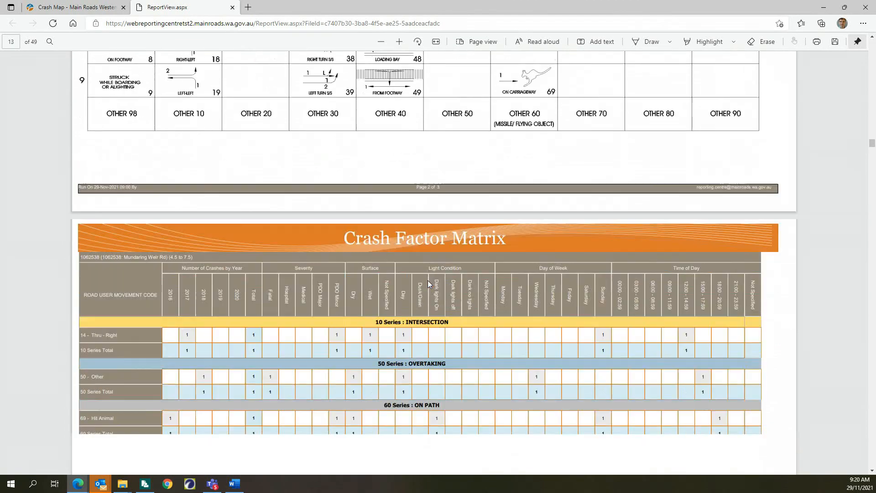
pyautogui.scroll(-15, 429, 284)
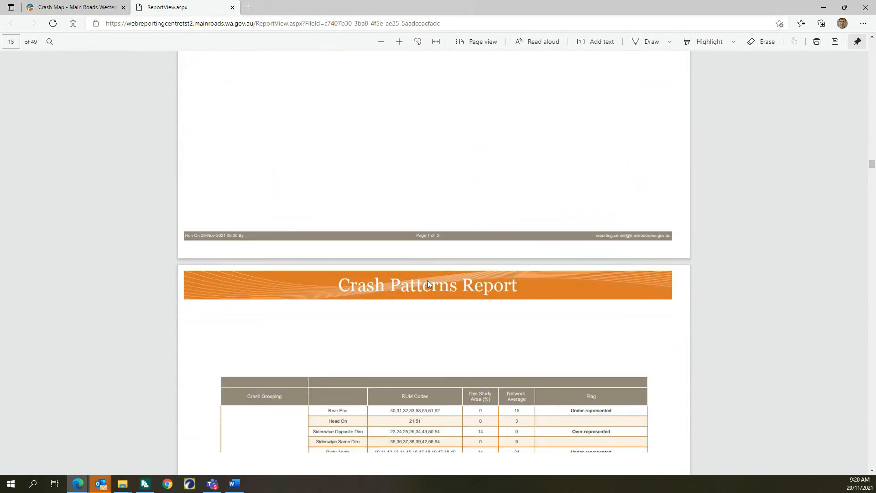
# Review the report's treatment collision diagrams, treatment summary and supported nomination details with the benefit cost ratio
pyautogui.scroll(-10, 428, 283)
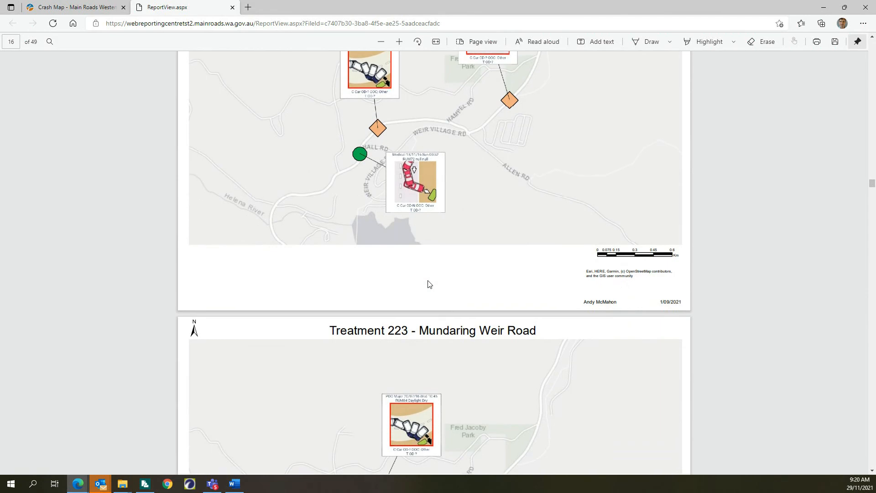
pyautogui.scroll(2, 429, 284)
pyautogui.scroll(-11, 429, 284)
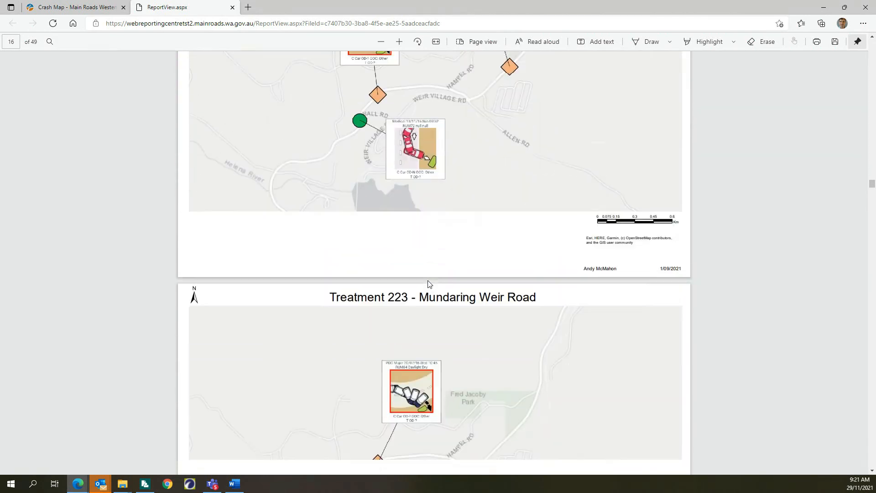
pyautogui.scroll(-15, 427, 283)
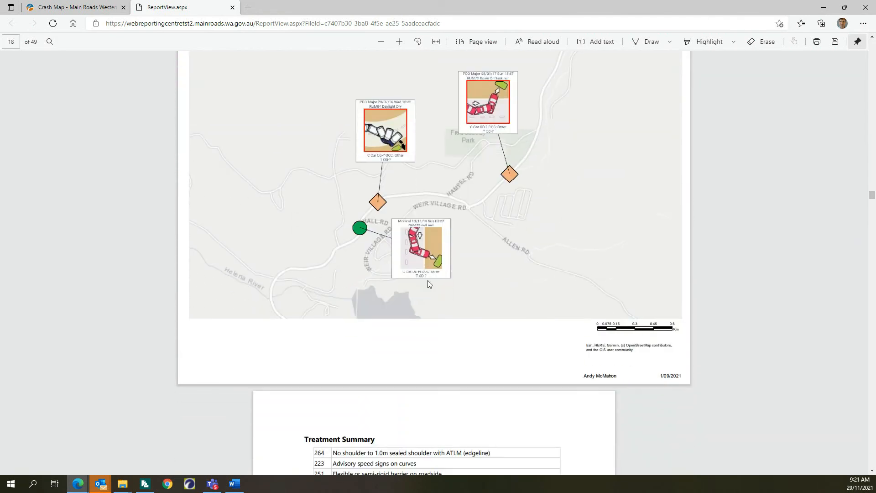
pyautogui.scroll(-15, 428, 283)
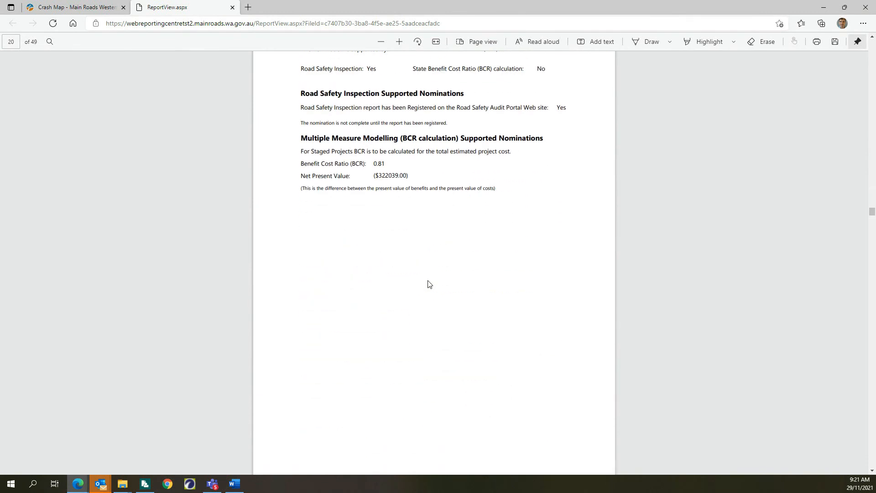
pyautogui.scroll(-5, 428, 284)
# Read through the attached Road Safety Inspection report, including its findings, appendices and corrective action report
pyautogui.scroll(-15, 429, 284)
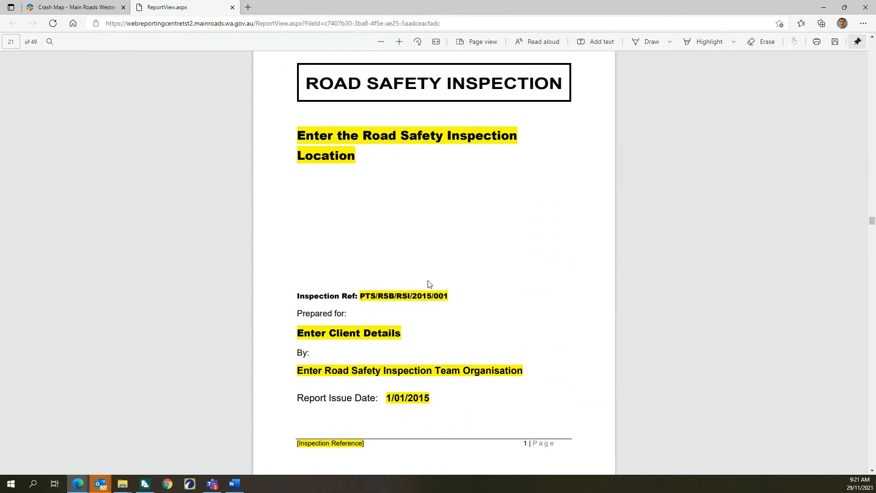
pyautogui.scroll(-20, 429, 283)
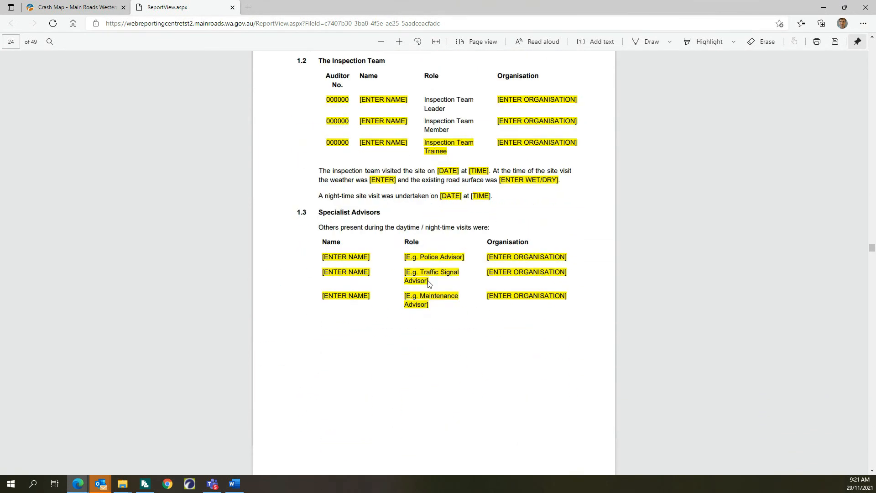
pyautogui.scroll(-20, 429, 283)
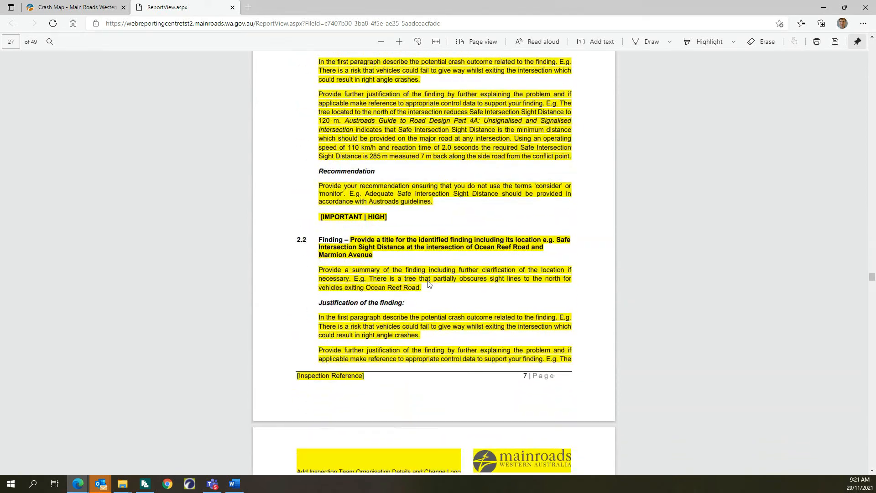
pyautogui.scroll(-20, 429, 283)
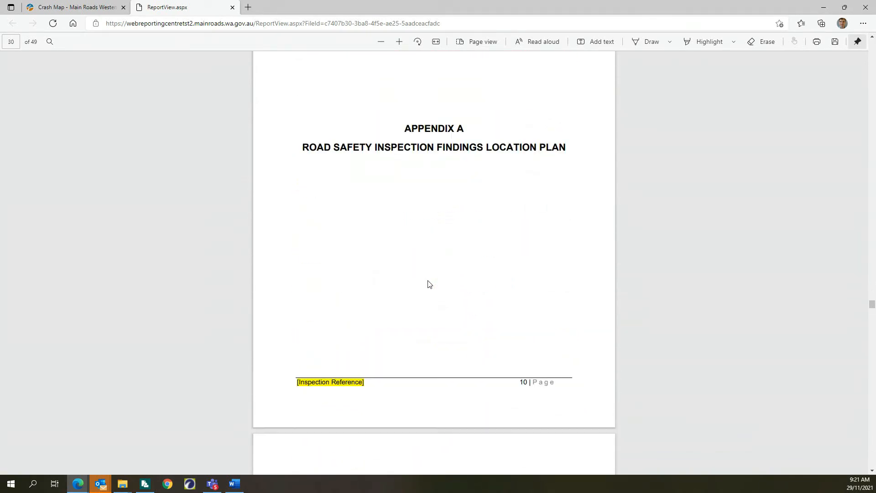
pyautogui.scroll(-20, 428, 284)
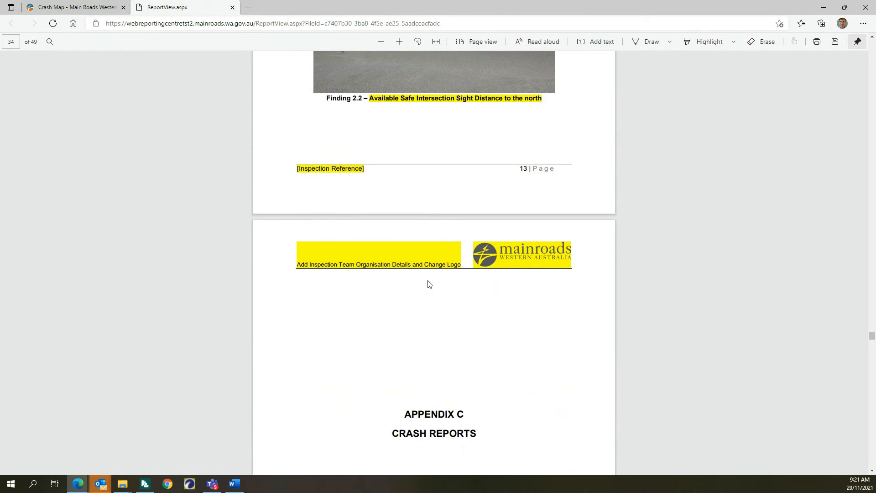
pyautogui.scroll(-20, 429, 283)
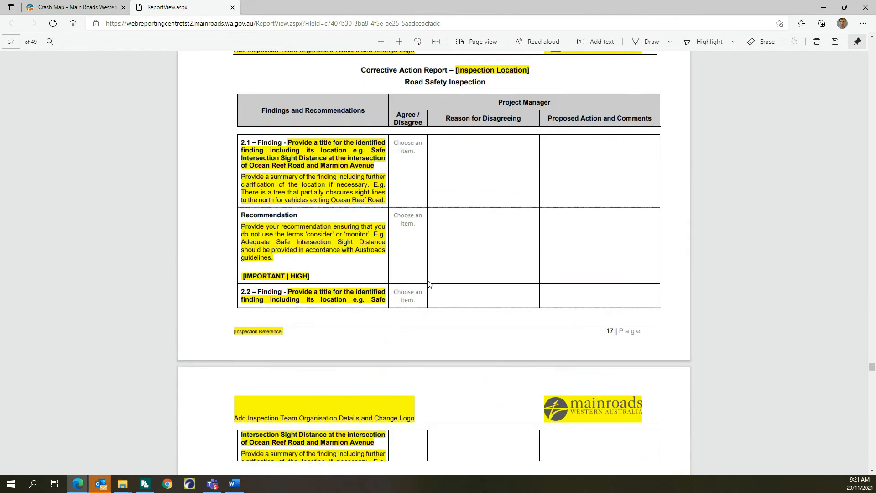
# Review the Austroads risk score capture, BCR calculation, concept design drawing, other information and staged cost estimates in the report
pyautogui.scroll(-10, 429, 284)
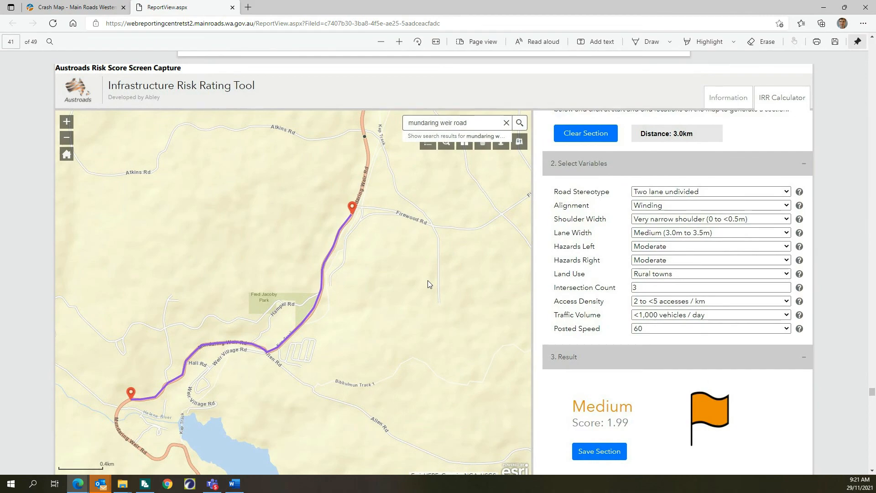
pyautogui.scroll(-10, 428, 284)
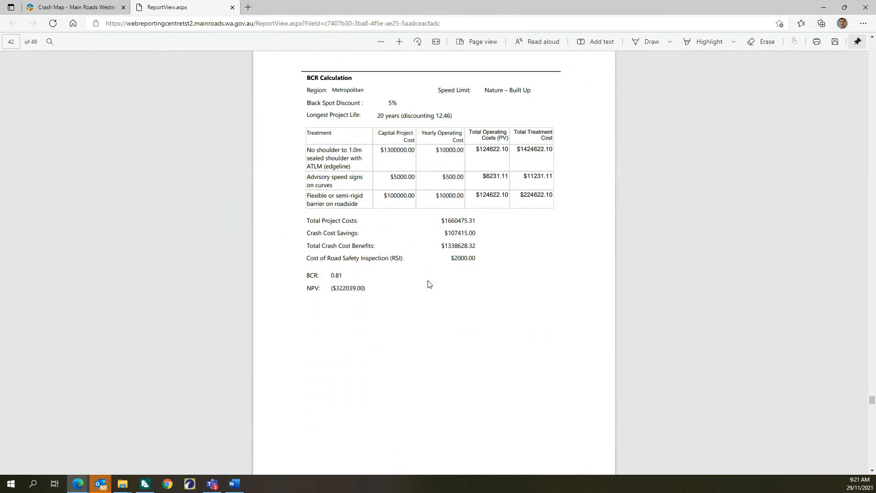
pyautogui.scroll(-20, 427, 284)
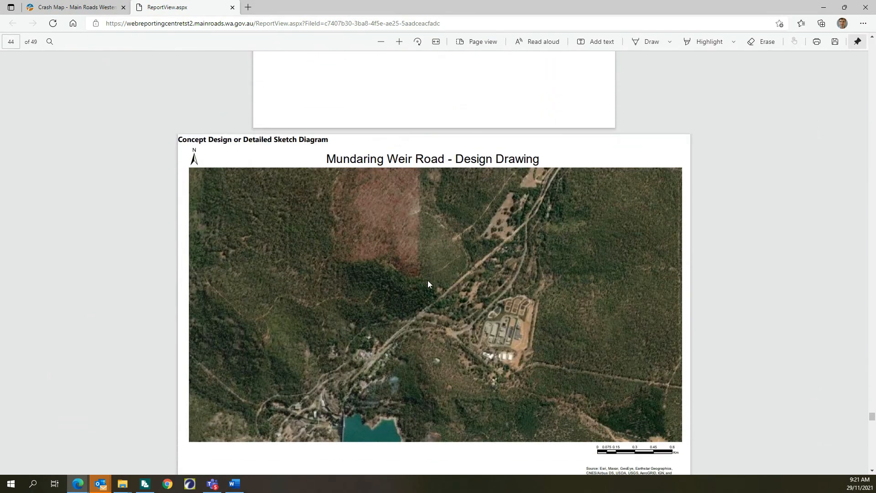
pyautogui.scroll(-15, 428, 284)
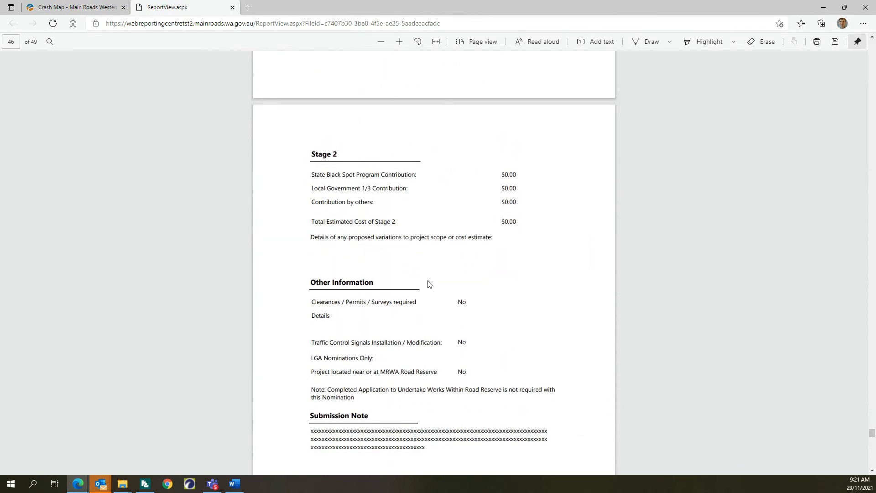
pyautogui.scroll(-20, 427, 284)
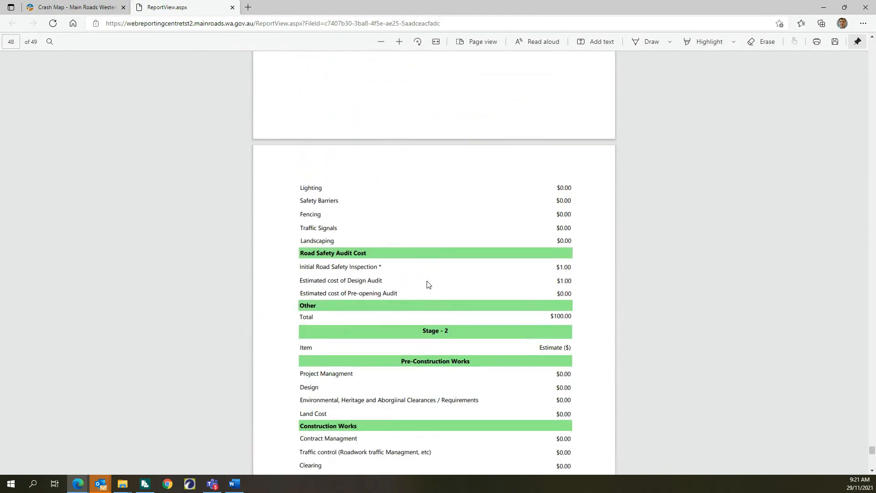
pyautogui.scroll(-4, 427, 283)
pyautogui.scroll(8, 426, 281)
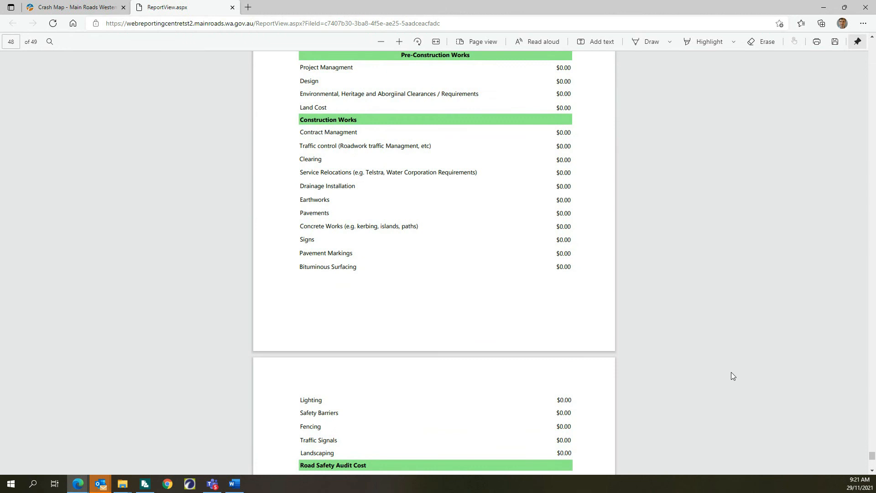
# Close the nomination report and acknowledge the application's submission
pyautogui.moveTo(872, 455); pyautogui.dragTo(857, 28)
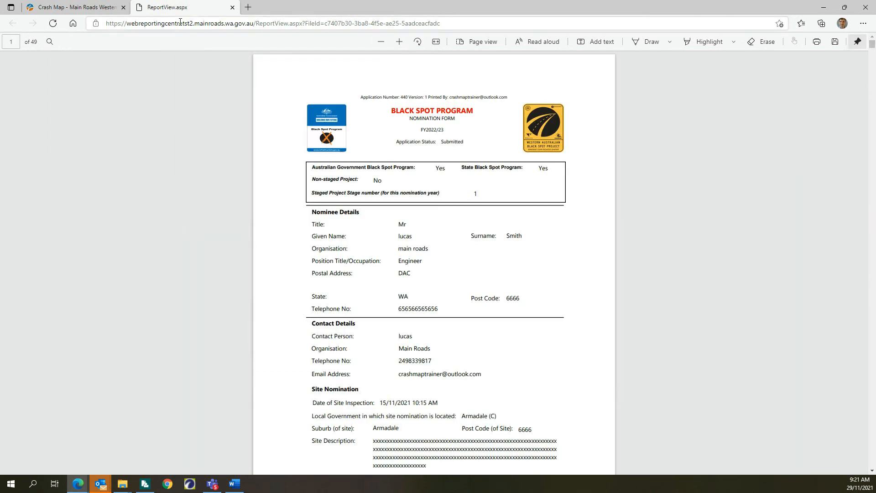
pyautogui.click(232, 7)
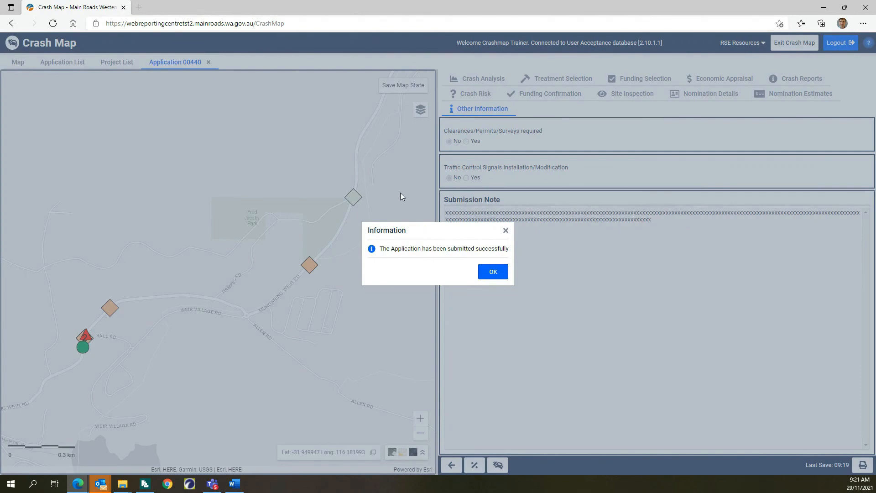
pyautogui.click(493, 272)
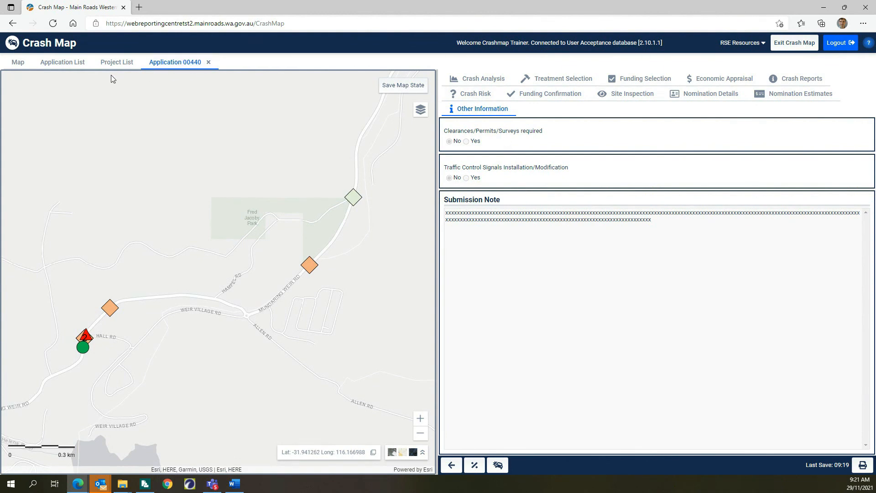
# Look over the application list and the project list, and return to application 00440
pyautogui.click(73, 67)
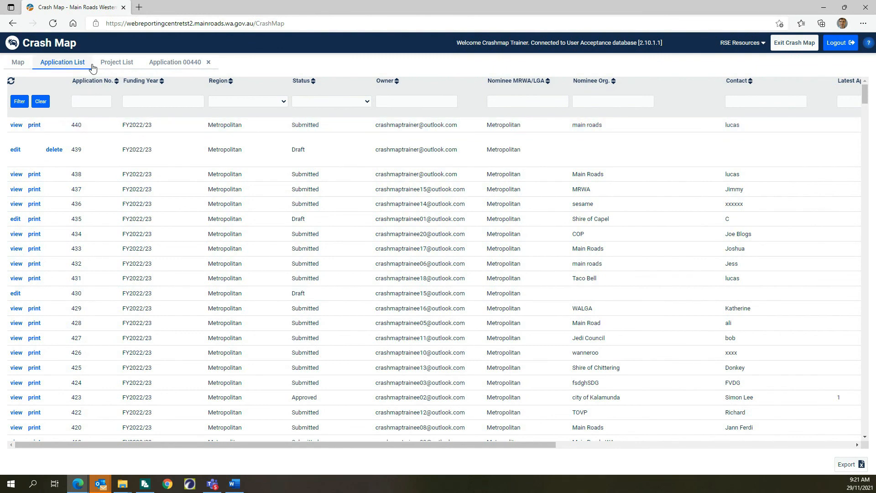
pyautogui.click(116, 64)
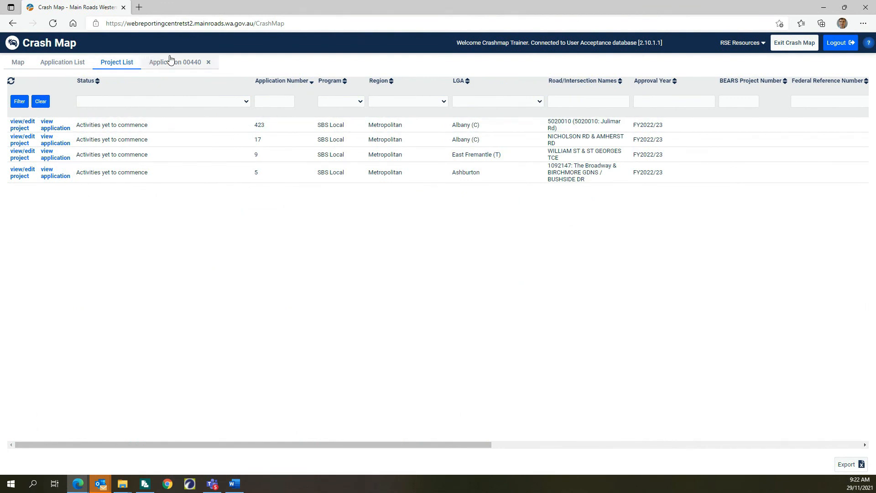
pyautogui.click(184, 64)
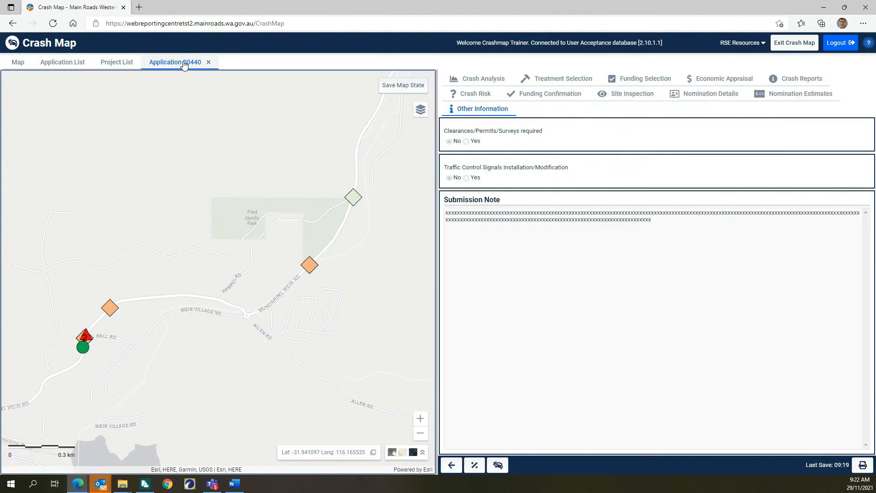